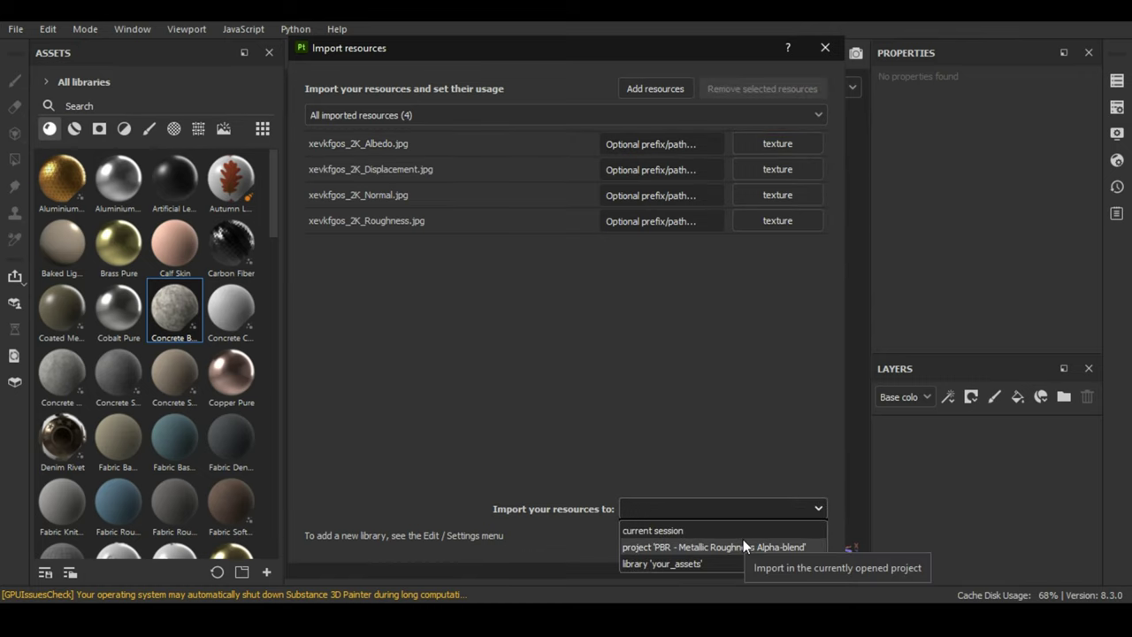
Import the four concrete maps and fill a new layer with the Albedo, Displacement and Normal maps.
click(670, 530)
click(687, 536)
click(1016, 396)
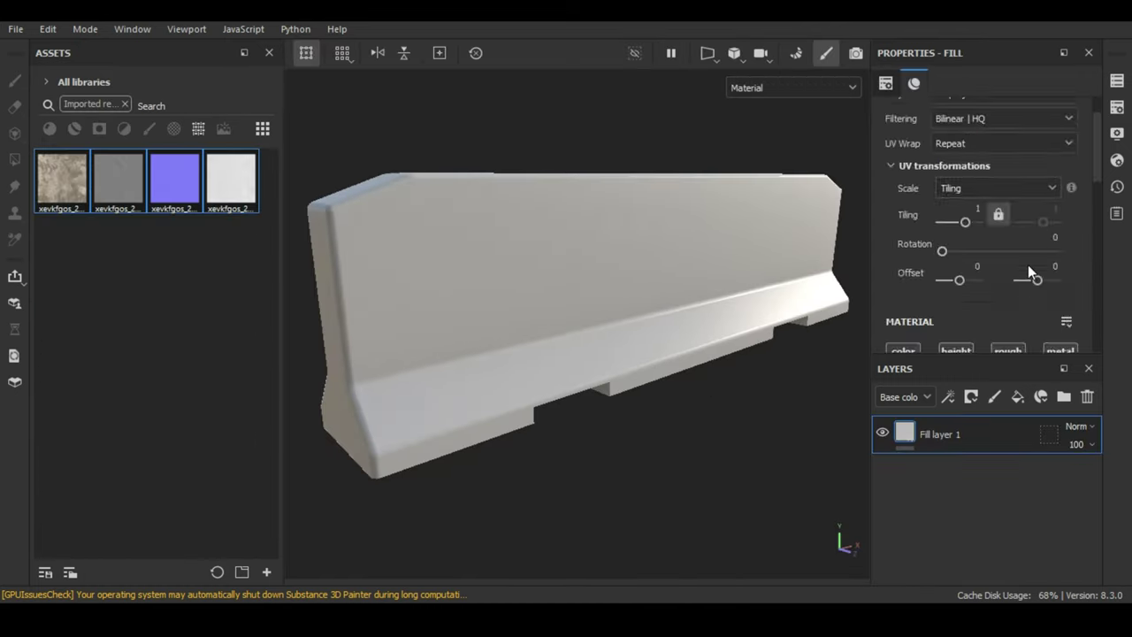
scroll(1028, 265, down, 3)
drag(62, 181, 981, 283)
drag(119, 181, 982, 323)
drag(167, 193, 981, 329)
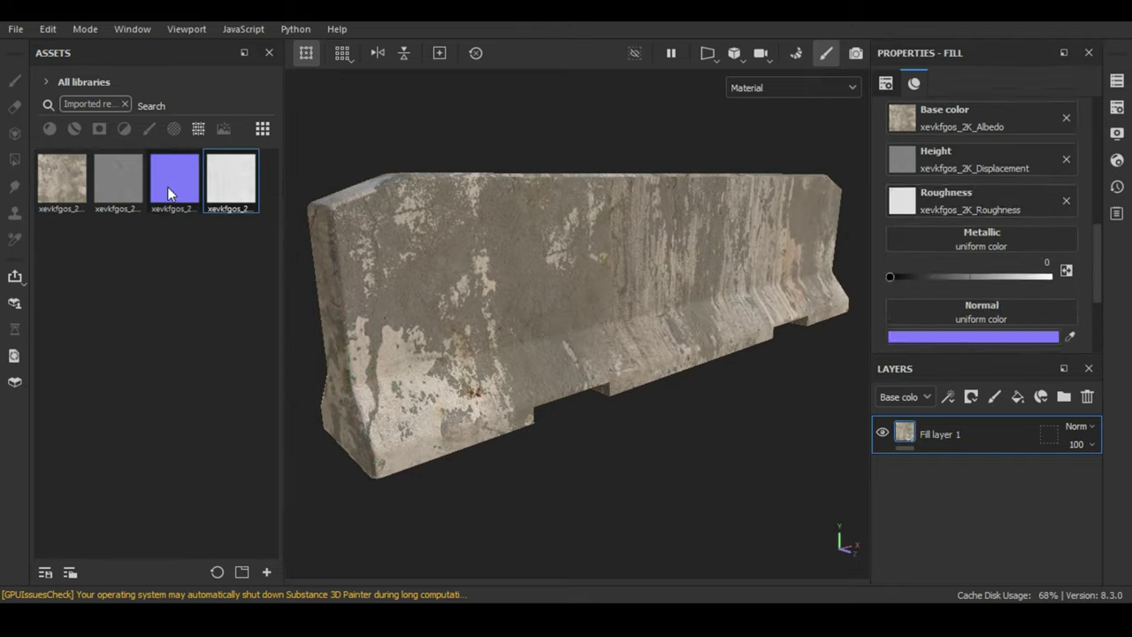
Set the fill layer's texture tiling to 2.52 while inspecting the concrete surface.
scroll(1063, 253, up, 5)
scroll(624, 236, up, 5)
mouse_move(624, 236)
alt+mouse_down()
mouse_move(705, 268)
mouse_move(763, 331)
alt+mouse_up()
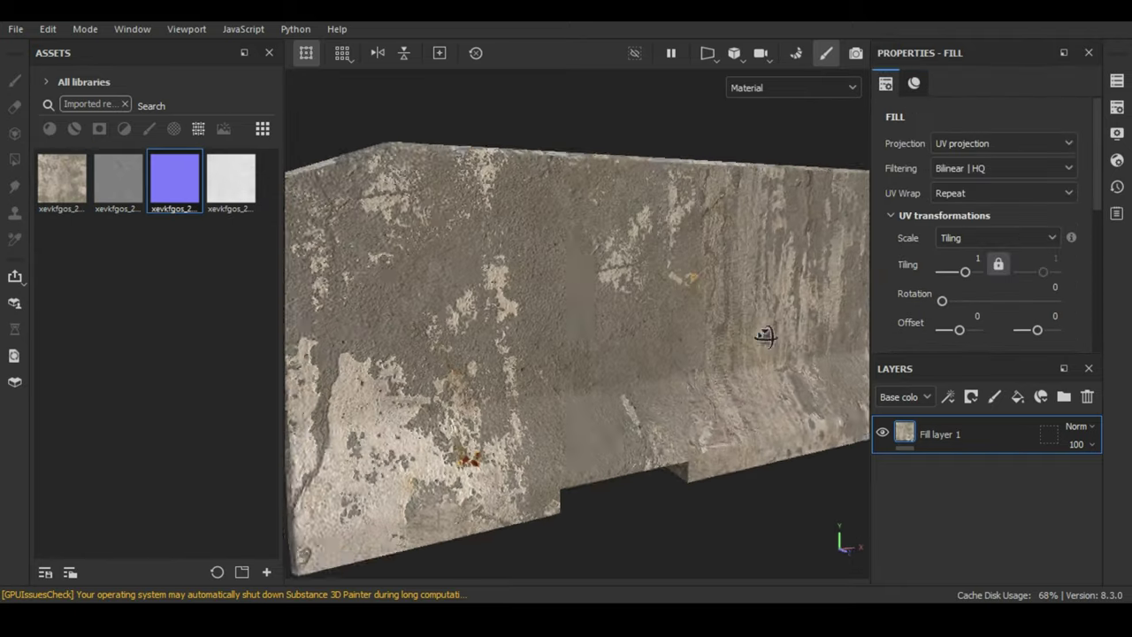
drag(965, 272, 966, 270)
mouse_move(619, 336)
alt+mouse_down()
mouse_move(648, 349)
mouse_move(575, 318)
alt+mouse_up()
Clear the asset filter and import a second set of texture files into the session.
click(220, 234)
click(124, 103)
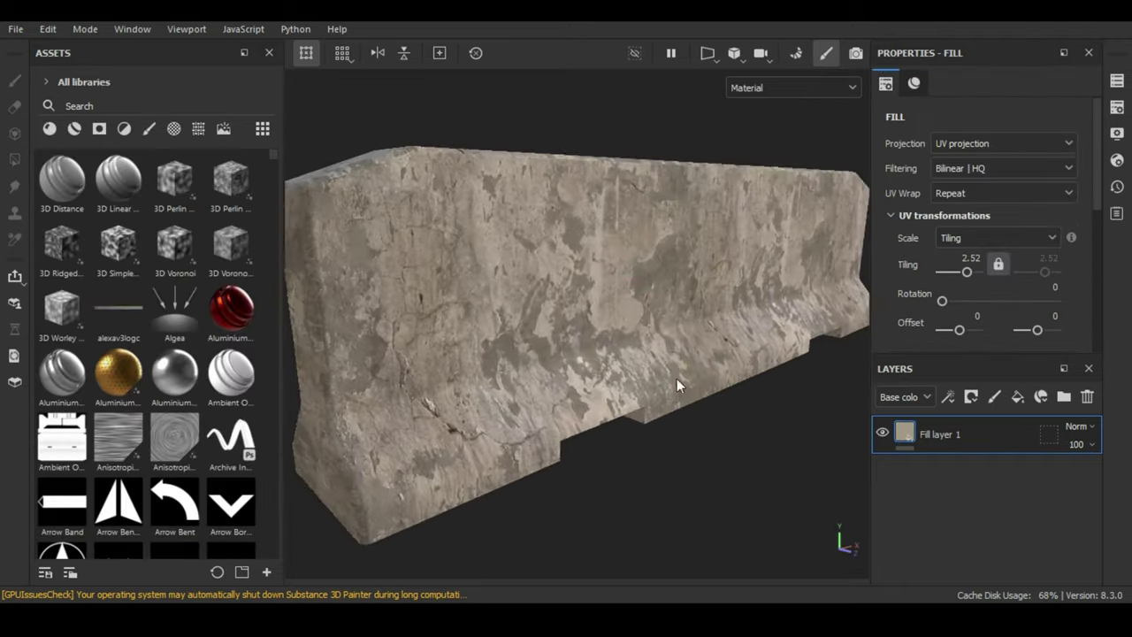
drag(649, 458, 803, 197)
click(685, 535)
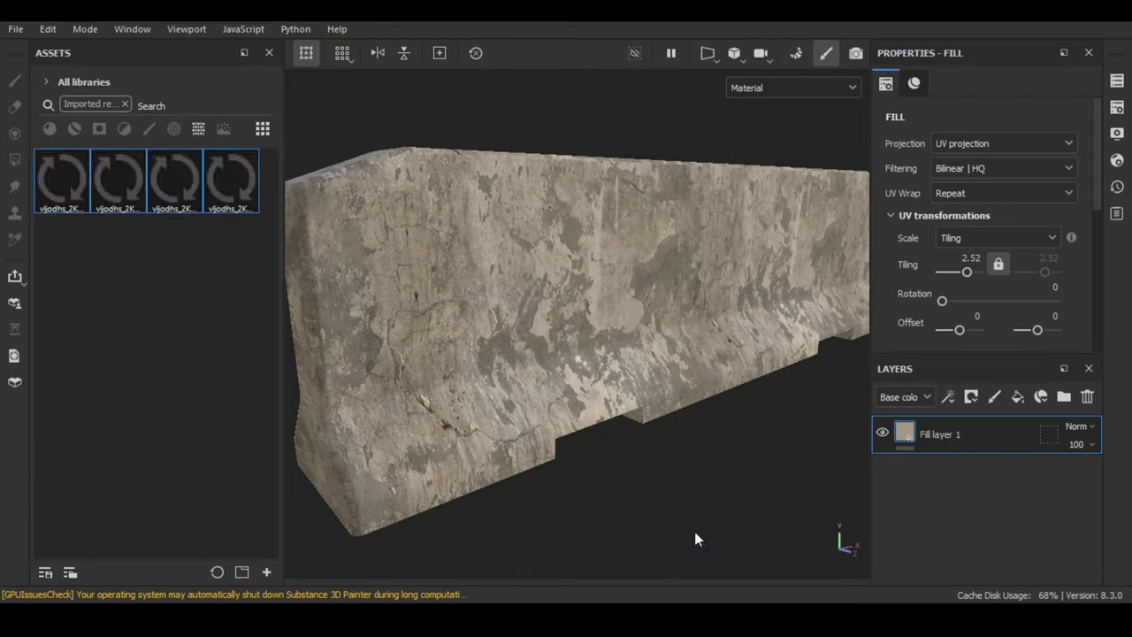
Rename the fill layer BASE and add a VARIATION fill layer with the new colour and height maps.
double_click(939, 434)
text(BASE)
click(1016, 396)
text(VARIATION)
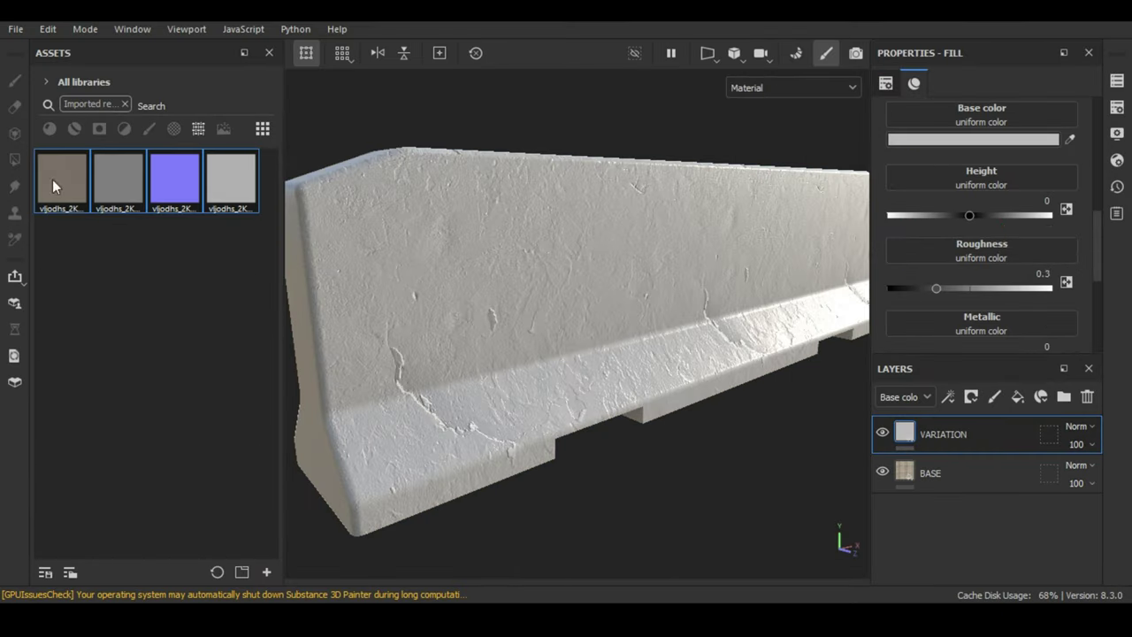
drag(62, 181, 902, 118)
drag(119, 181, 973, 159)
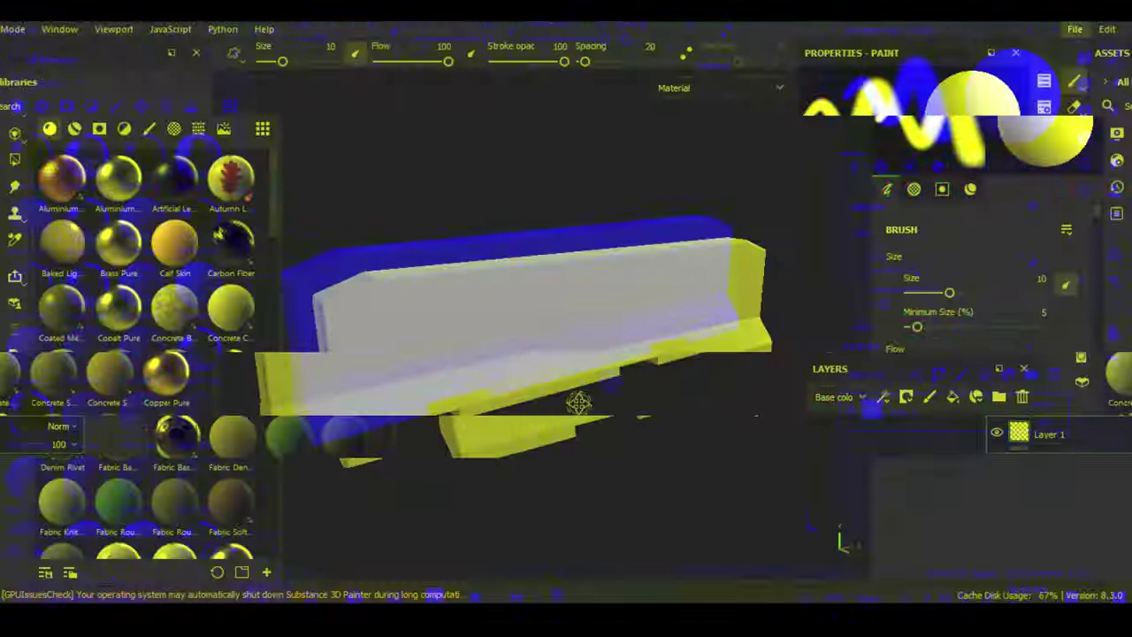
Orbit the plain barrier to a more frontal view.
mouse_move(665, 366)
alt+mouse_down()
mouse_move(649, 359)
mouse_move(677, 361)
mouse_move(763, 416)
mouse_move(702, 450)
mouse_move(637, 450)
mouse_move(664, 410)
mouse_move(668, 419)
alt+mouse_up()
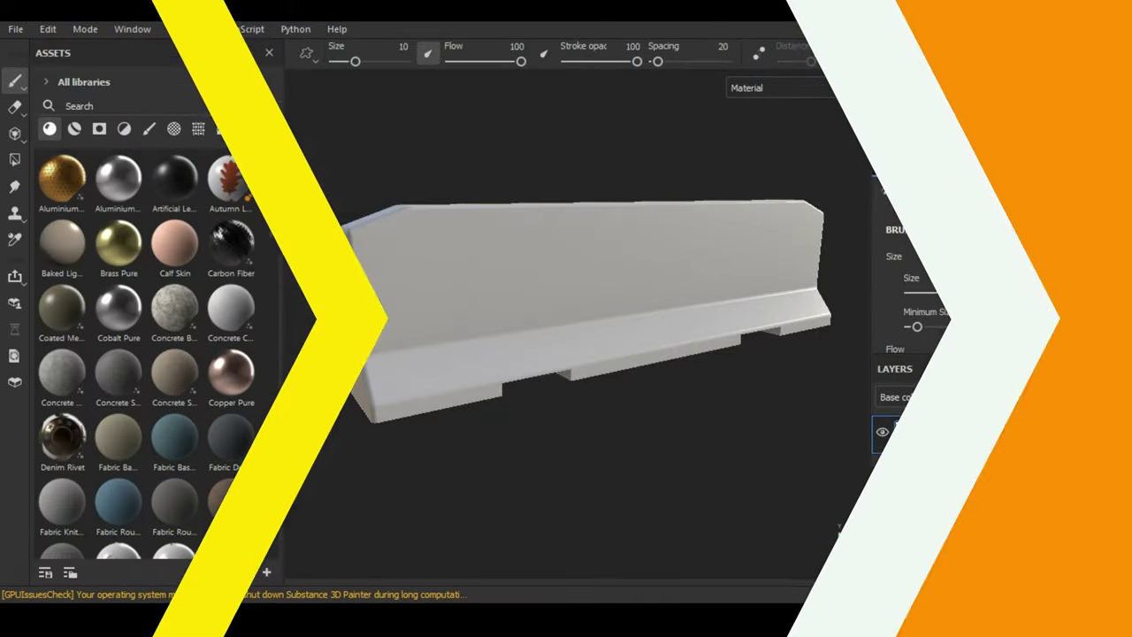
Browse the smart and plain material lists, then drag Concrete Bare onto the barrier.
scroll(227, 254, down, 3)
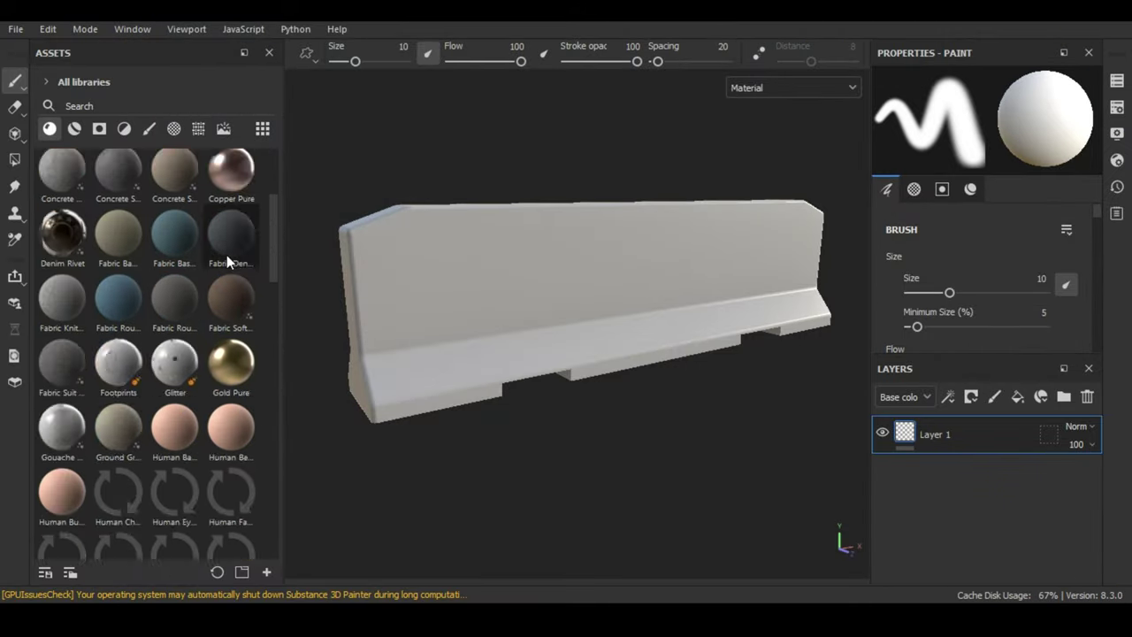
scroll(226, 255, down, 3)
scroll(226, 254, up, 6)
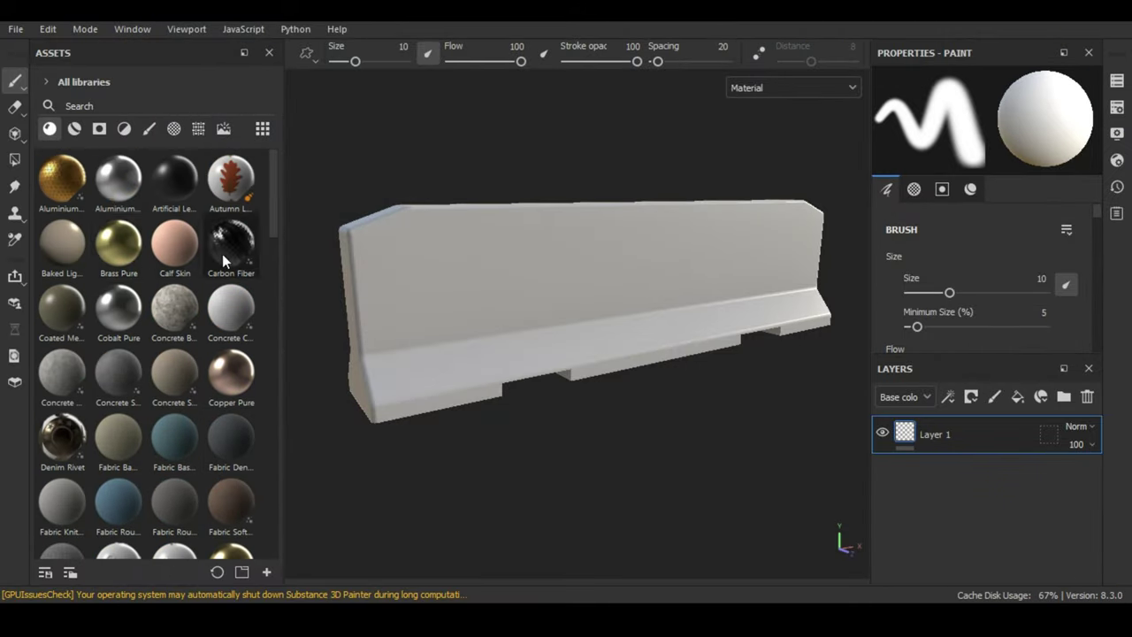
click(74, 129)
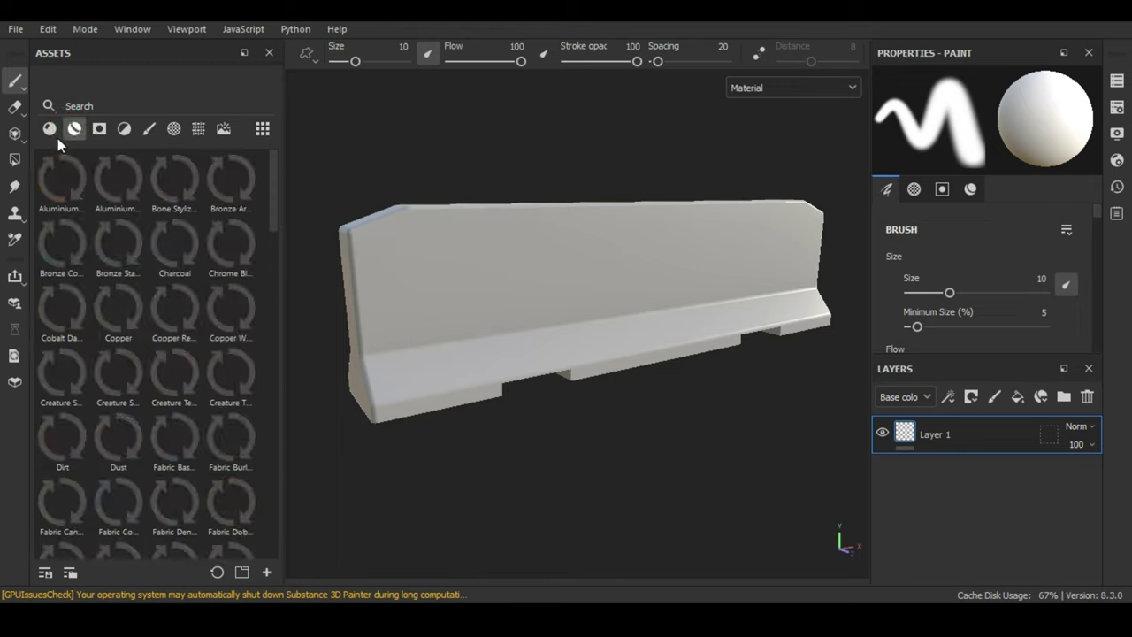
click(53, 130)
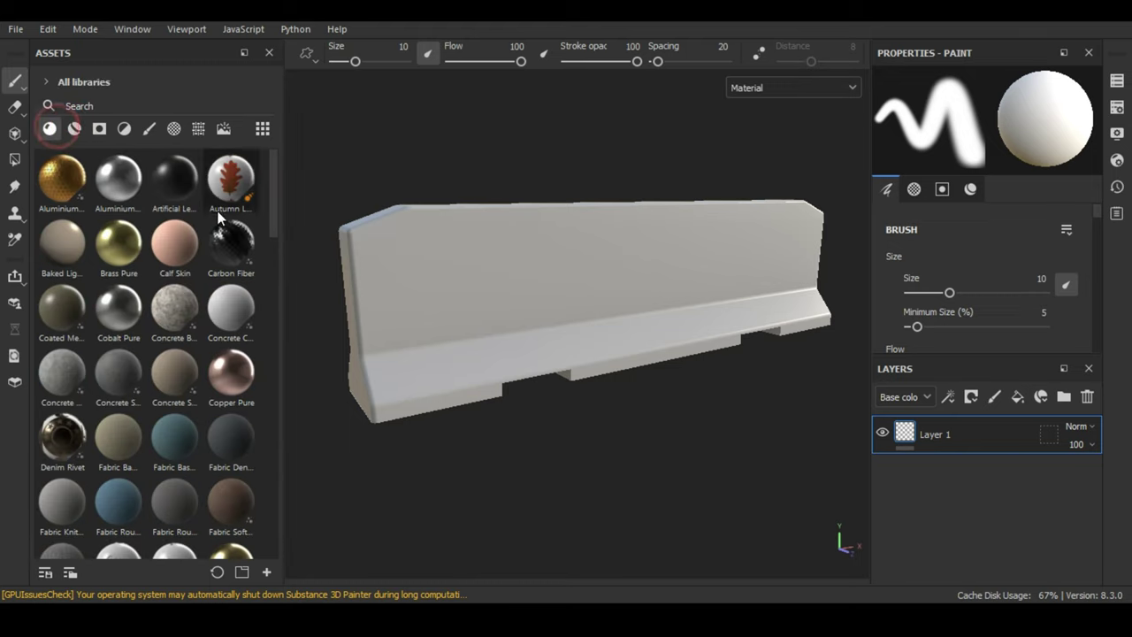
drag(181, 315, 489, 298)
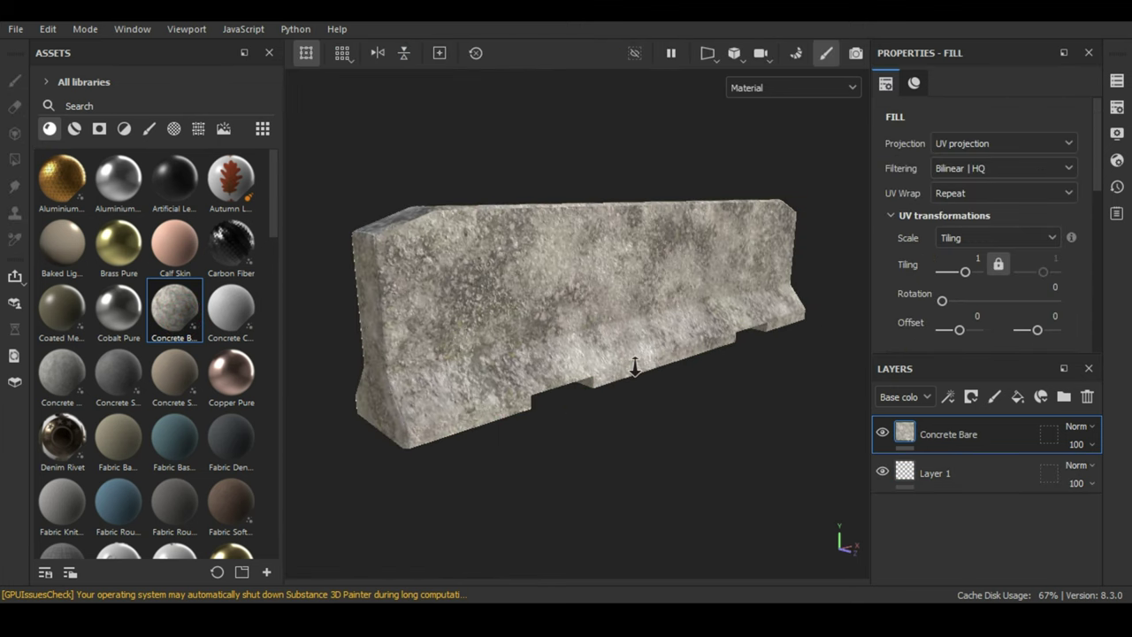
scroll(547, 292, up, 5)
scroll(540, 280, up, 2)
scroll(540, 281, up, 2)
scroll(540, 280, down, 2)
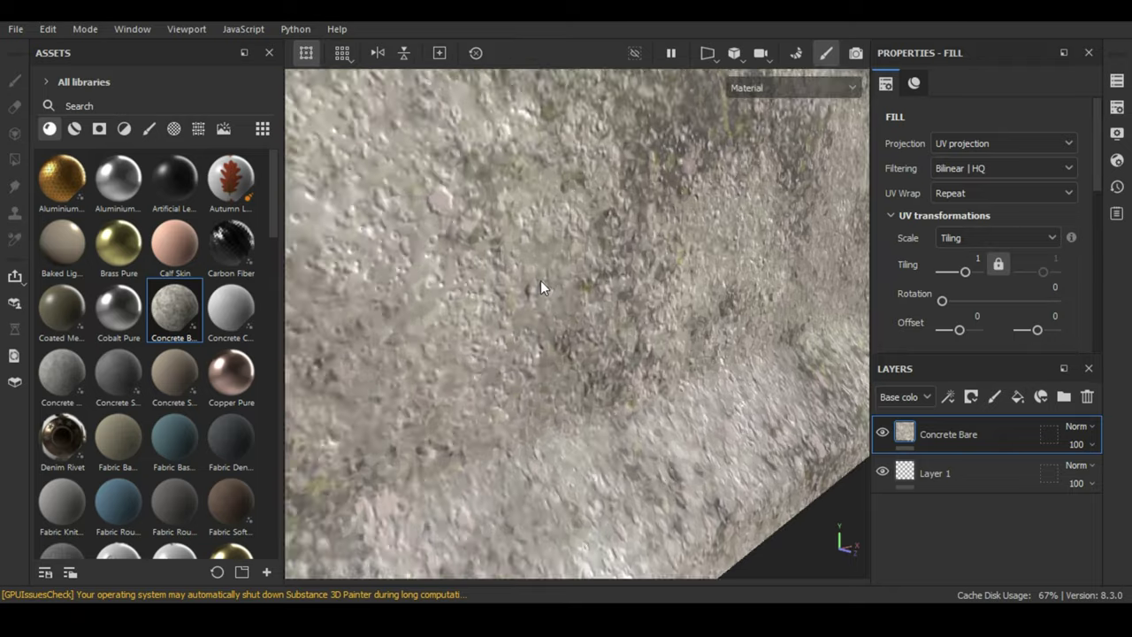
scroll(540, 281, down, 3)
mouse_move(616, 314)
alt+mouse_down()
mouse_move(592, 422)
mouse_move(614, 311)
mouse_move(463, 303)
mouse_move(681, 321)
mouse_move(825, 303)
mouse_move(578, 351)
mouse_move(510, 336)
alt+mouse_up()
alt+middle_drag(510, 336, 600, 353)
mouse_move(600, 354)
alt+mouse_down()
mouse_move(562, 320)
mouse_move(601, 314)
mouse_move(601, 374)
mouse_move(574, 445)
mouse_move(589, 292)
mouse_move(557, 303)
mouse_move(555, 291)
alt+mouse_up()
scroll(600, 315, down, 1)
alt+right_drag(555, 292, 594, 307)
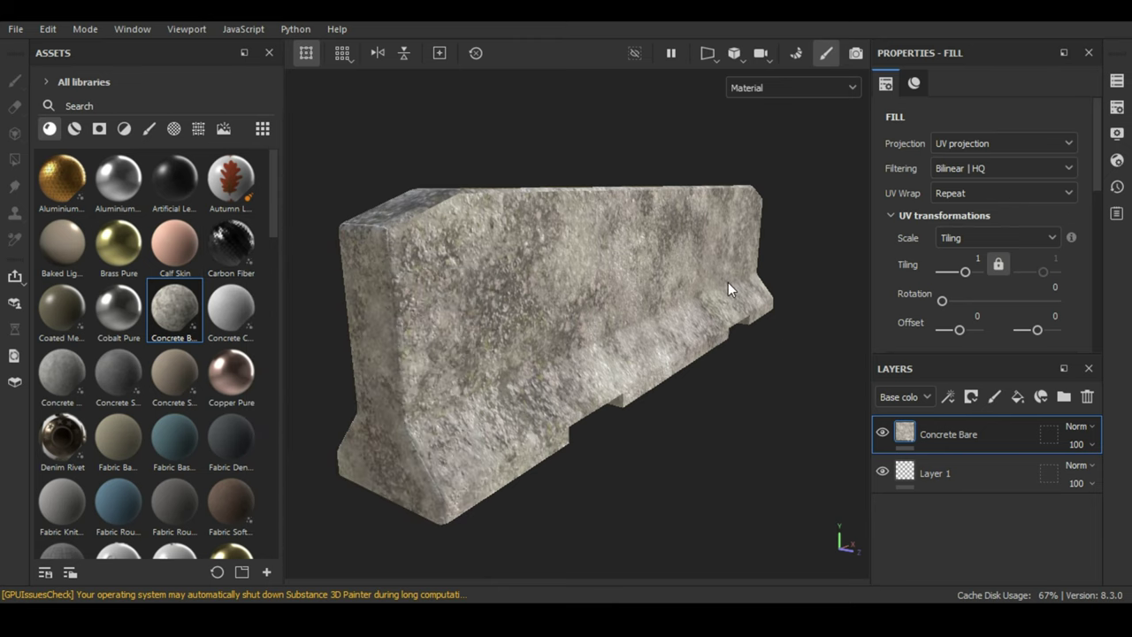
mouse_move(728, 282)
alt+mouse_down()
mouse_move(669, 283)
mouse_move(695, 265)
alt+mouse_up()
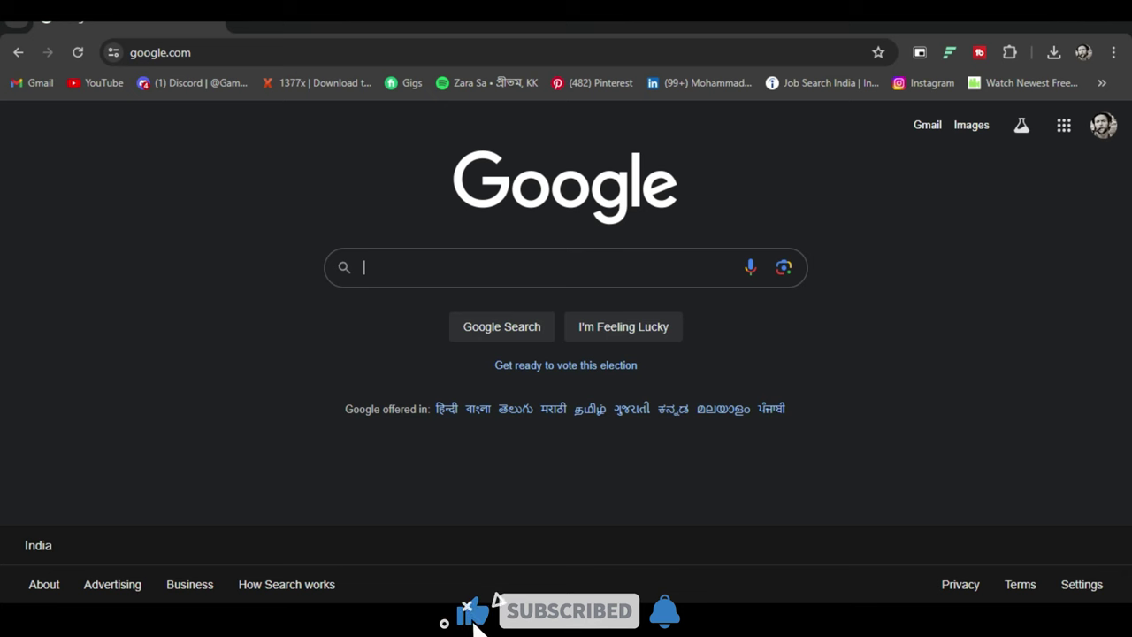
Search Google for 'megascans' and open the Quixel Megascans site.
click(619, 274)
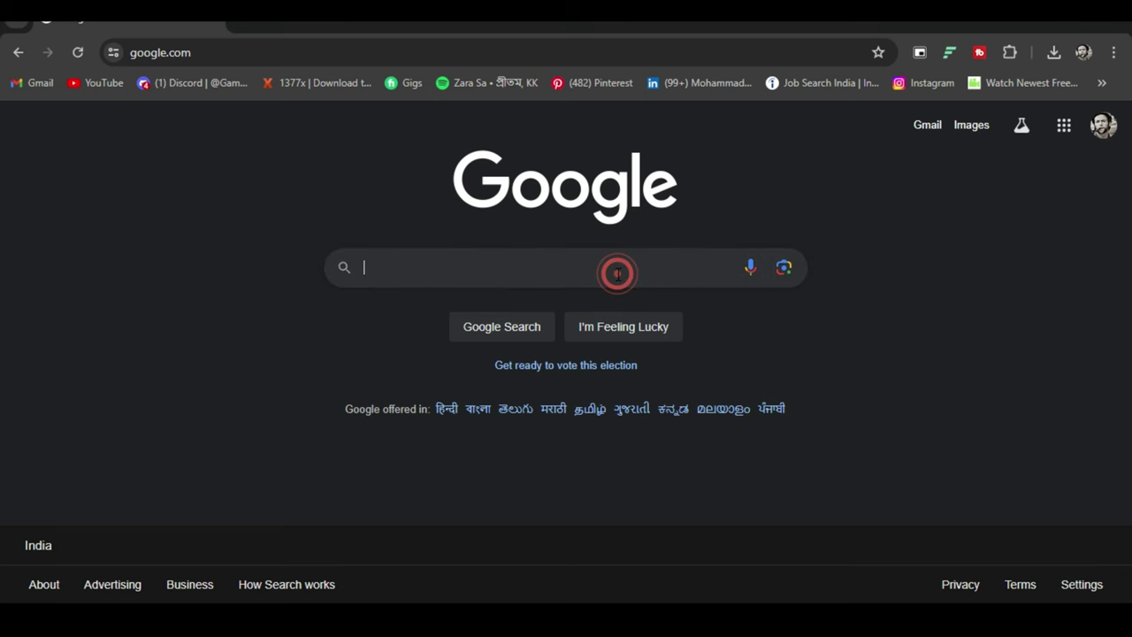
text(me)
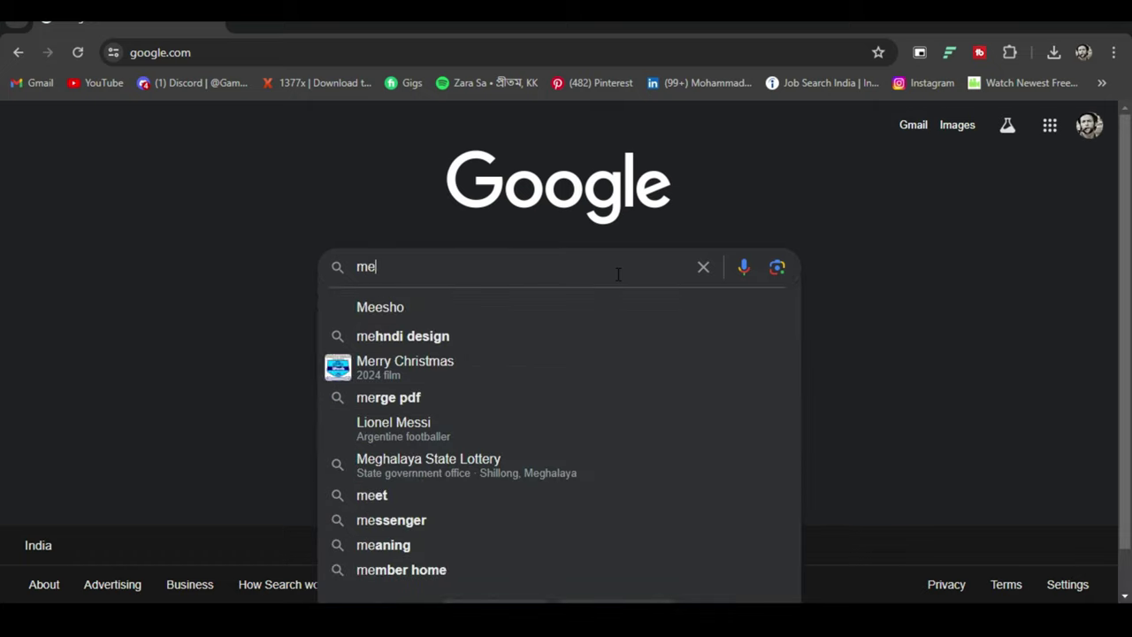
text(ga)
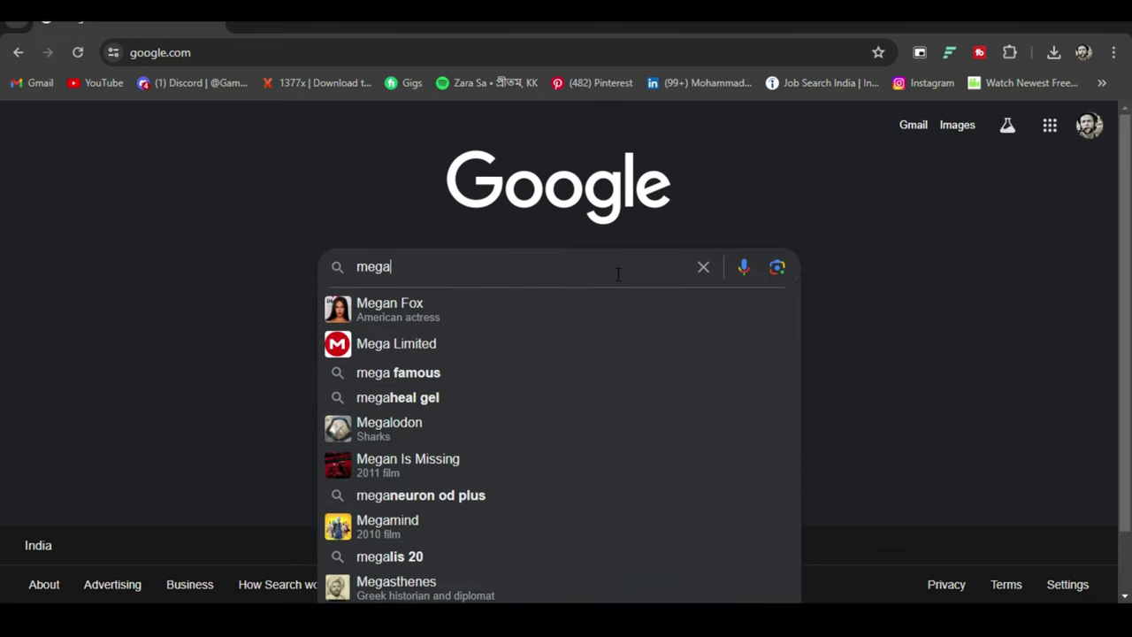
text(sca)
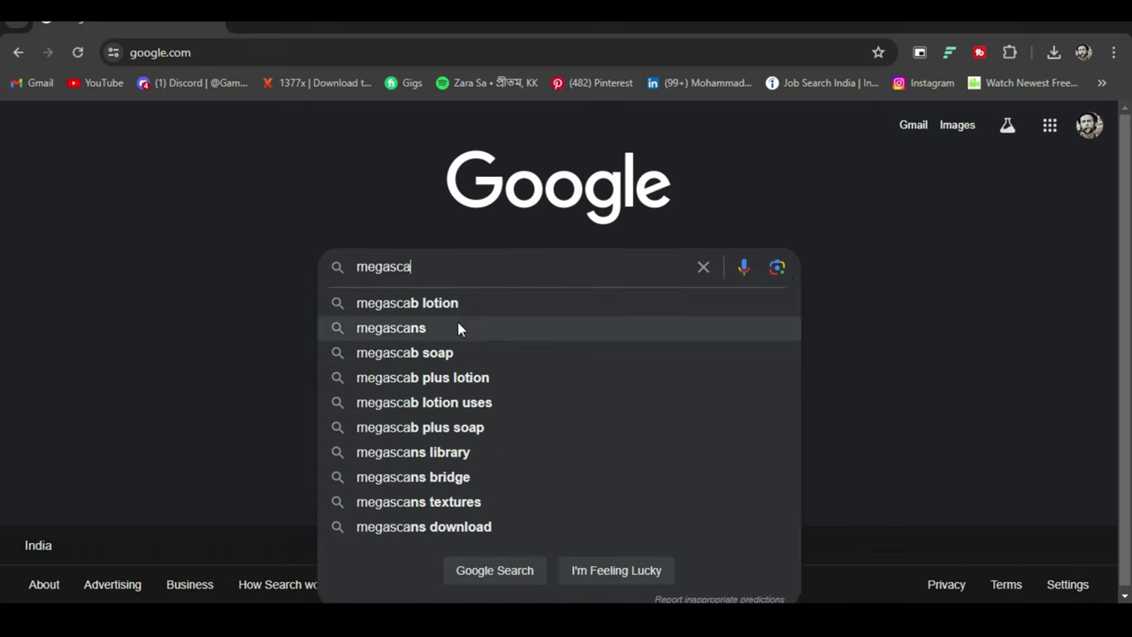
click(457, 327)
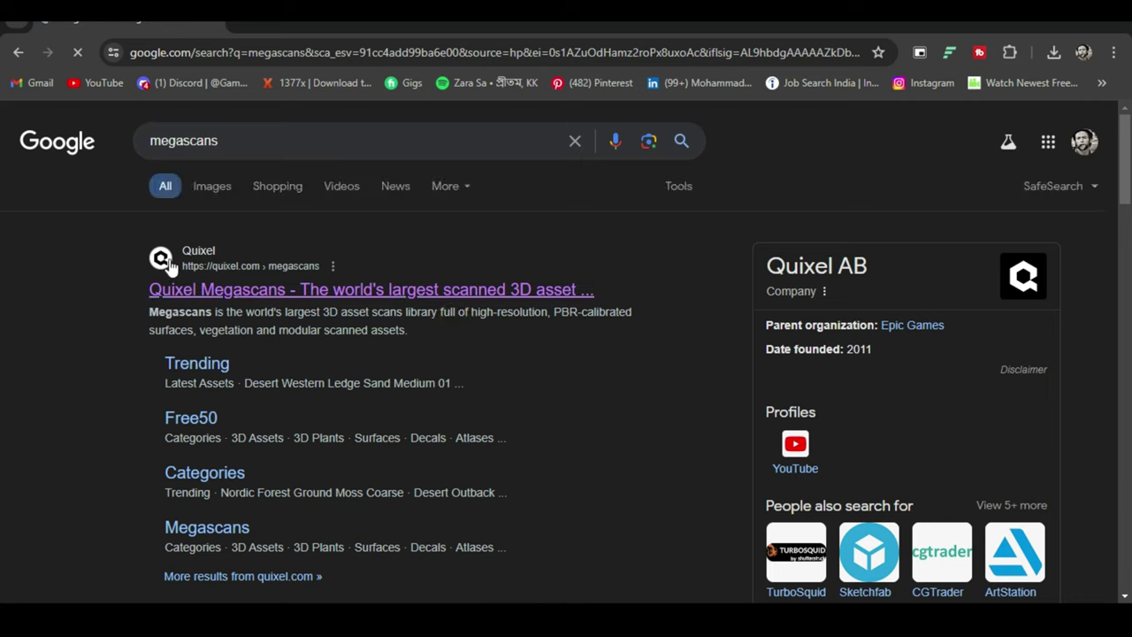
click(258, 292)
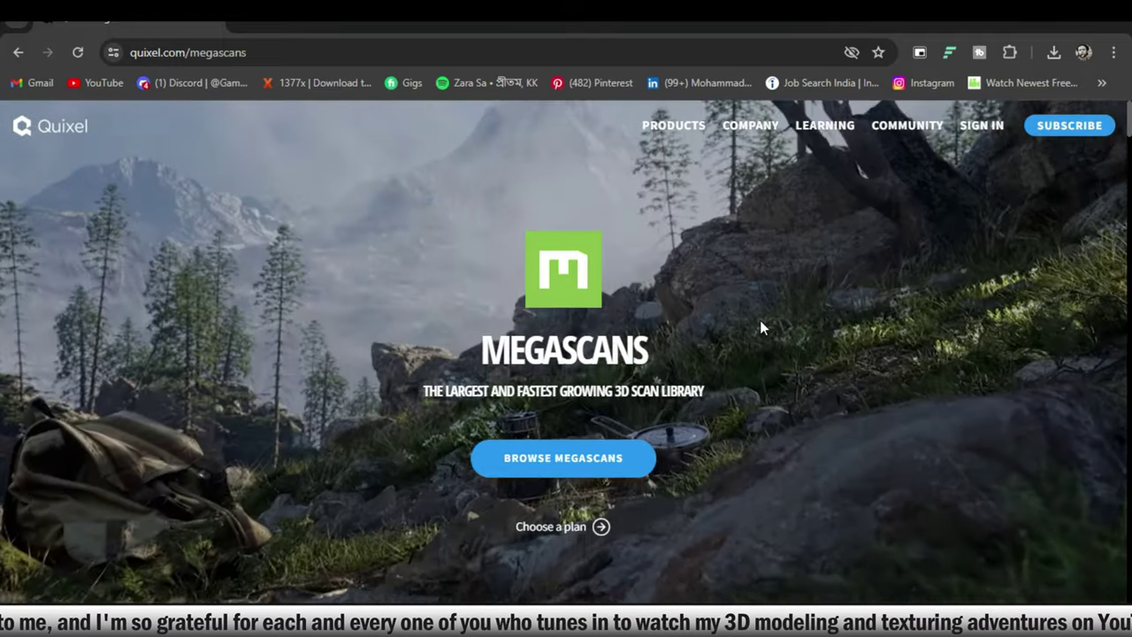
scroll(760, 320, down, 4)
scroll(775, 363, down, 3)
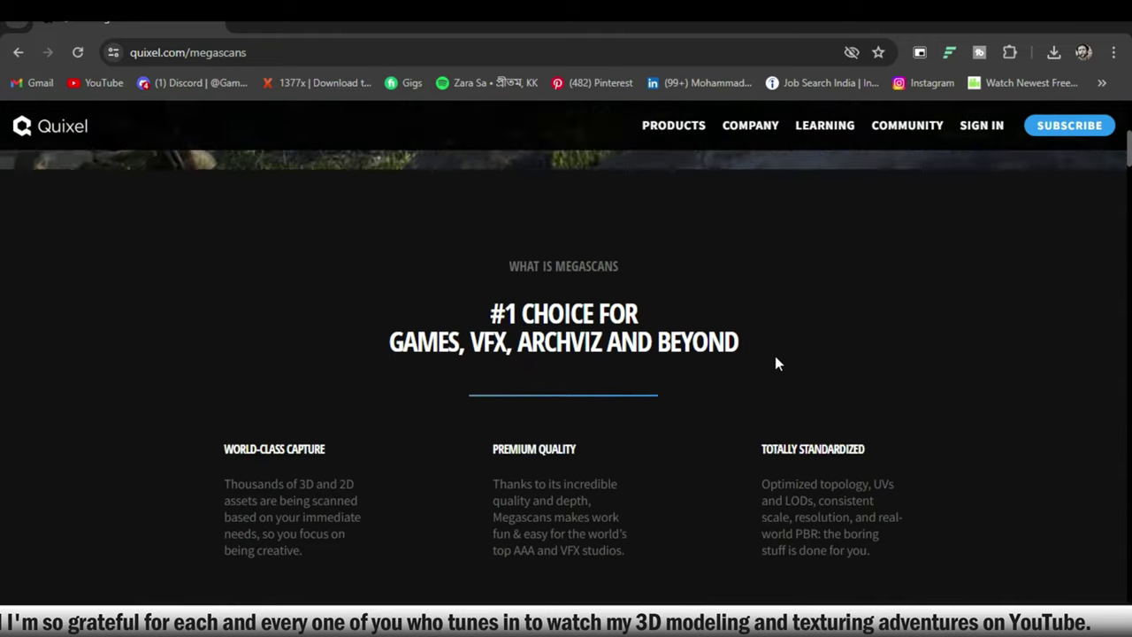
scroll(775, 363, down, 2)
scroll(775, 362, up, 2)
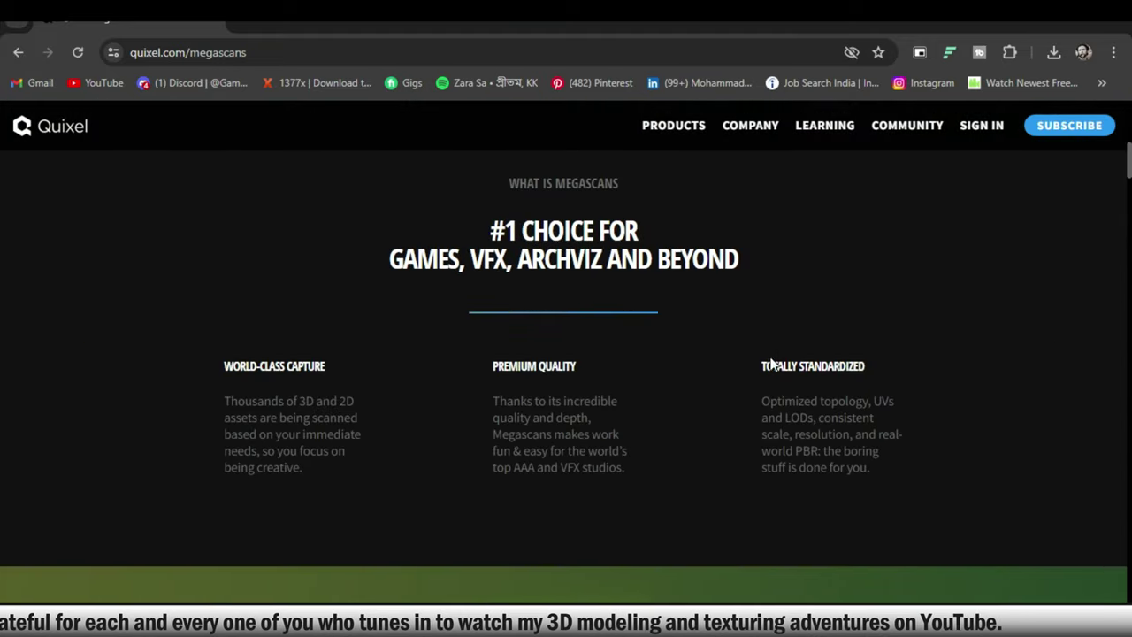
drag(390, 258, 608, 259)
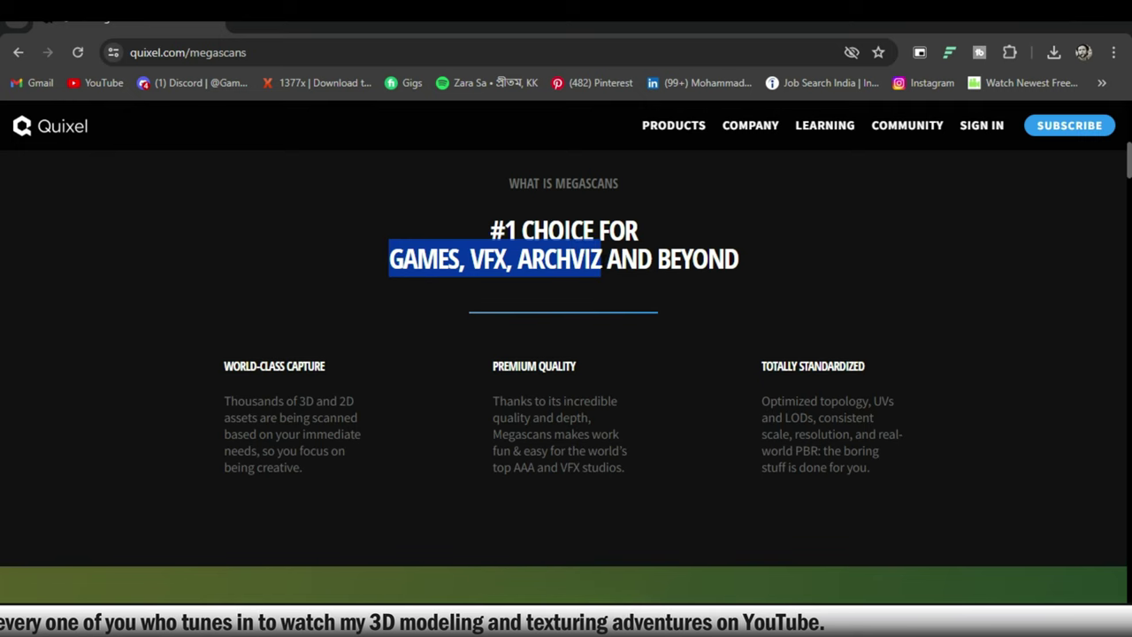
drag(603, 258, 780, 272)
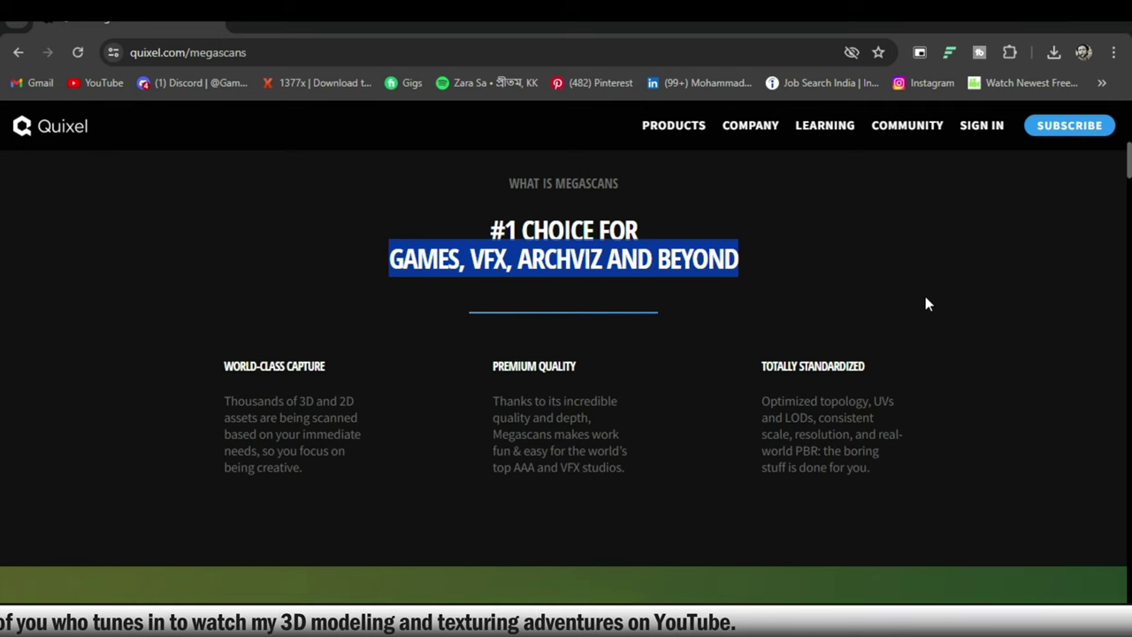
scroll(926, 298, down, 3)
scroll(926, 298, down, 3)
scroll(926, 298, down, 3)
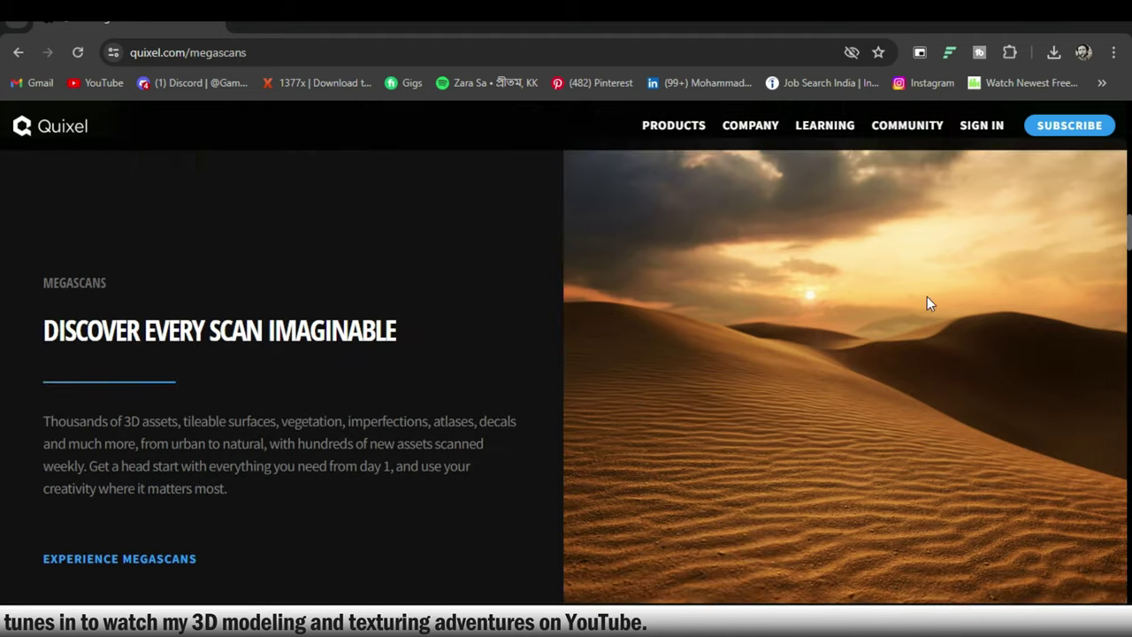
scroll(927, 298, down, 1)
scroll(926, 298, down, 1)
scroll(927, 298, down, 2)
scroll(926, 298, down, 1)
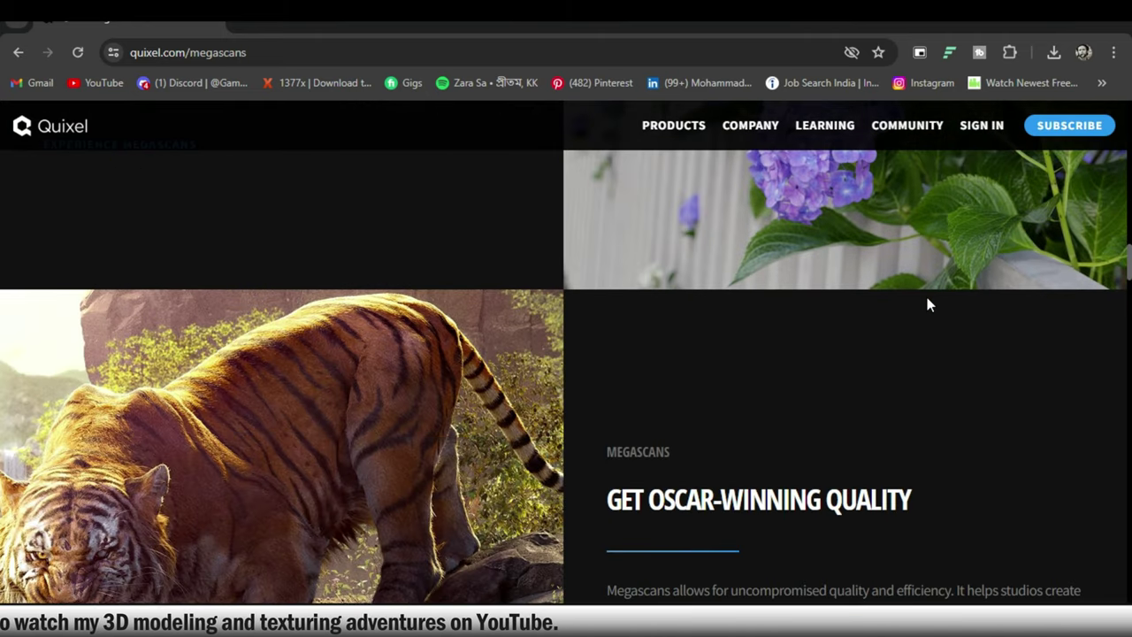
scroll(926, 297, down, 1)
scroll(926, 297, down, 2)
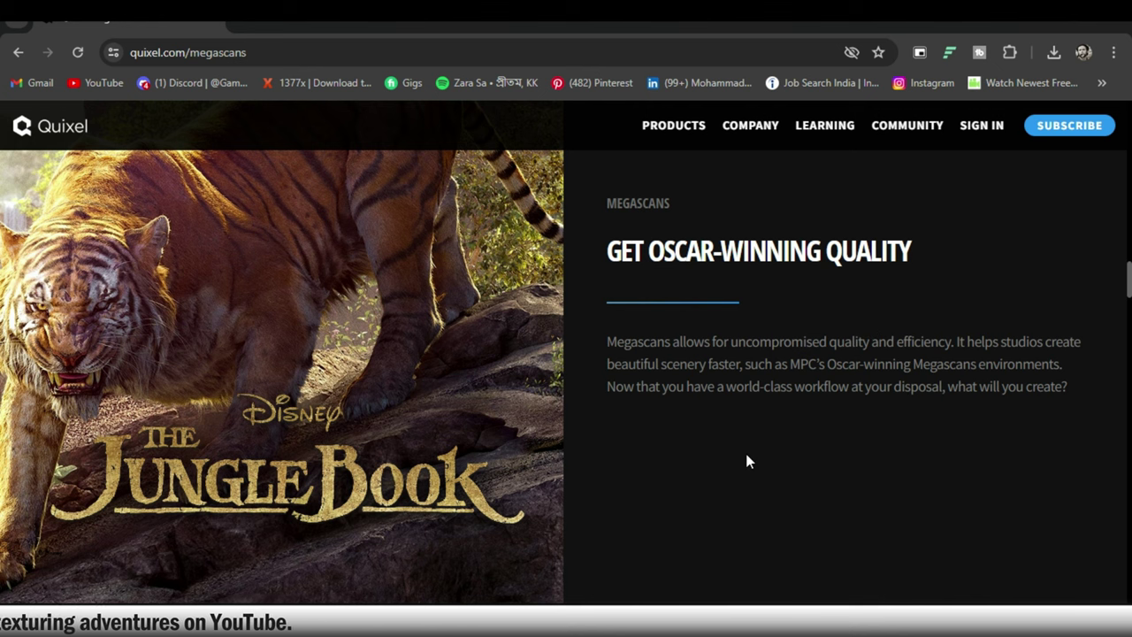
scroll(747, 459, down, 1)
scroll(746, 459, down, 2)
scroll(747, 459, down, 1)
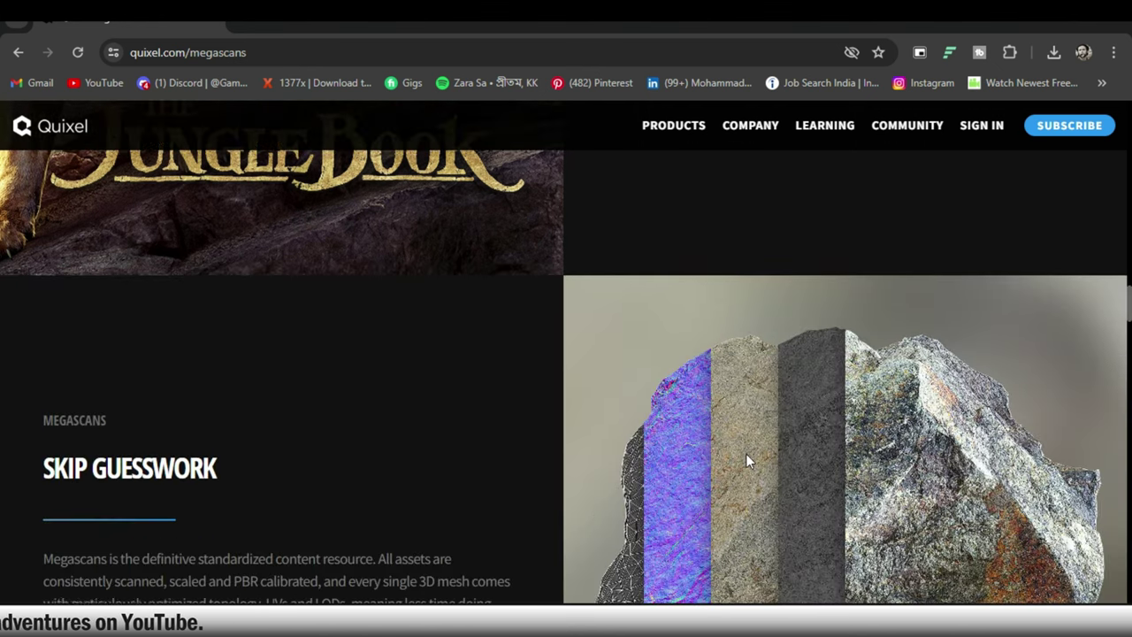
scroll(745, 459, down, 2)
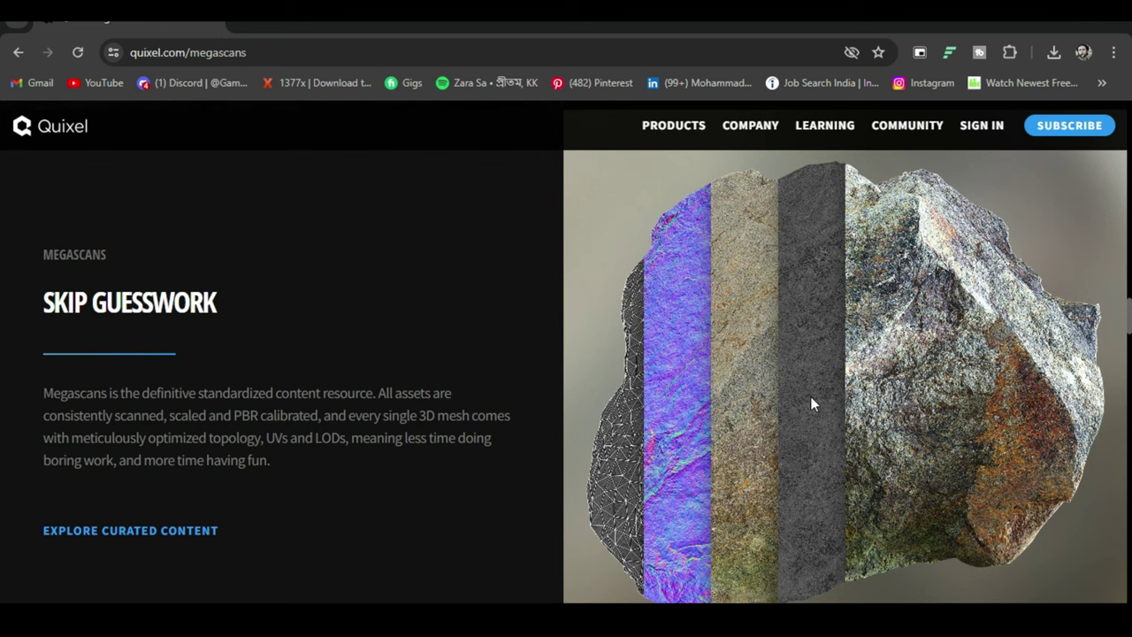
scroll(810, 402, down, 1)
scroll(810, 402, down, 3)
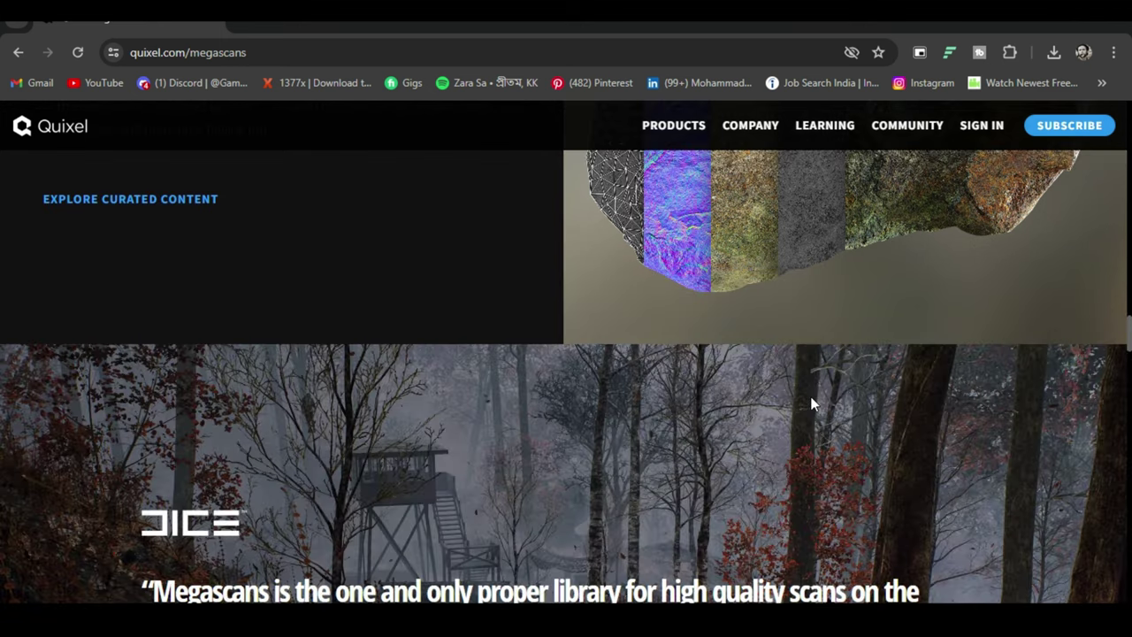
scroll(810, 402, down, 2)
scroll(812, 402, down, 5)
scroll(811, 402, down, 3)
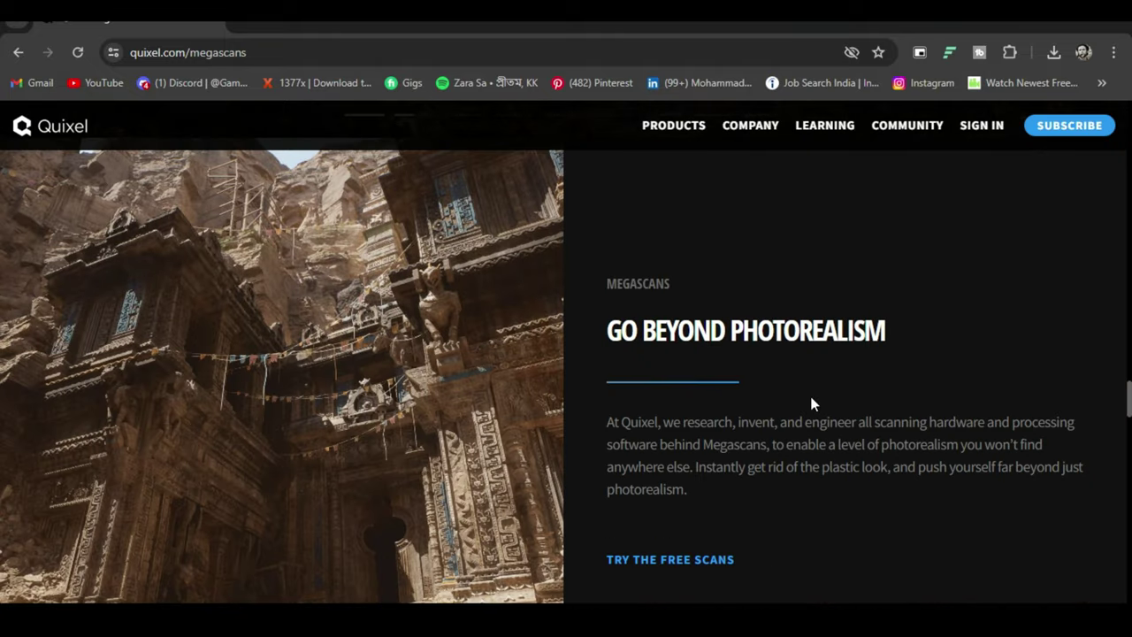
scroll(813, 404, down, 3)
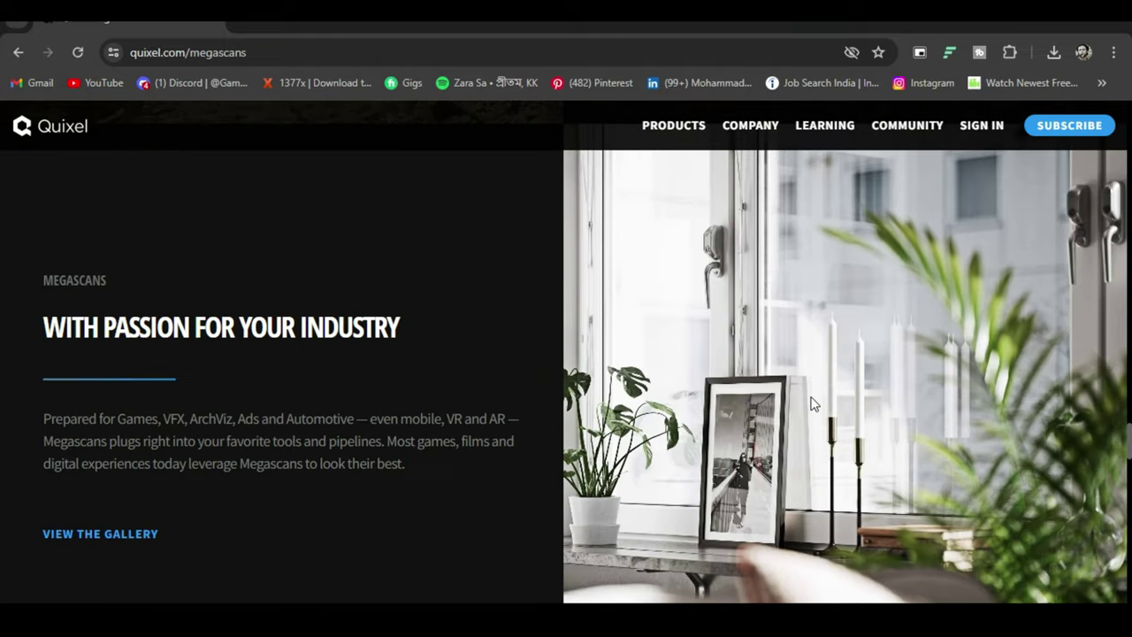
scroll(813, 404, down, 3)
scroll(813, 404, down, 3)
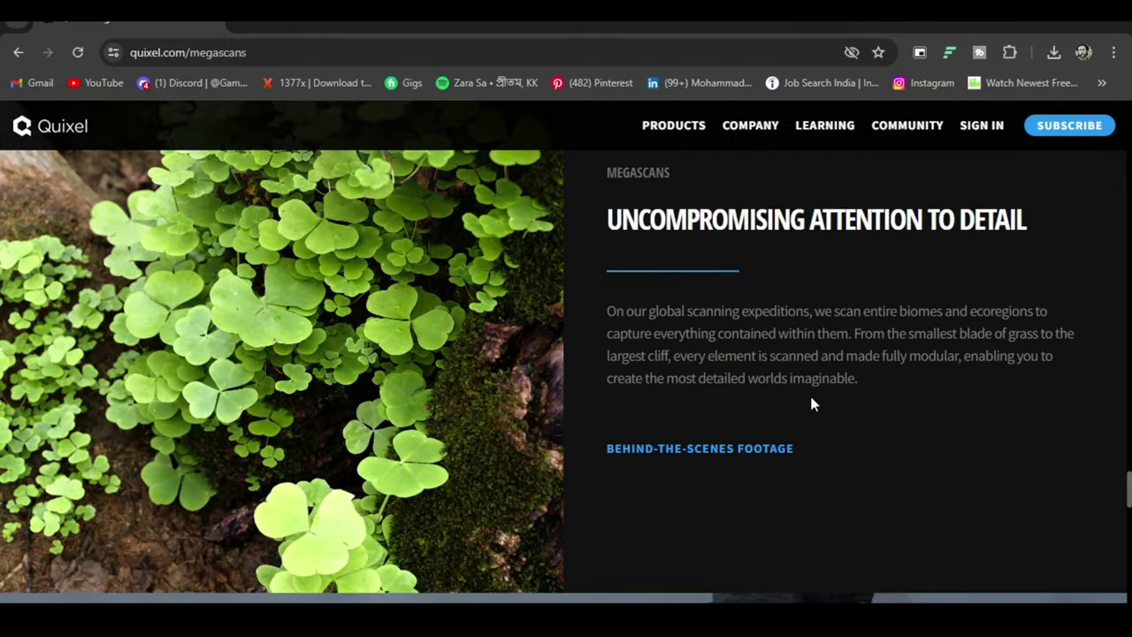
scroll(813, 404, down, 1)
scroll(813, 404, down, 5)
scroll(812, 398, down, 5)
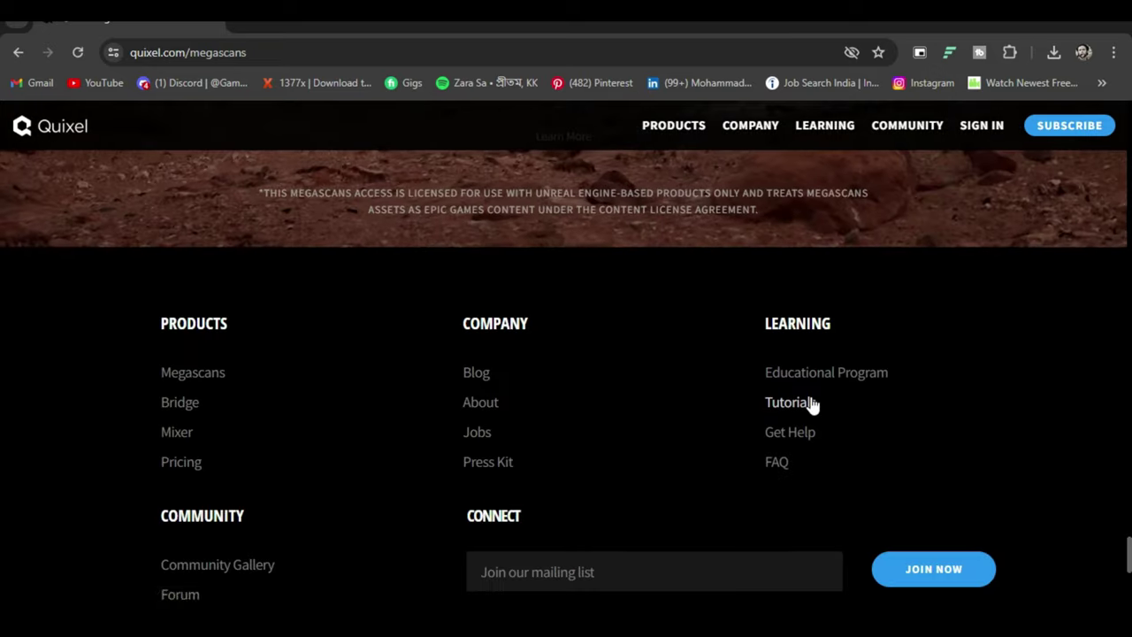
scroll(812, 398, down, 3)
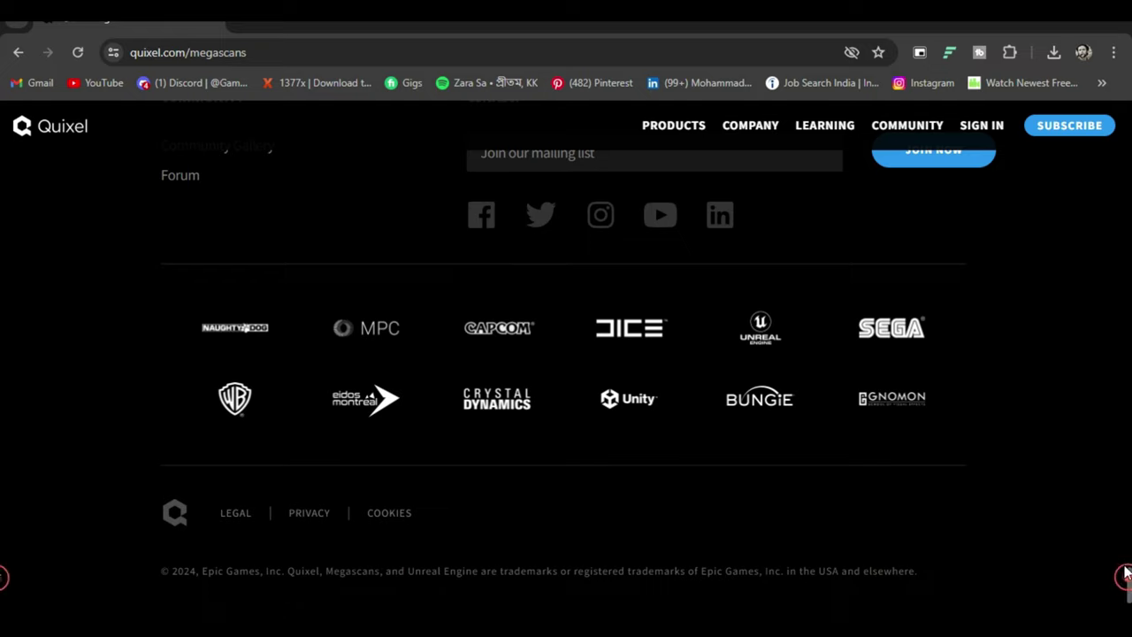
drag(1125, 573, 1113, 100)
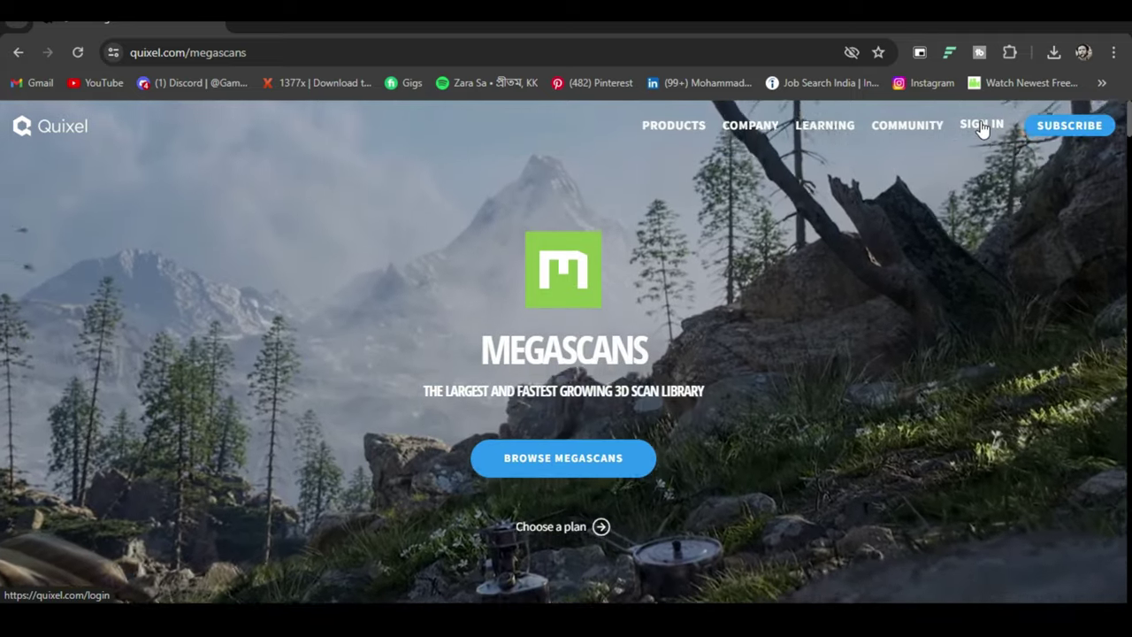
Sign in to the Megascans library with an Epic Games account.
click(982, 128)
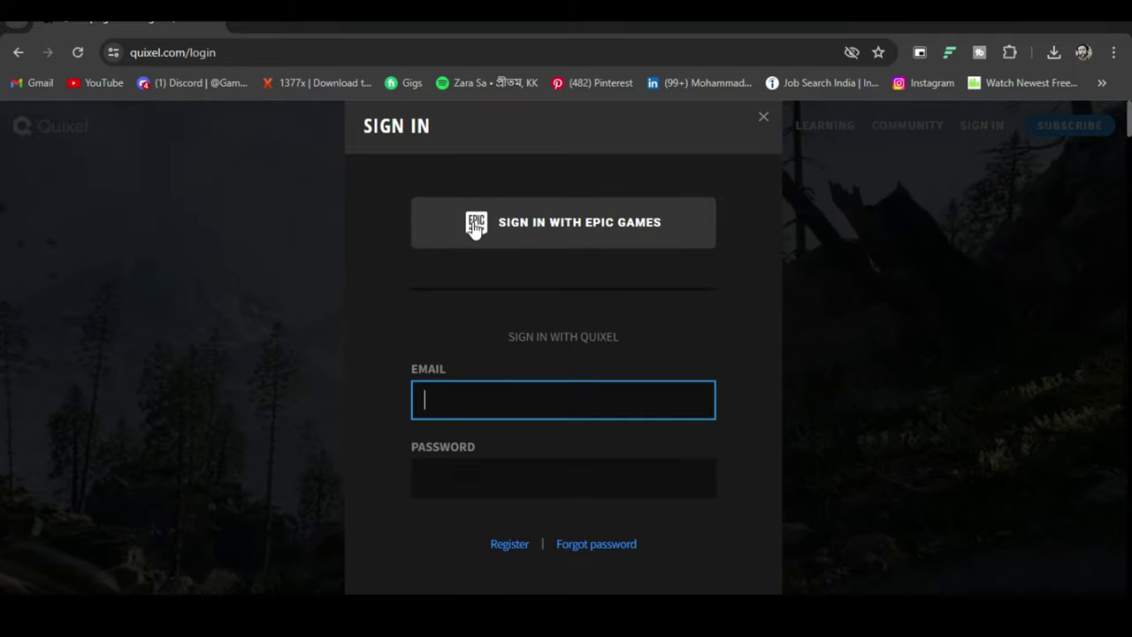
click(549, 227)
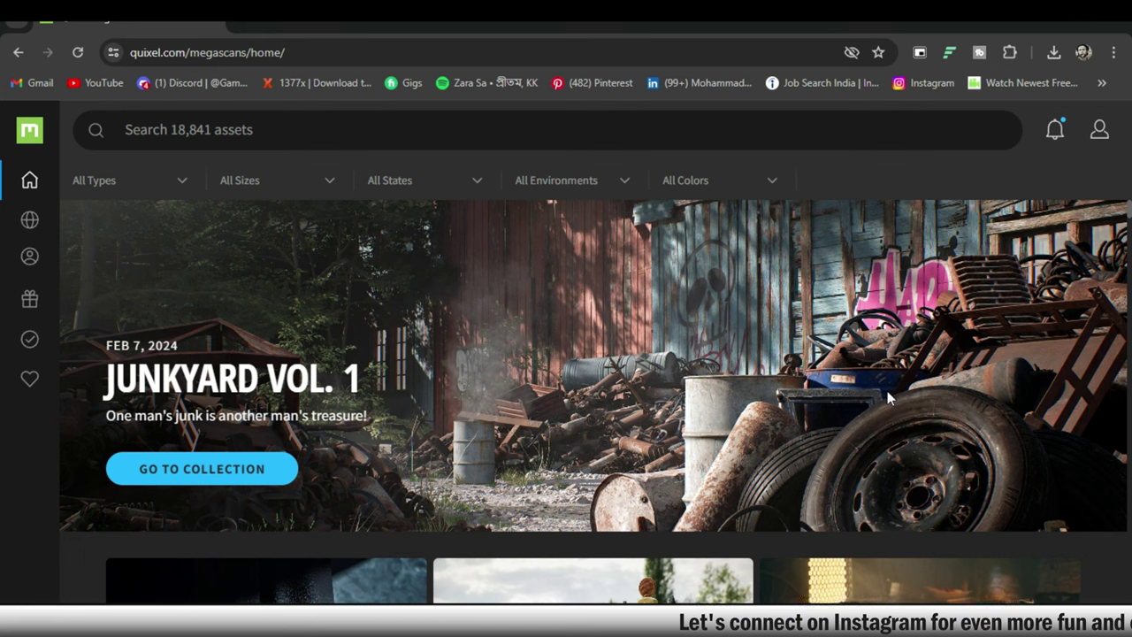
Preview the Desert Western Cluster Rock Large 02 asset from the home page, then close it.
scroll(887, 395, down, 1)
scroll(887, 395, down, 4)
scroll(887, 395, down, 2)
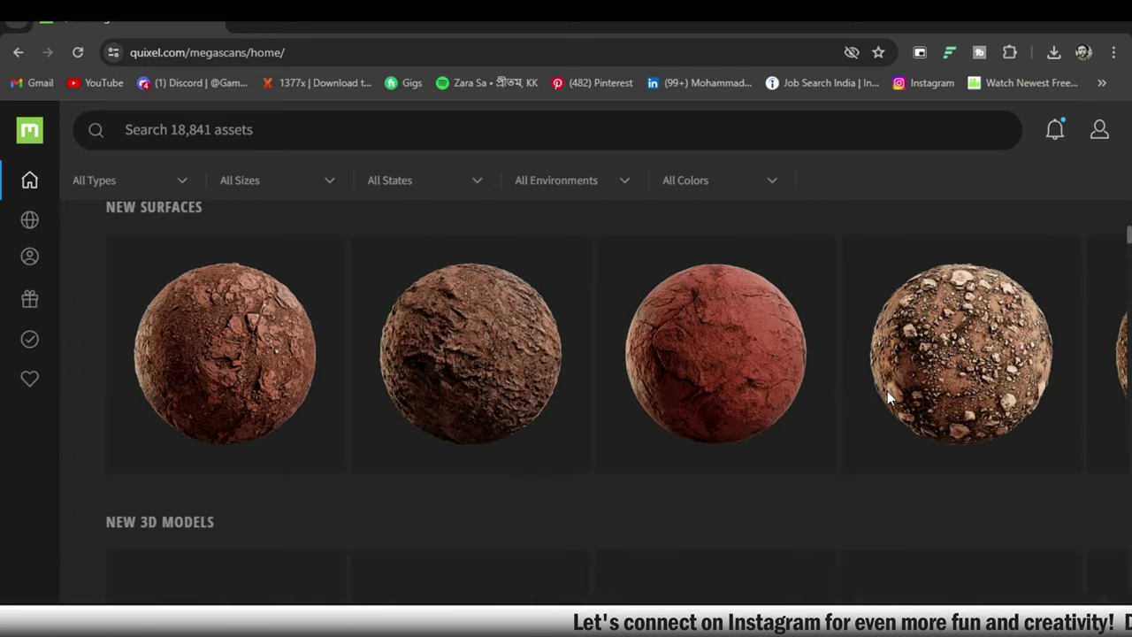
scroll(887, 397, down, 2)
scroll(887, 398, down, 1)
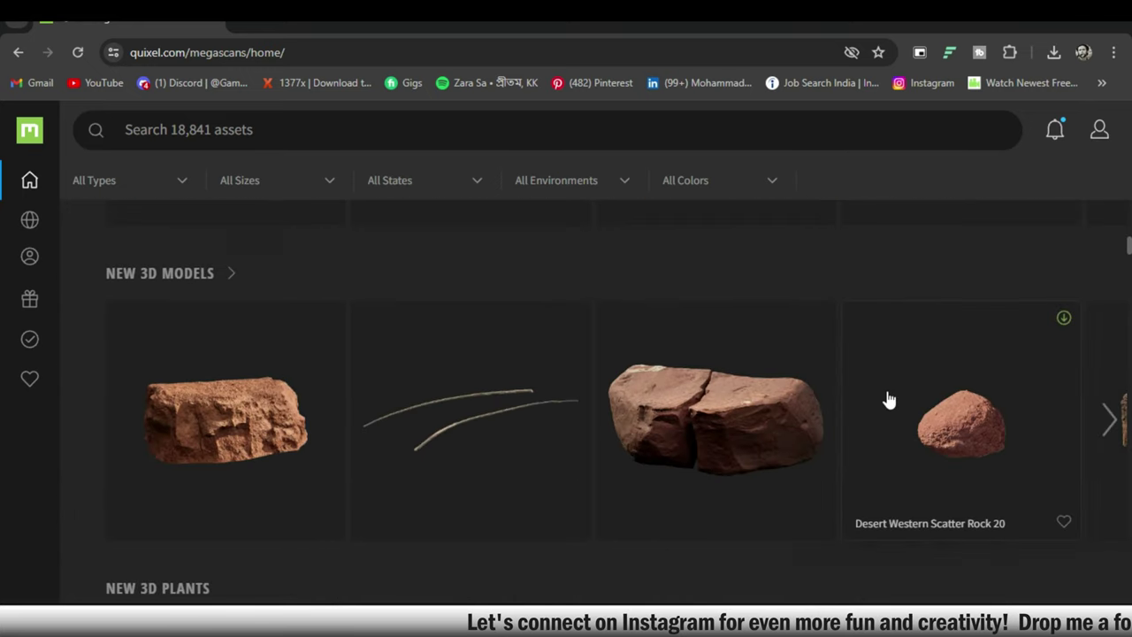
scroll(886, 398, up, 2)
scroll(887, 398, down, 2)
scroll(881, 396, down, 1)
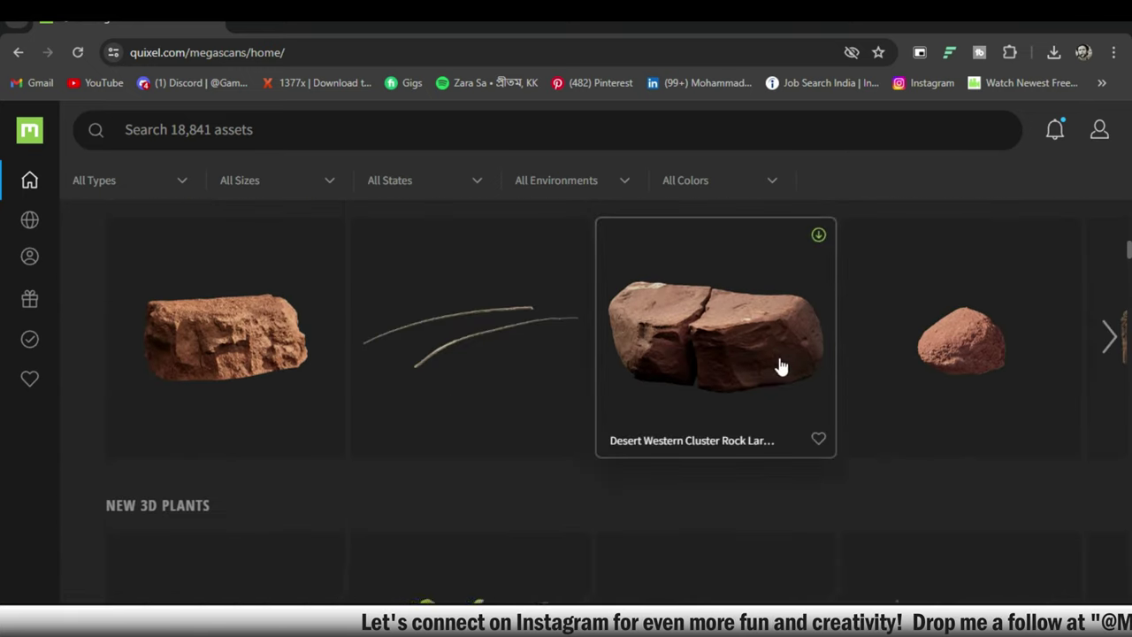
scroll(796, 371, down, 3)
scroll(813, 379, up, 1)
scroll(778, 380, up, 3)
click(748, 378)
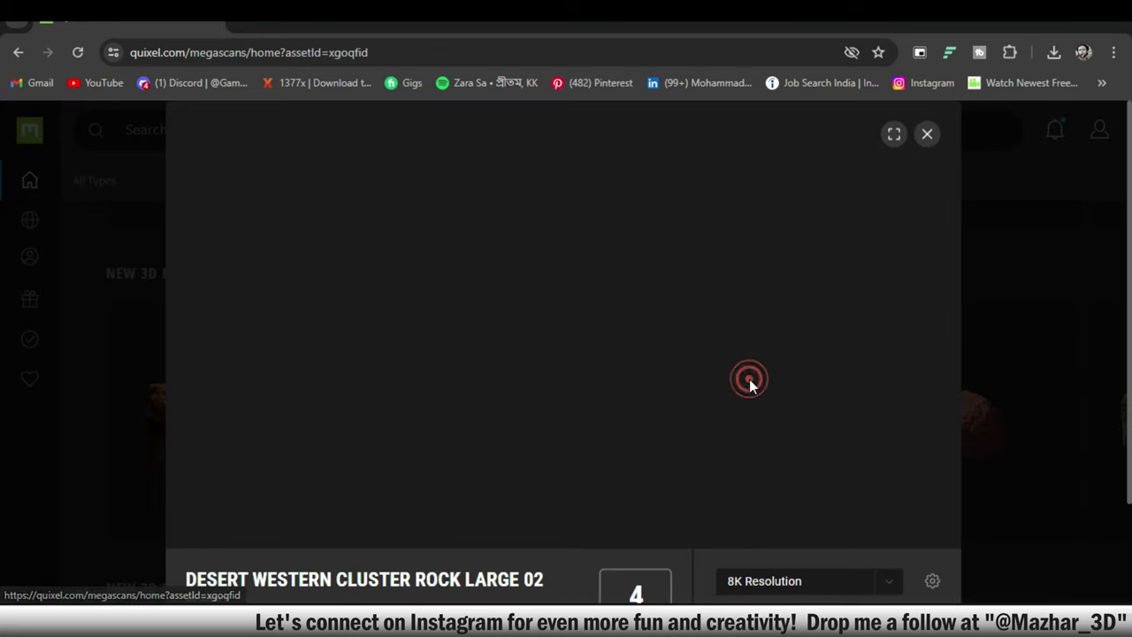
scroll(786, 350, down, 1)
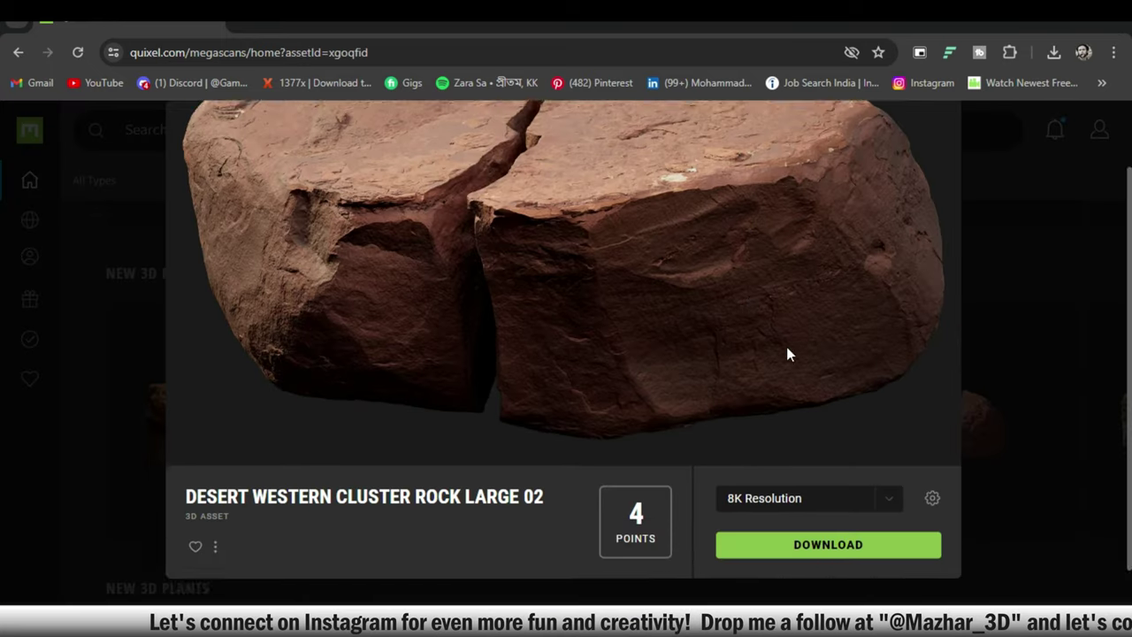
scroll(787, 349, up, 1)
scroll(787, 349, down, 1)
scroll(787, 348, up, 1)
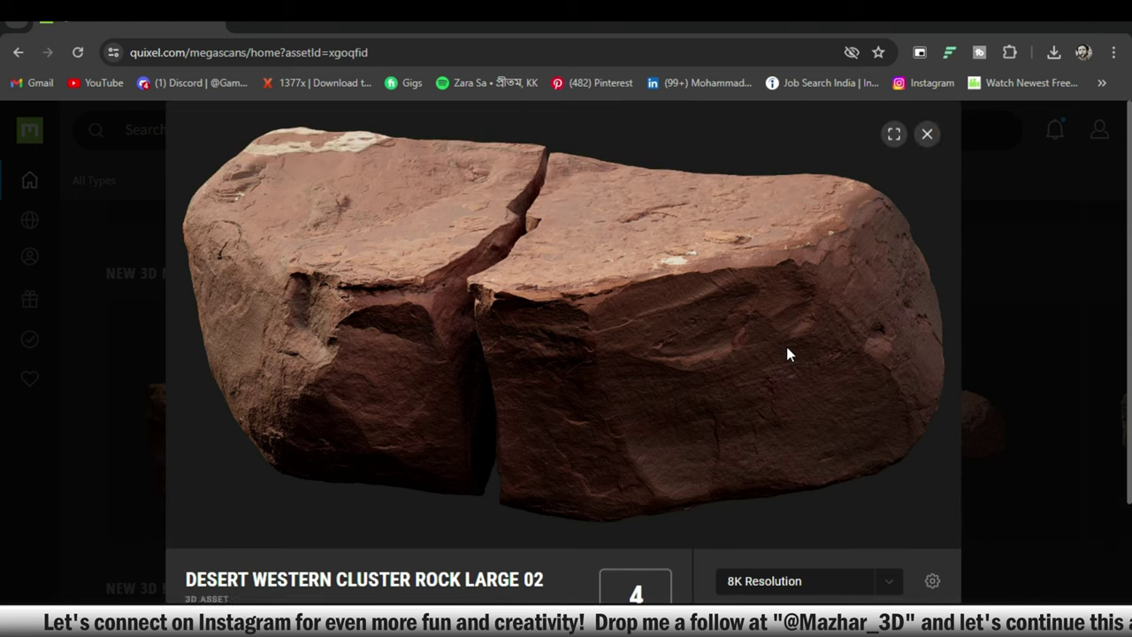
click(934, 126)
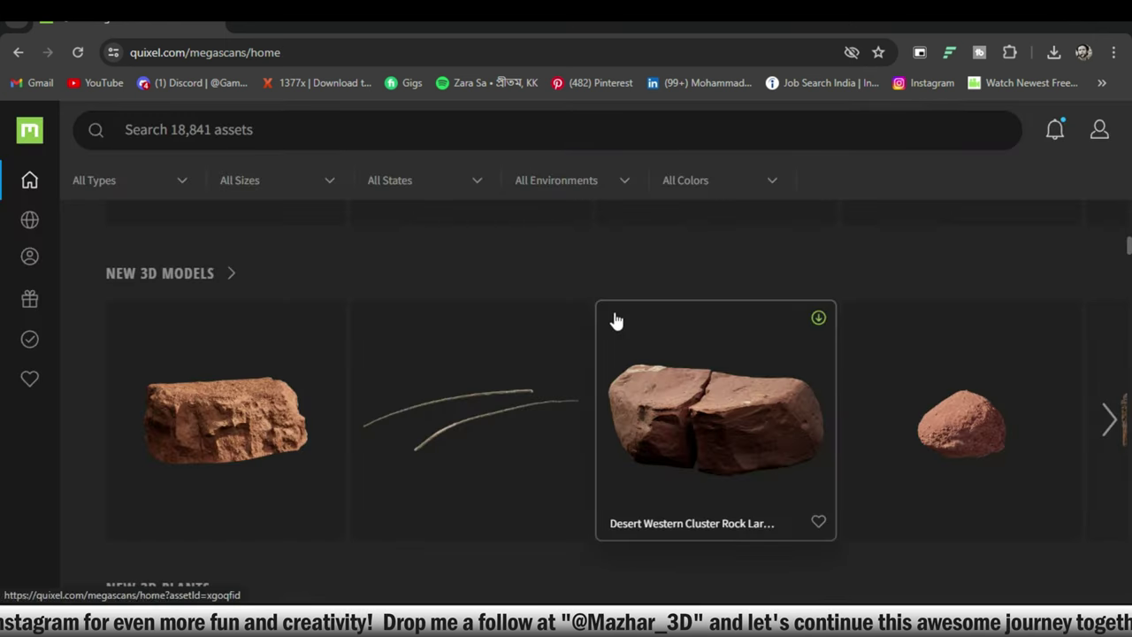
Scroll to New Surfaces and open Desert Western Ground Mud Coarse 01.
scroll(504, 409, down, 1)
scroll(511, 407, down, 3)
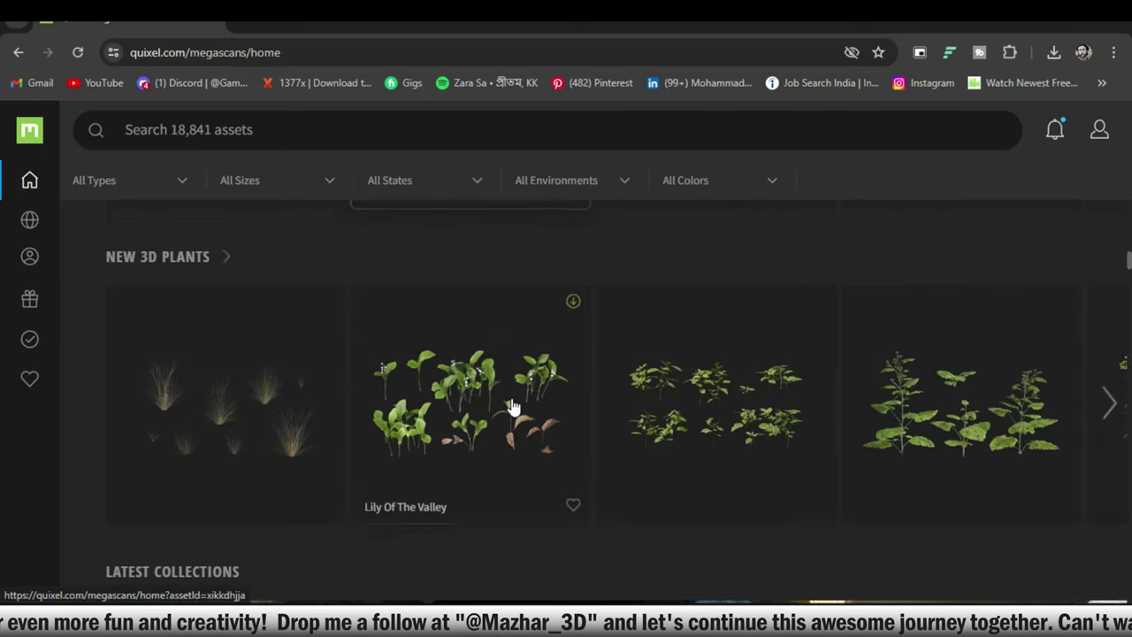
scroll(511, 407, down, 3)
scroll(511, 406, down, 1)
scroll(511, 406, down, 2)
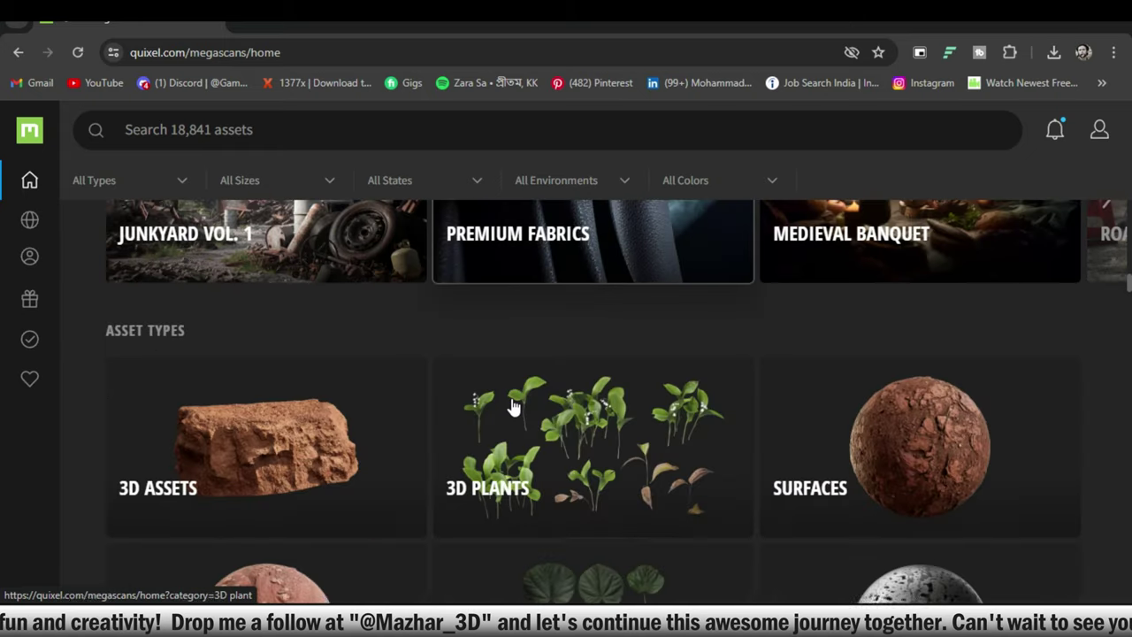
scroll(513, 405, down, 1)
scroll(512, 405, down, 2)
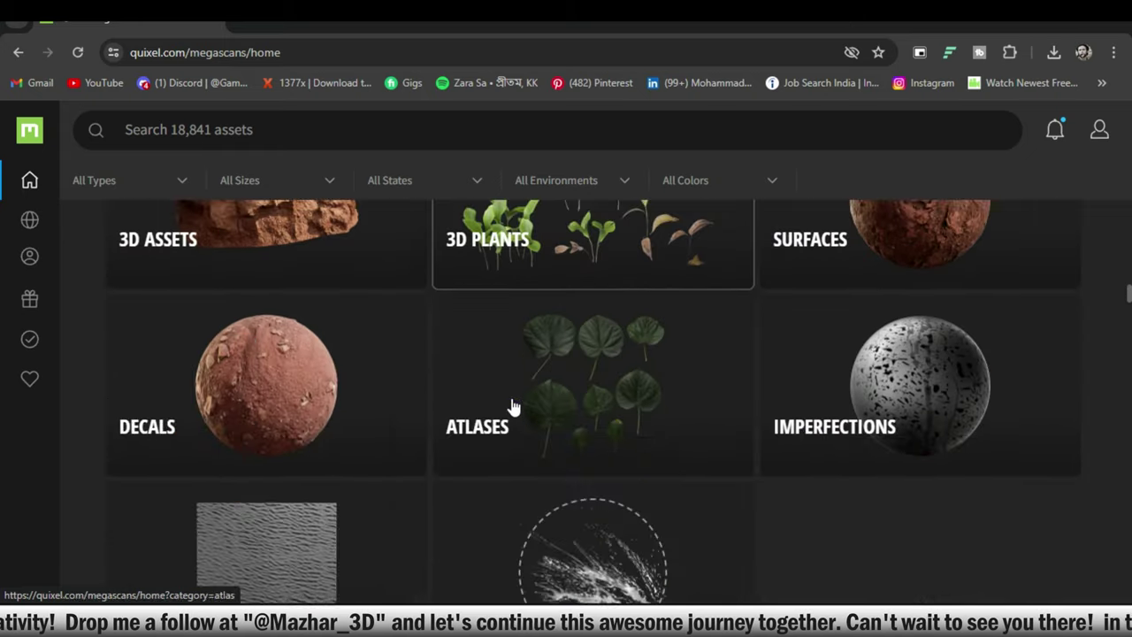
scroll(511, 406, up, 7)
scroll(510, 406, down, 3)
scroll(505, 405, up, 3)
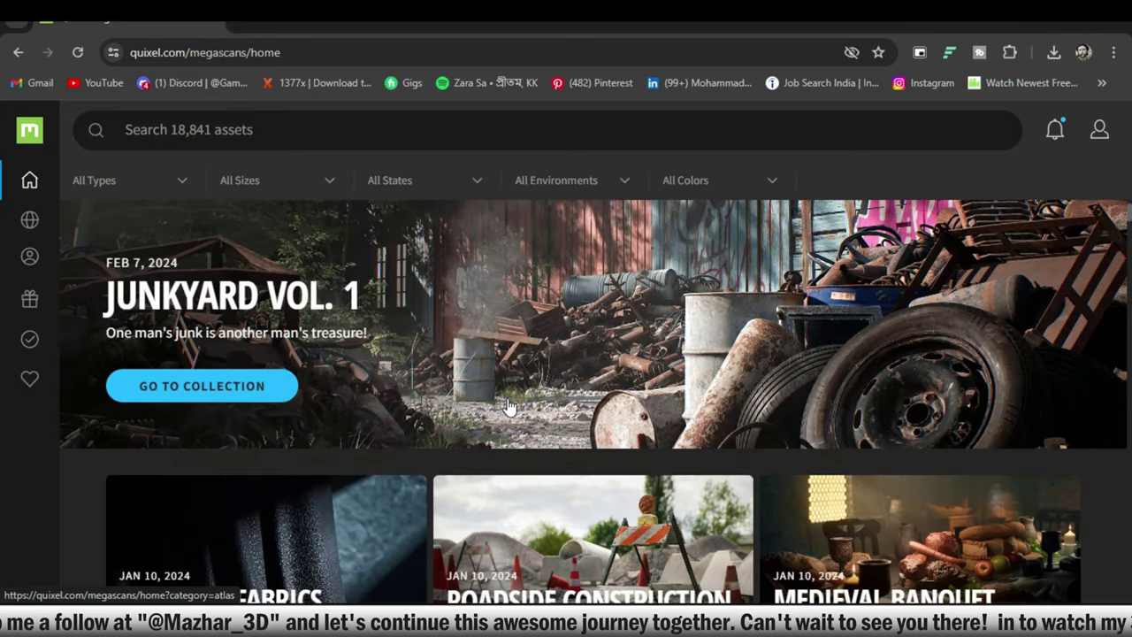
scroll(506, 405, down, 4)
click(504, 405)
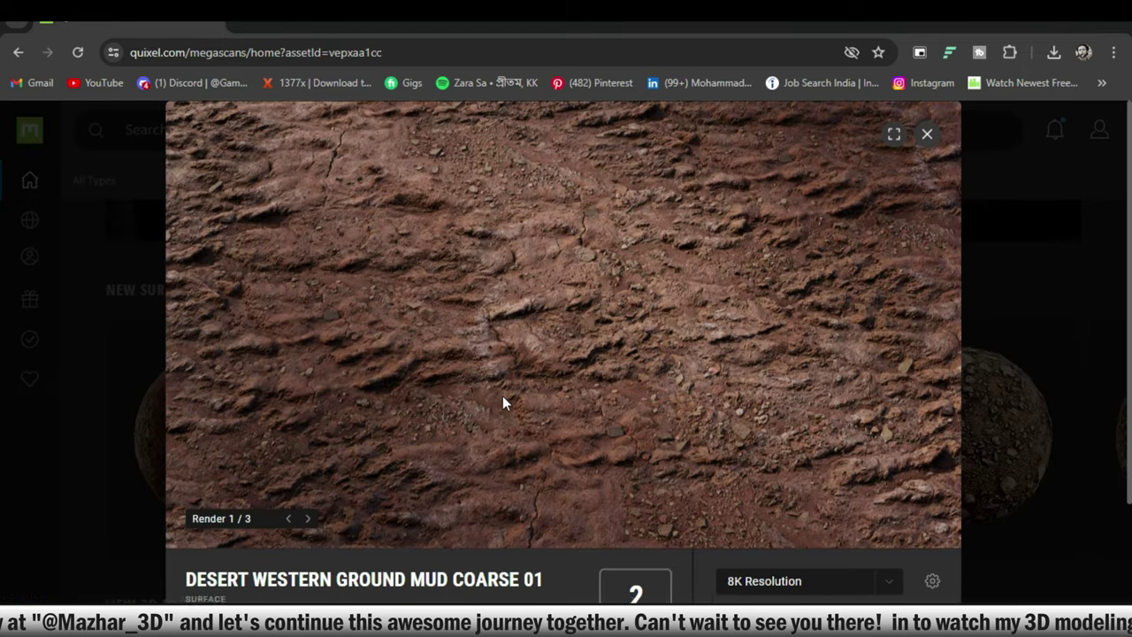
Close the mud preview and delete the Concrete Bare fill and Layer 1 from the barrier.
click(927, 135)
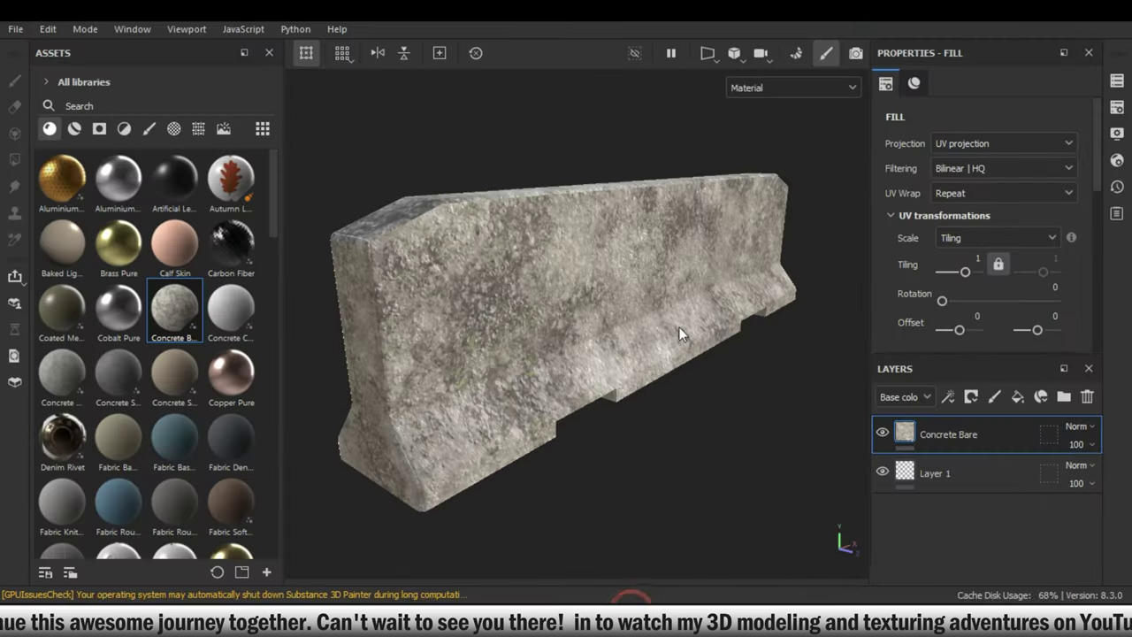
click(1024, 436)
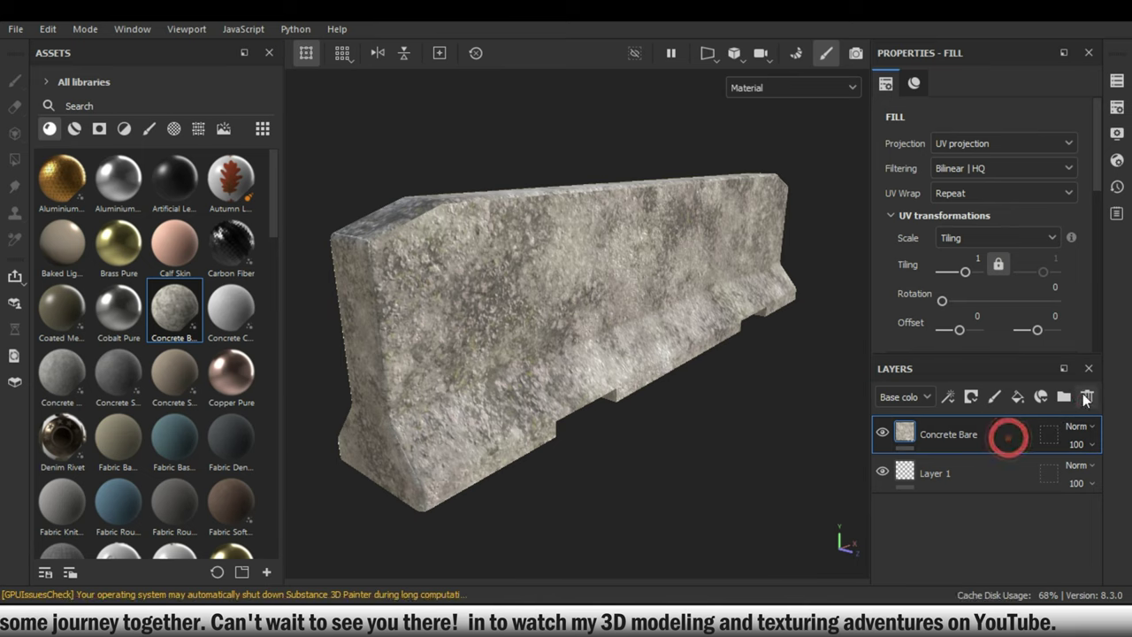
click(1087, 396)
click(1087, 397)
mouse_move(641, 312)
alt+mouse_down()
mouse_move(624, 295)
mouse_move(672, 315)
mouse_move(652, 431)
mouse_move(664, 349)
mouse_move(677, 338)
mouse_move(624, 326)
mouse_move(708, 326)
alt+mouse_up()
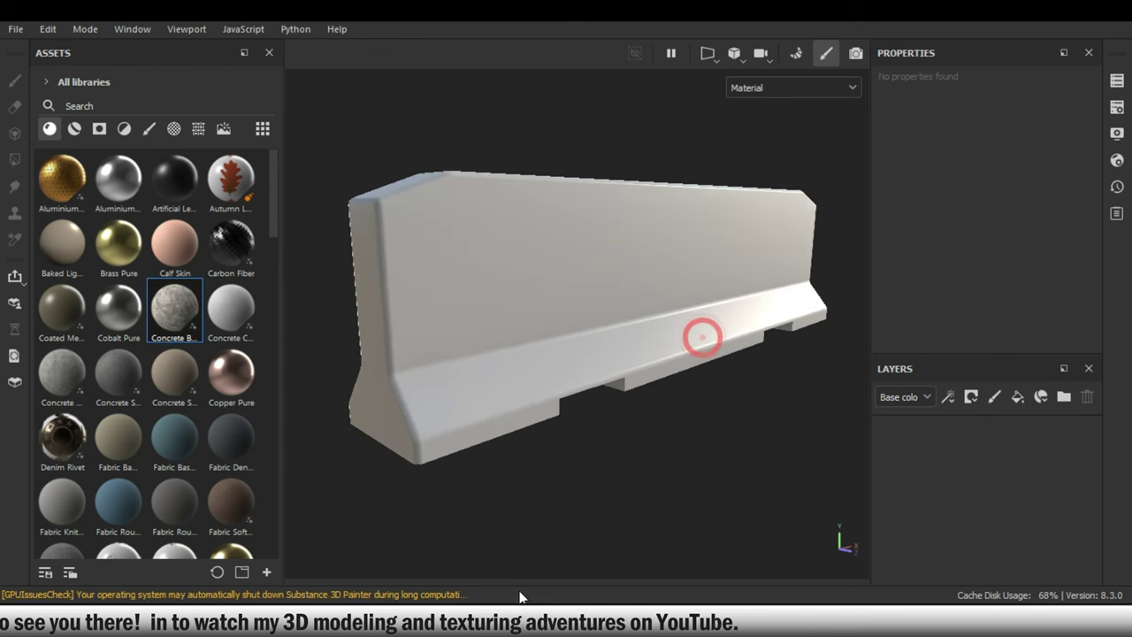
mouse_move(29, 180)
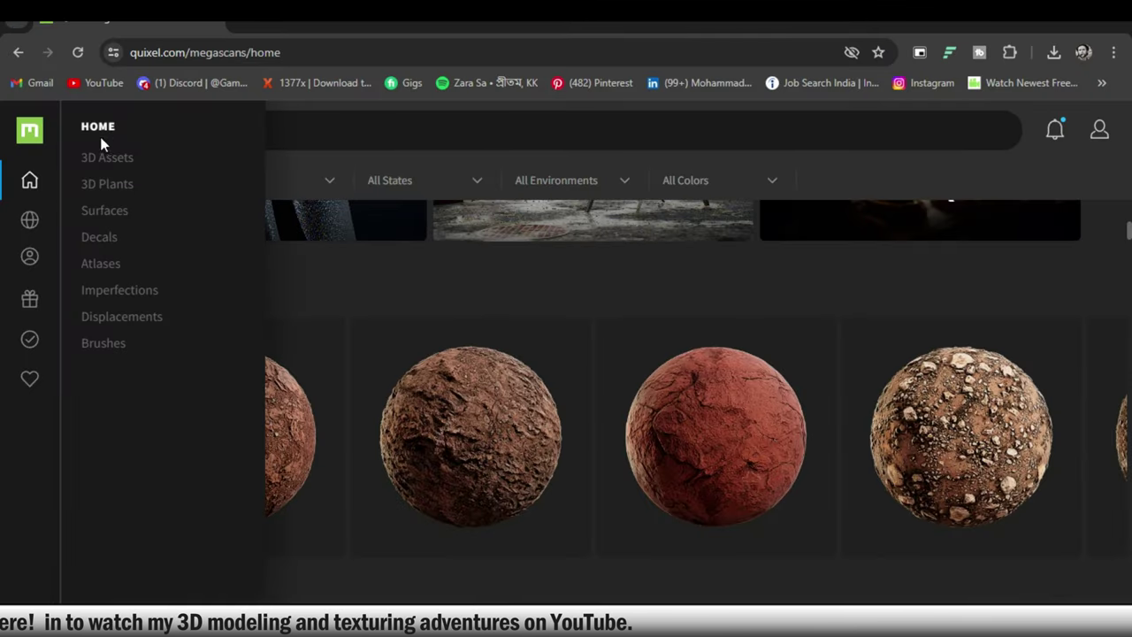
Filter the library to Surfaces > Concrete and scroll through the concrete sphere tiles.
click(122, 210)
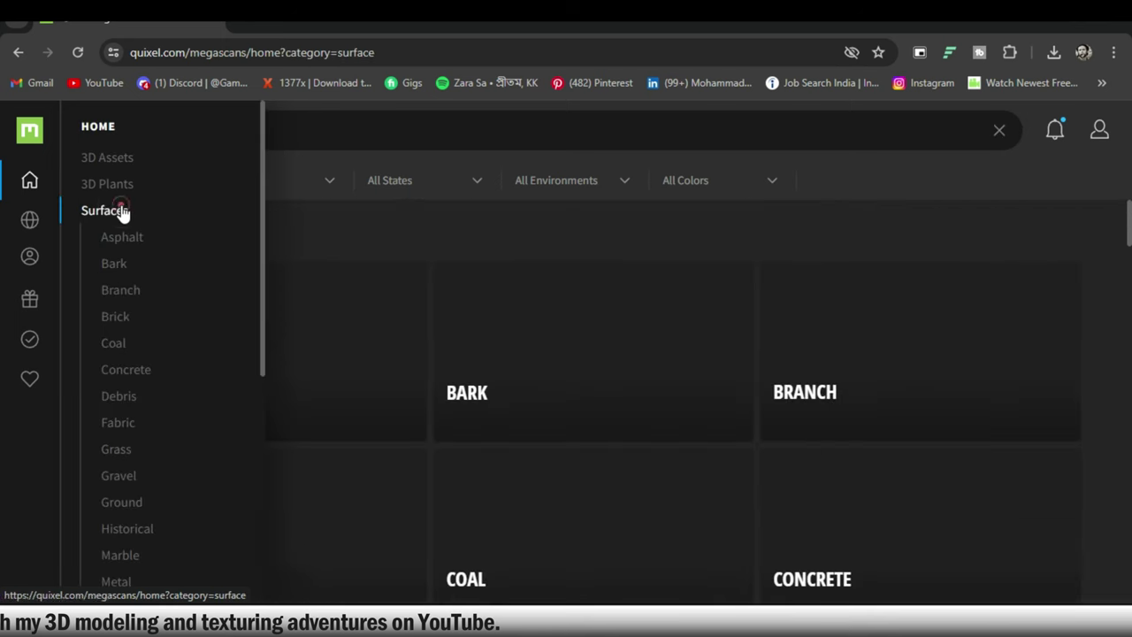
click(142, 371)
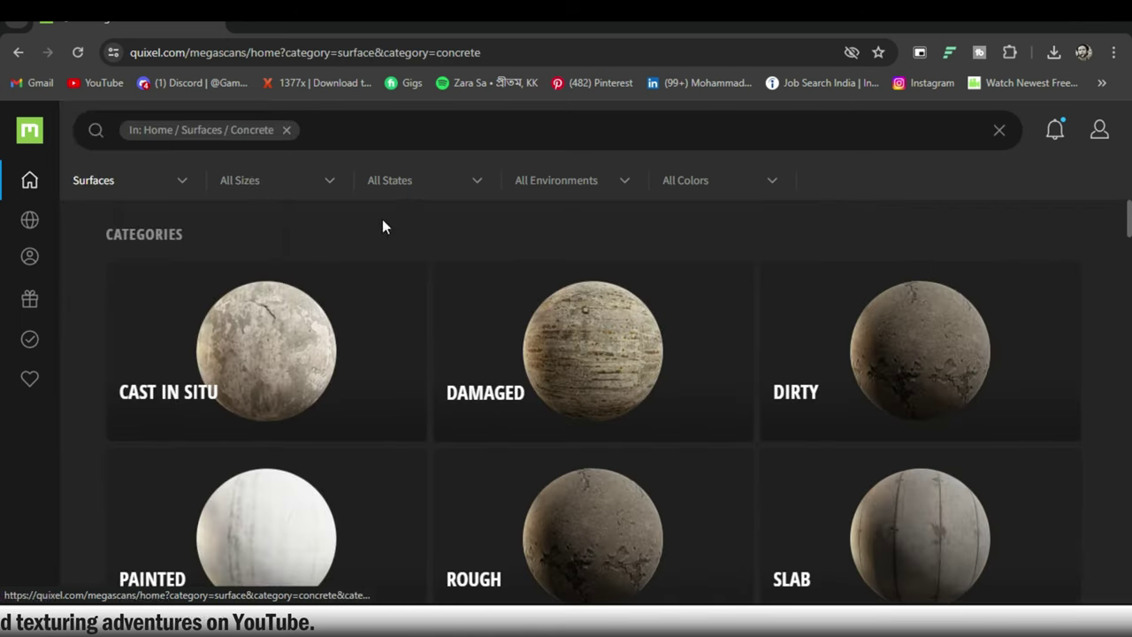
scroll(800, 308, down, 2)
scroll(802, 307, down, 2)
scroll(801, 308, down, 2)
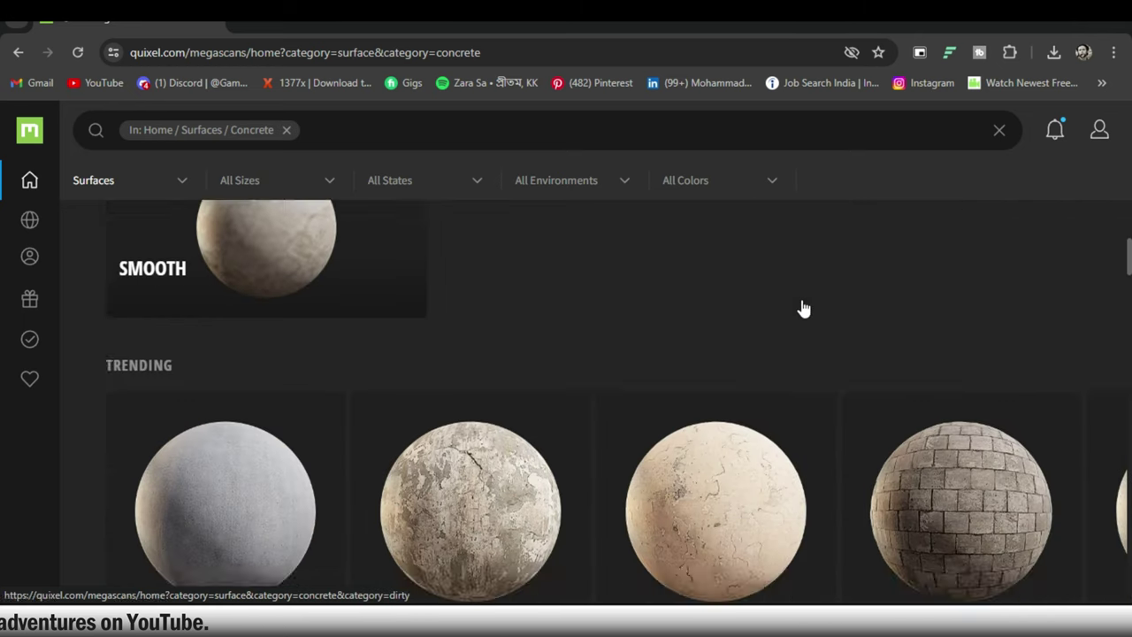
scroll(801, 309, down, 2)
scroll(321, 357, down, 1)
scroll(420, 362, down, 2)
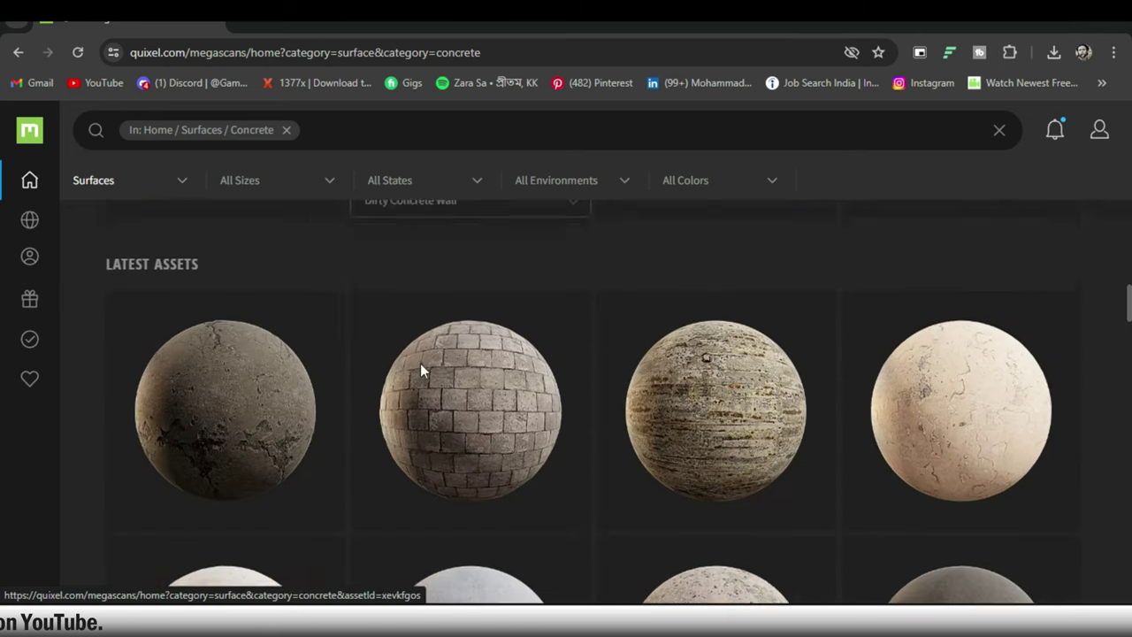
scroll(422, 373, down, 1)
scroll(422, 372, down, 1)
scroll(423, 373, down, 1)
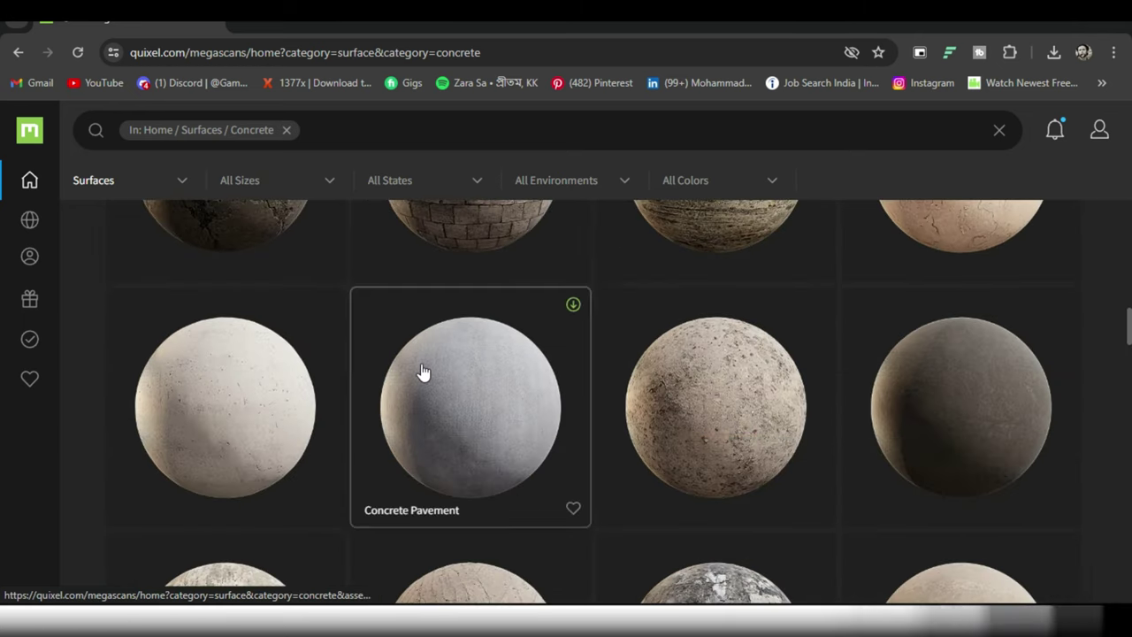
scroll(422, 372, down, 1)
scroll(422, 372, down, 2)
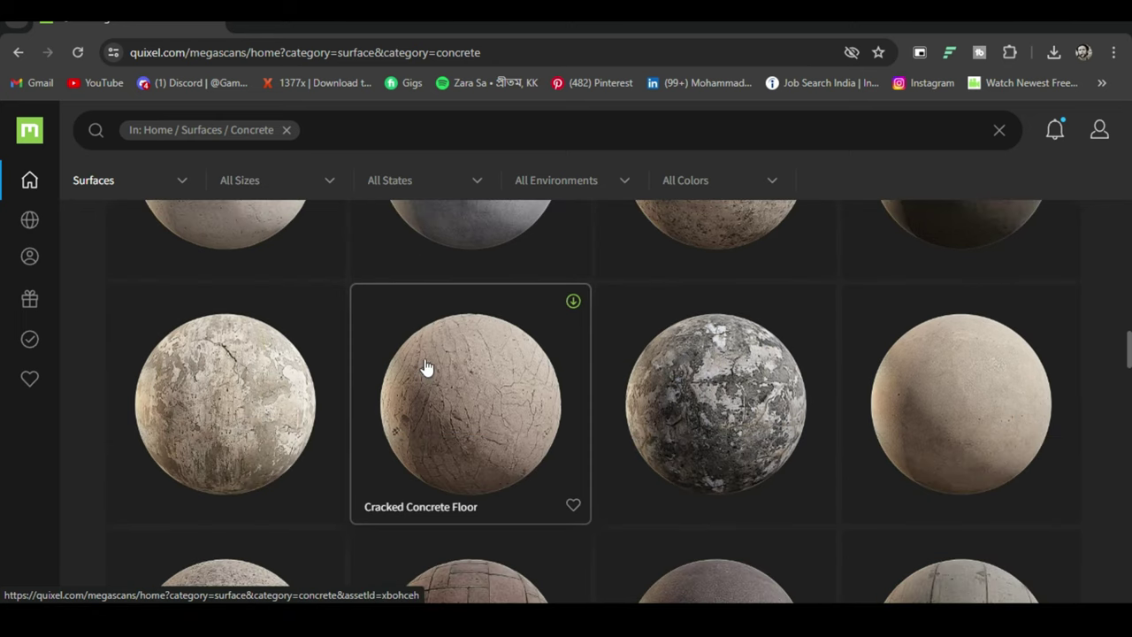
scroll(610, 336, down, 3)
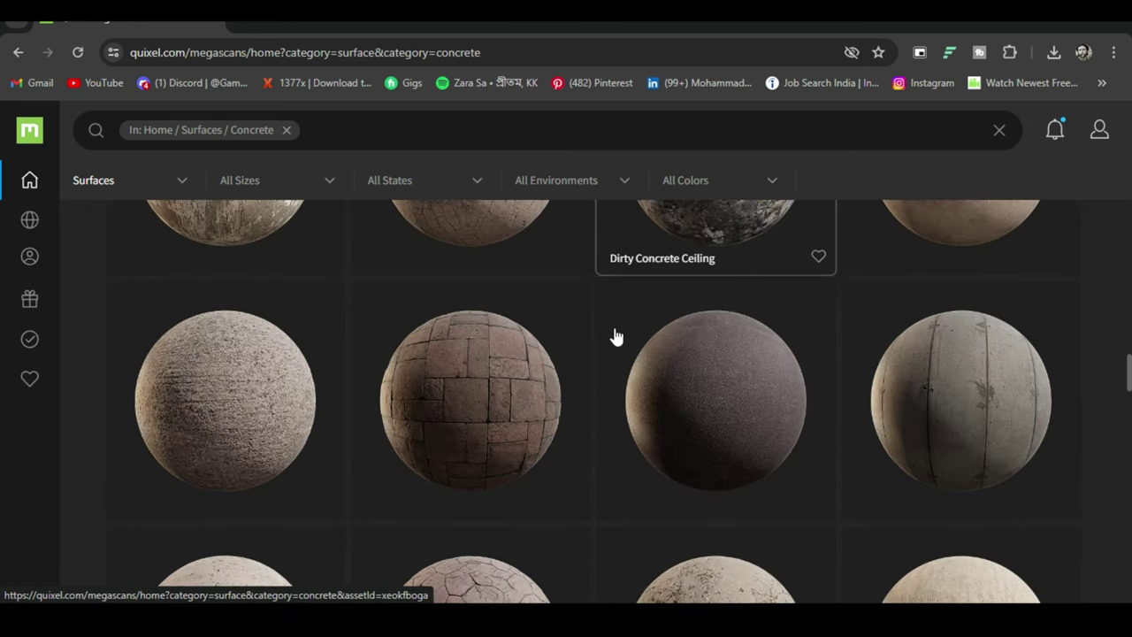
scroll(392, 328, up, 3)
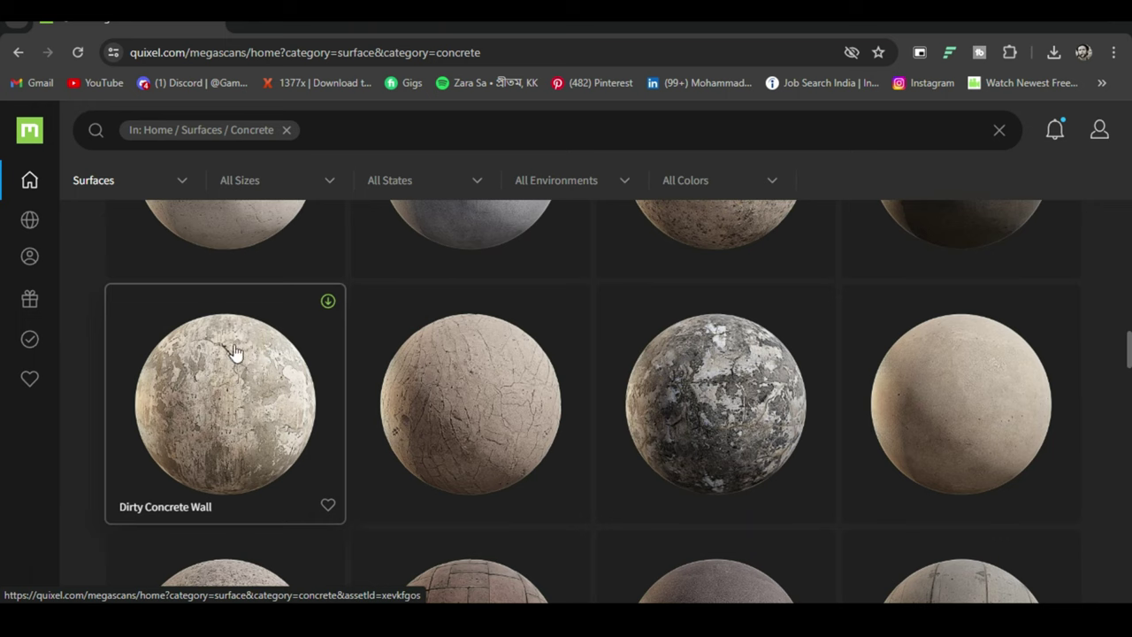
Open Dirty Concrete Wall, choose 2K Resolution and open its Download Settings.
click(248, 395)
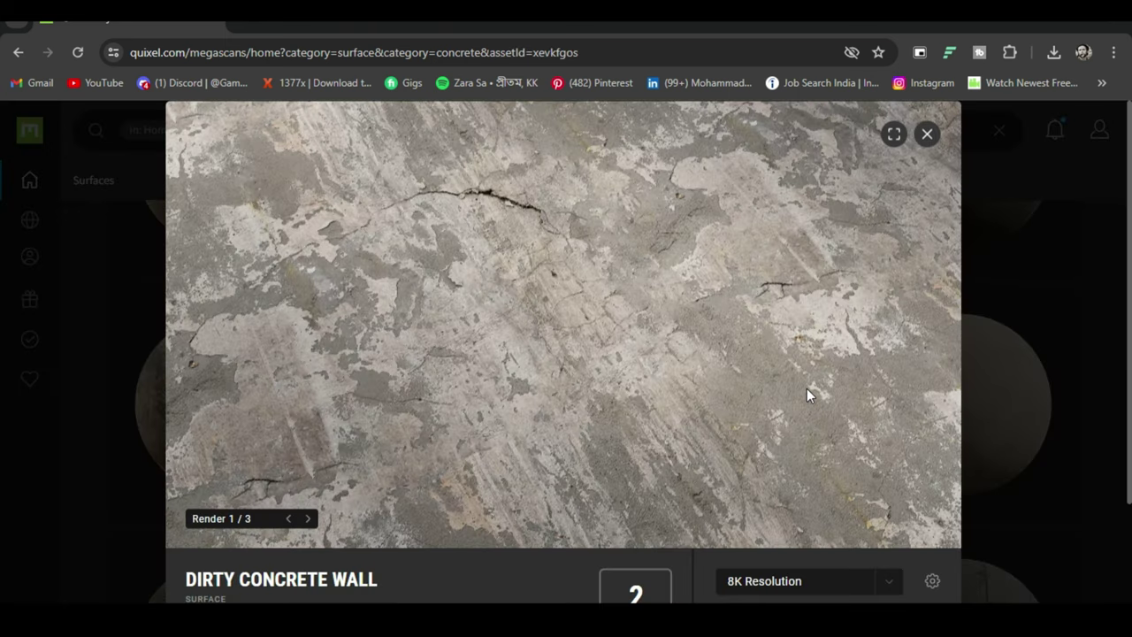
scroll(792, 267, down, 1)
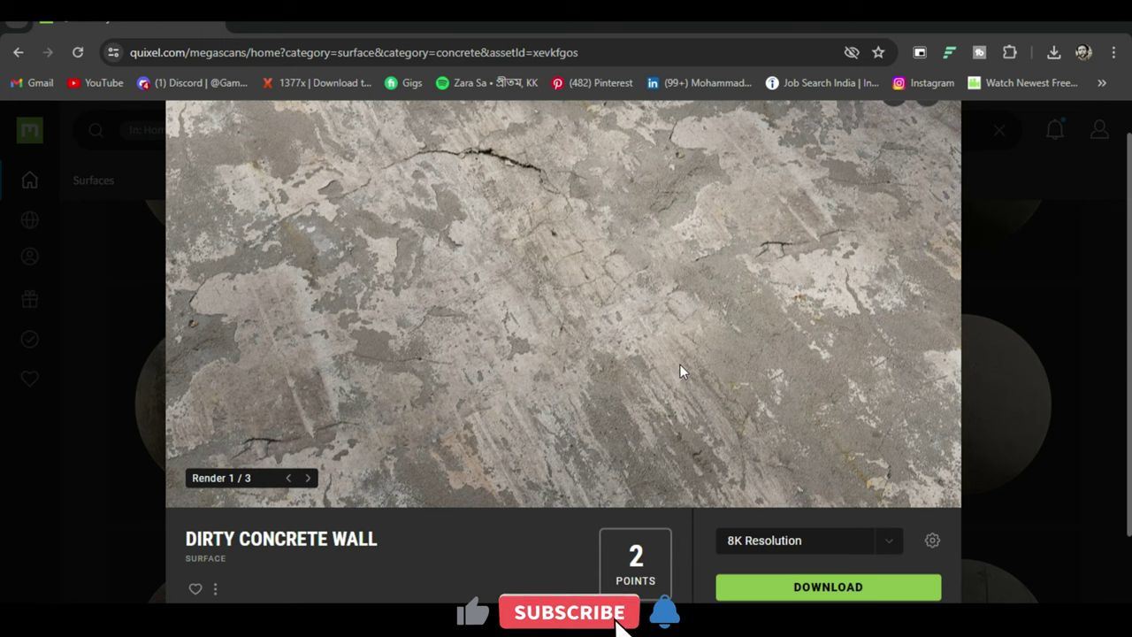
scroll(822, 440, down, 1)
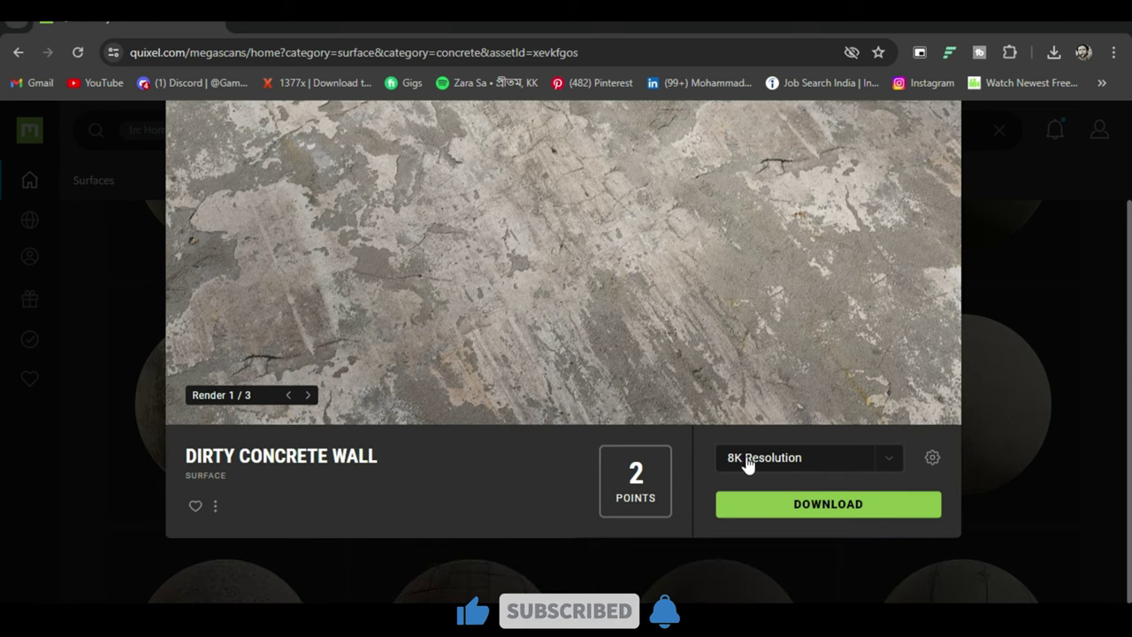
click(889, 462)
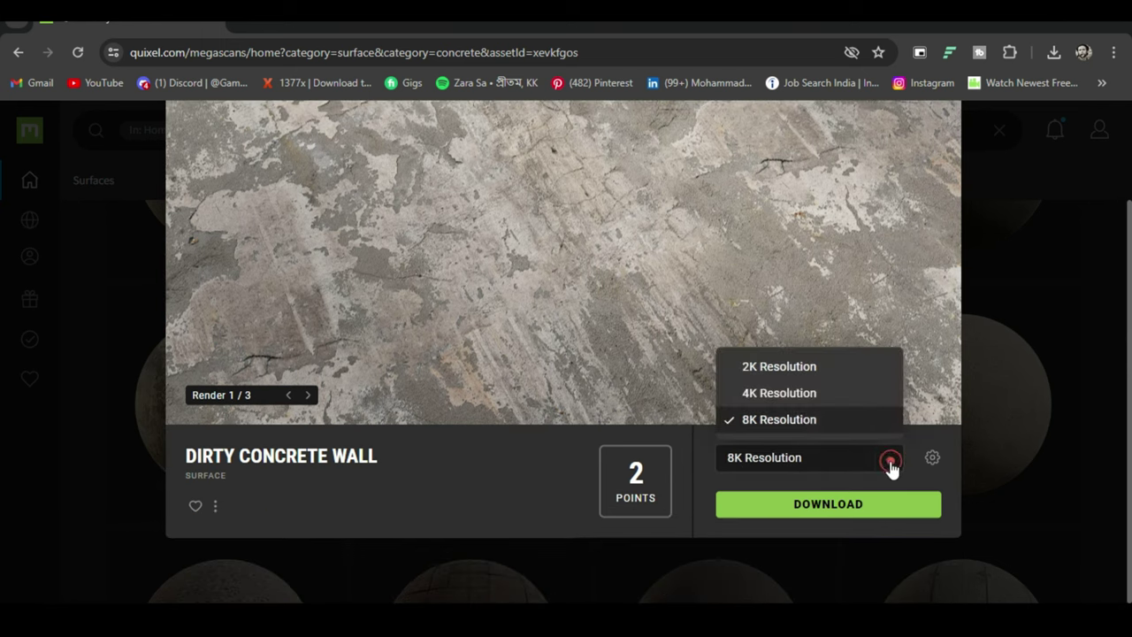
click(778, 367)
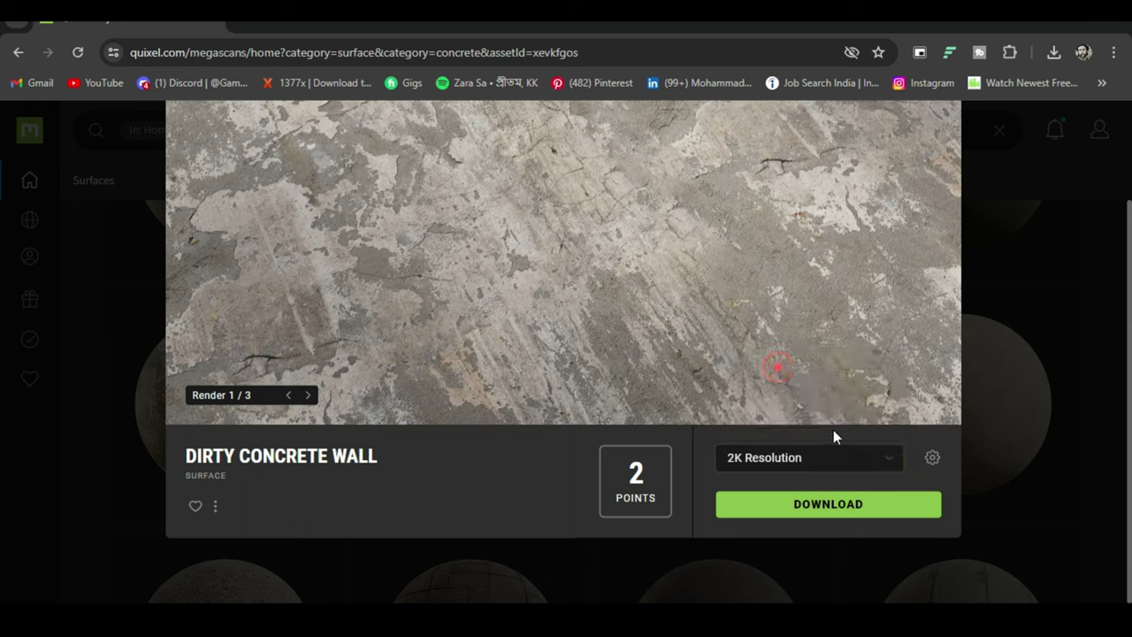
click(933, 460)
scroll(534, 176, up, 1)
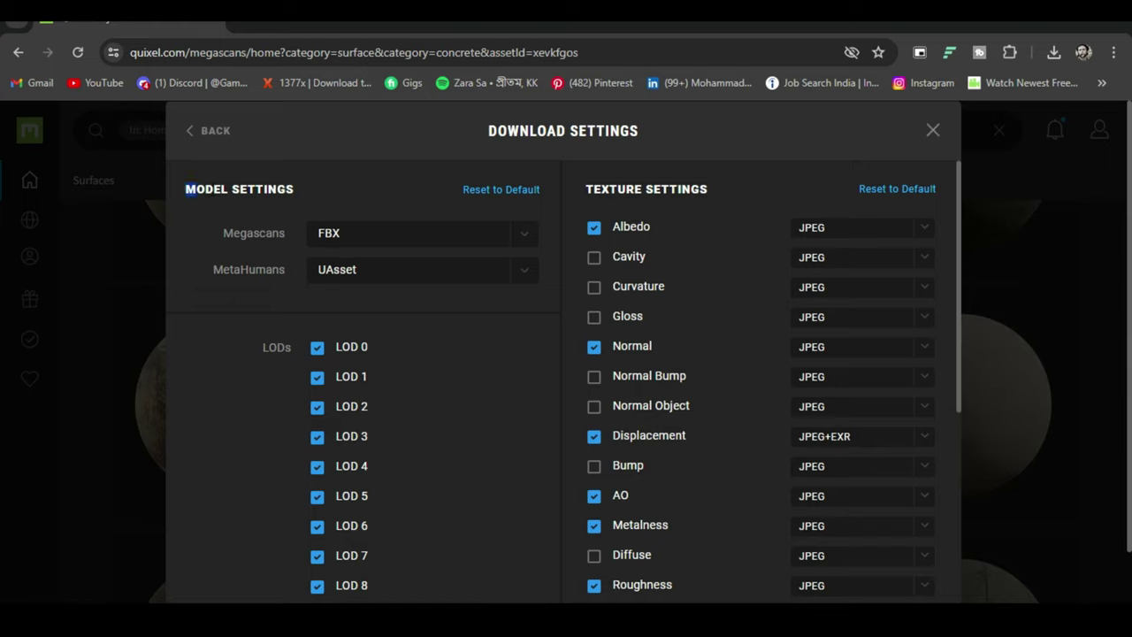
Exclude the AO and Metalness maps in the texture download settings.
drag(185, 189, 311, 195)
click(349, 191)
drag(585, 189, 720, 192)
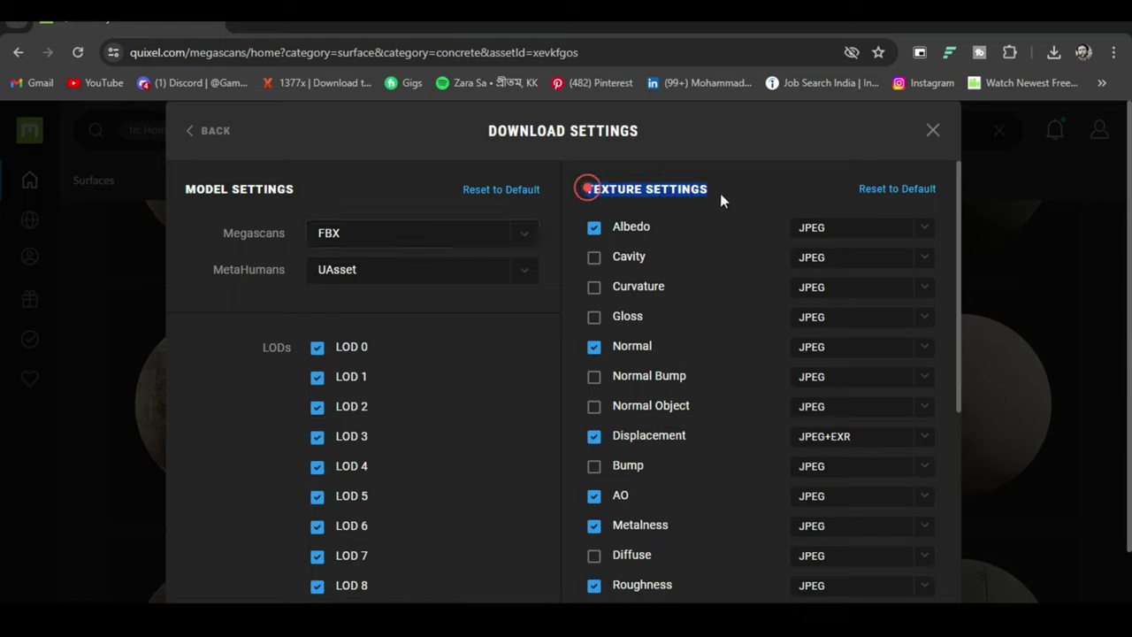
click(745, 197)
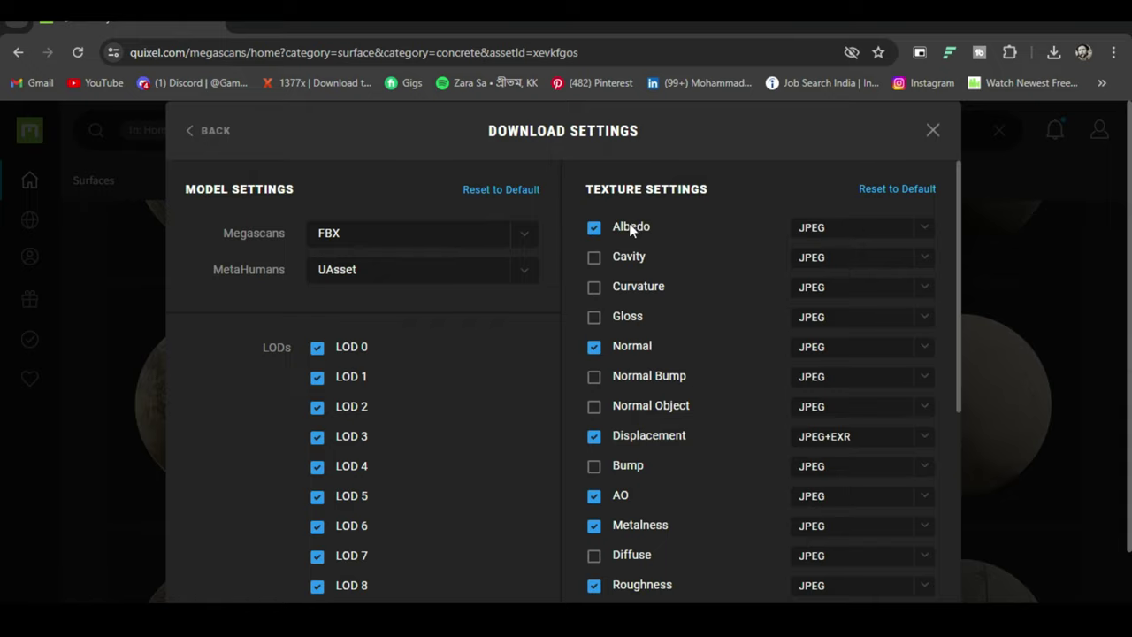
scroll(650, 343, down, 1)
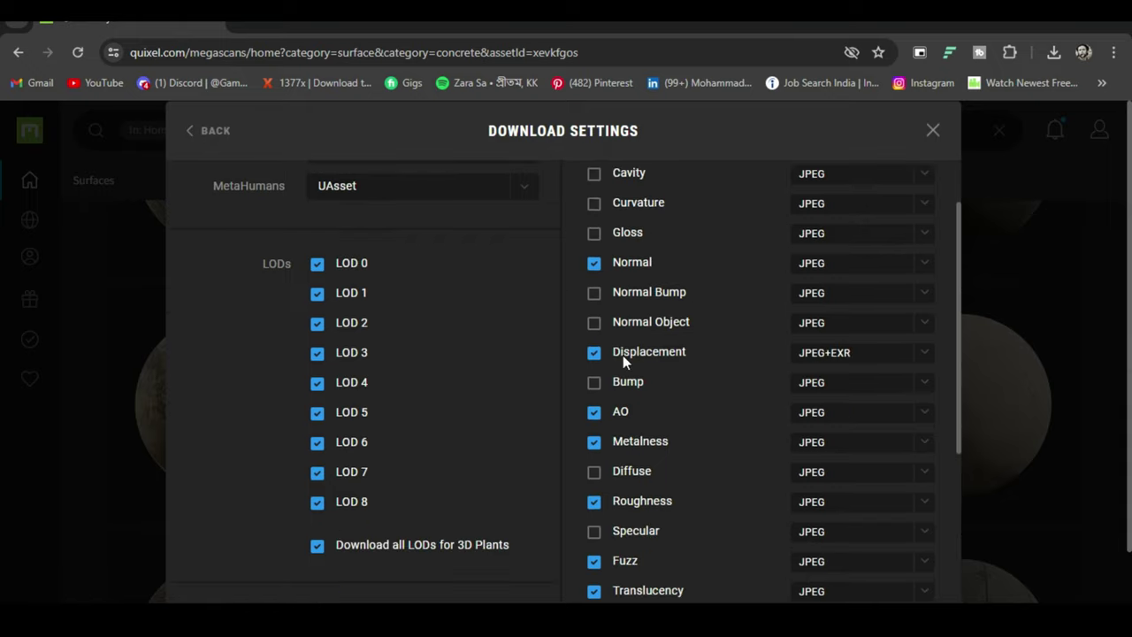
scroll(628, 354, down, 1)
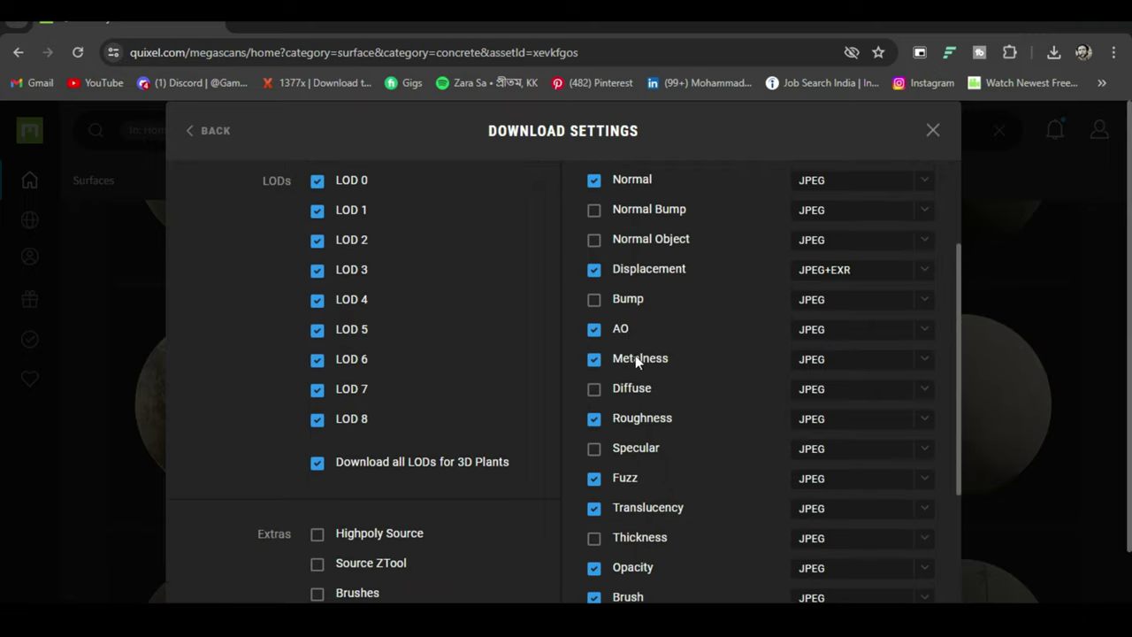
click(594, 330)
click(594, 359)
Untick the Fuzz, Opacity, Brush and Transmission maps, then return to the asset page.
scroll(674, 422, down, 1)
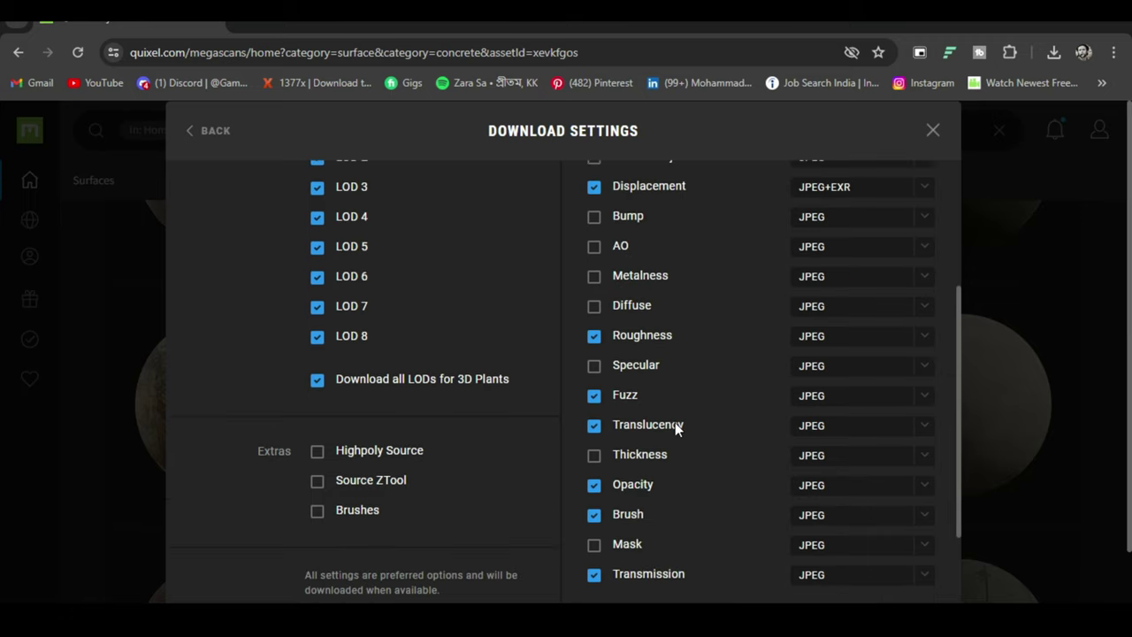
click(595, 395)
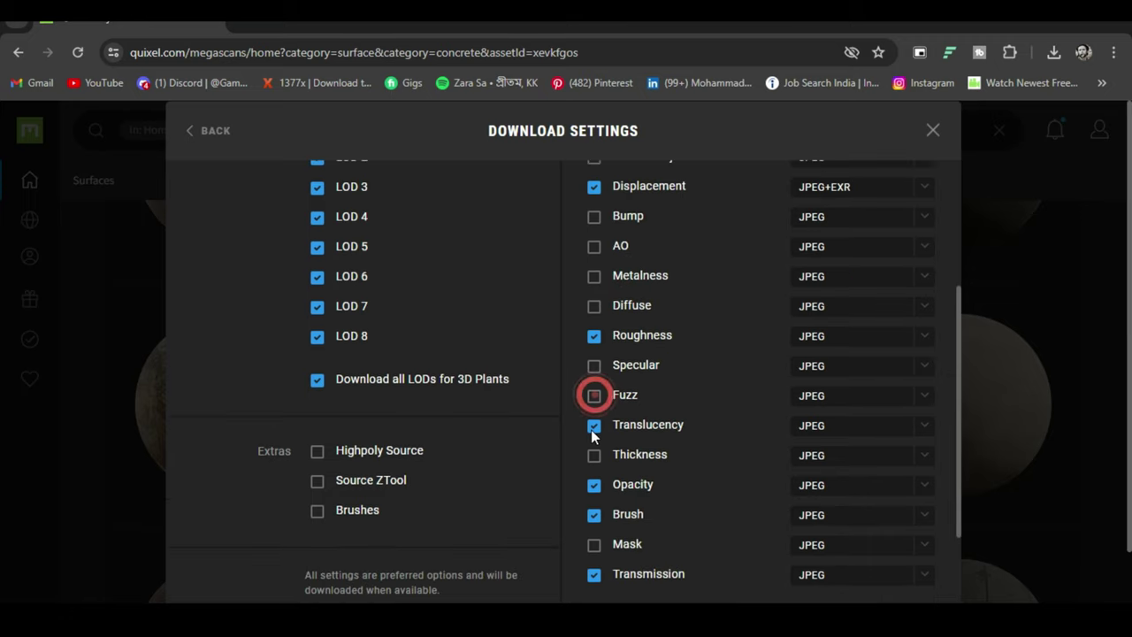
click(593, 485)
click(593, 513)
click(593, 574)
scroll(703, 452, down, 2)
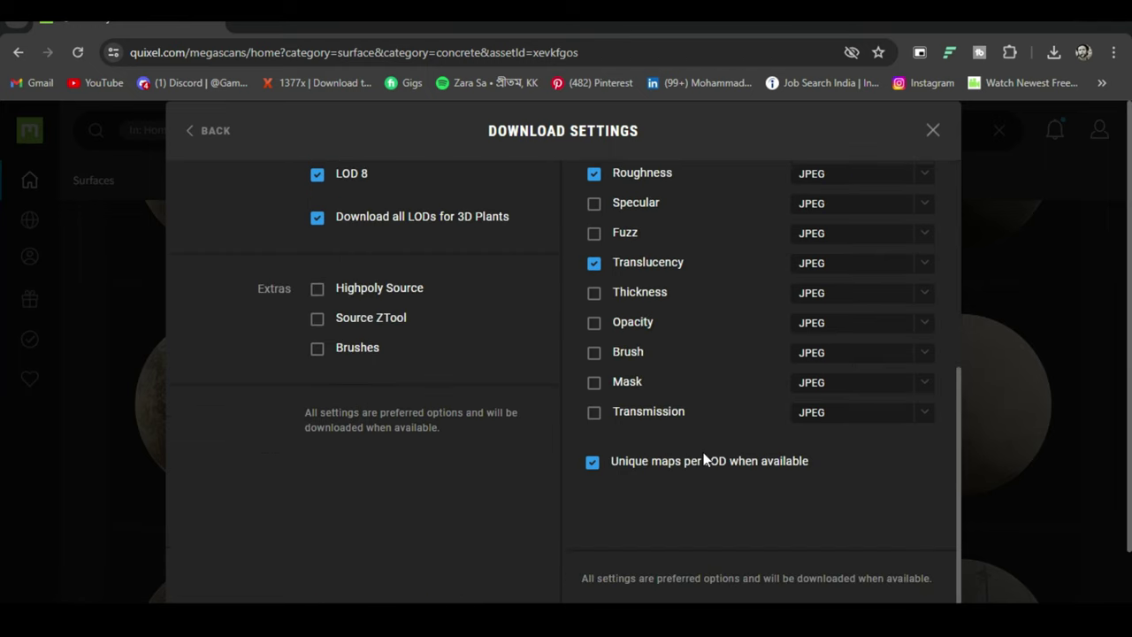
scroll(702, 452, up, 5)
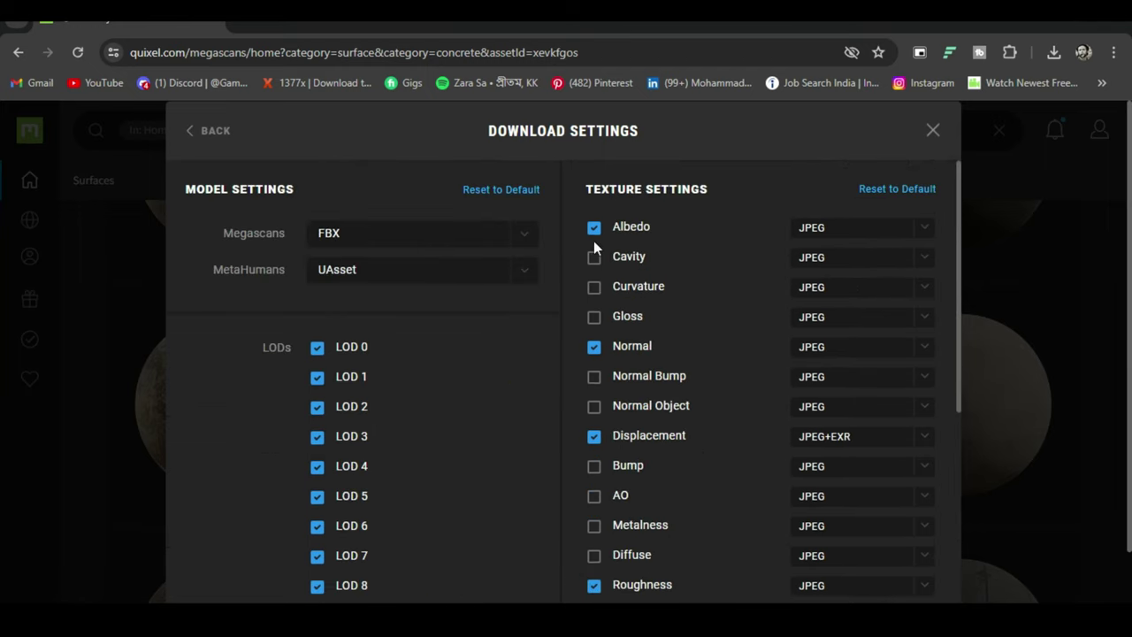
scroll(707, 432, down, 2)
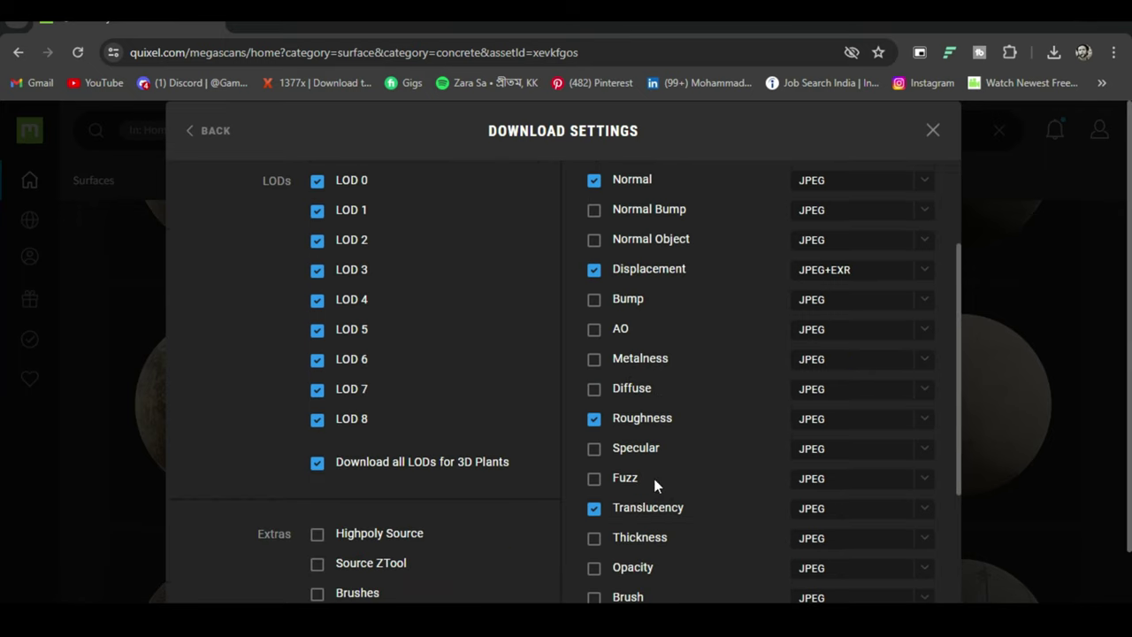
scroll(682, 458, up, 2)
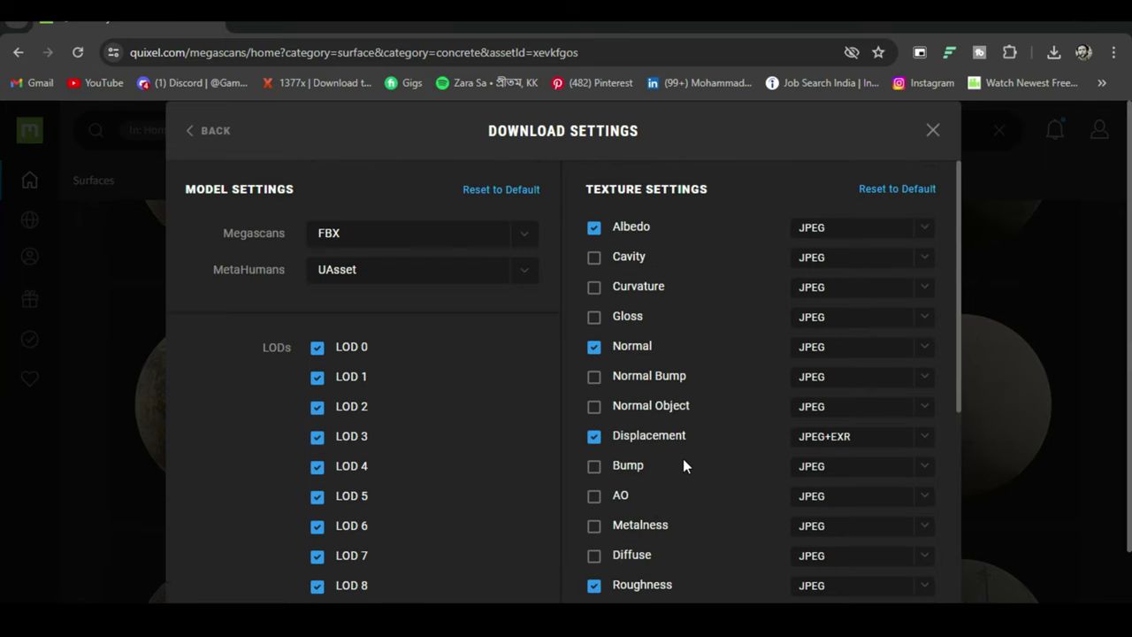
click(207, 130)
scroll(884, 363, down, 2)
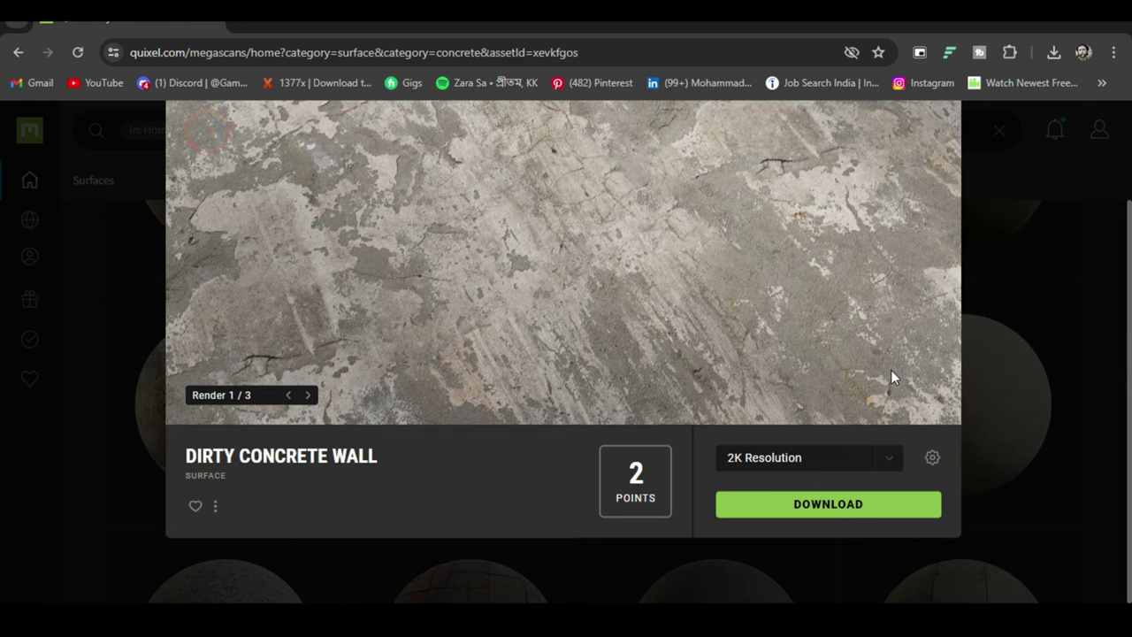
Download the Dirty Concrete Wall surface at 2K and close its preview.
click(840, 503)
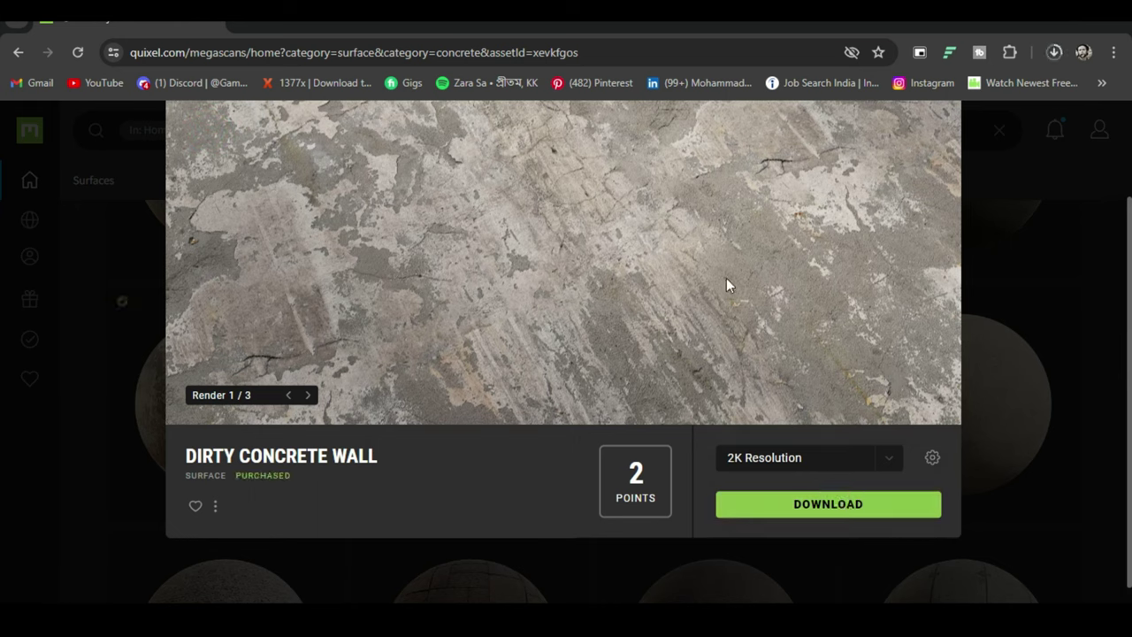
scroll(889, 273, up, 2)
click(926, 134)
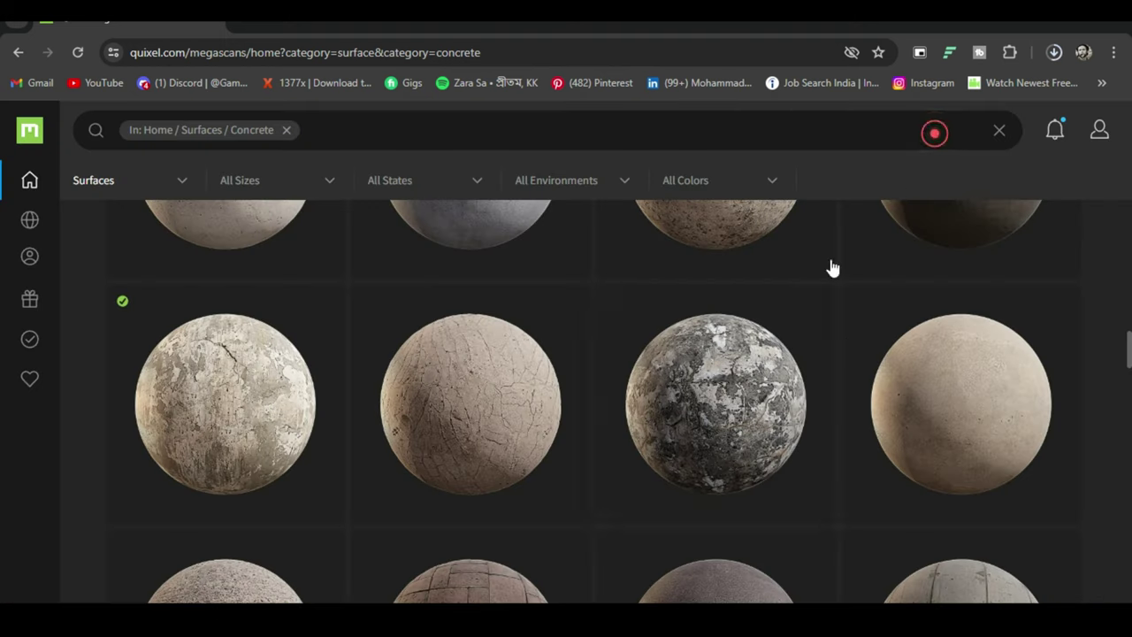
Download the Concrete Floor surface at 2K and return to the concrete surfaces grid.
scroll(720, 374, down, 2)
scroll(720, 374, down, 1)
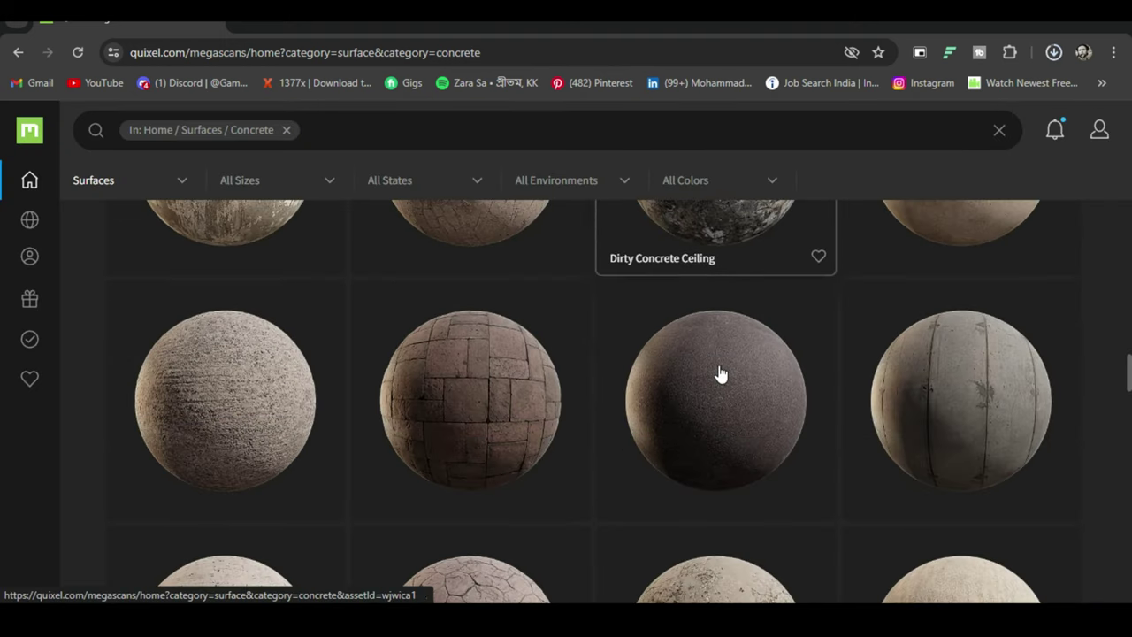
scroll(720, 374, down, 2)
scroll(720, 374, down, 1)
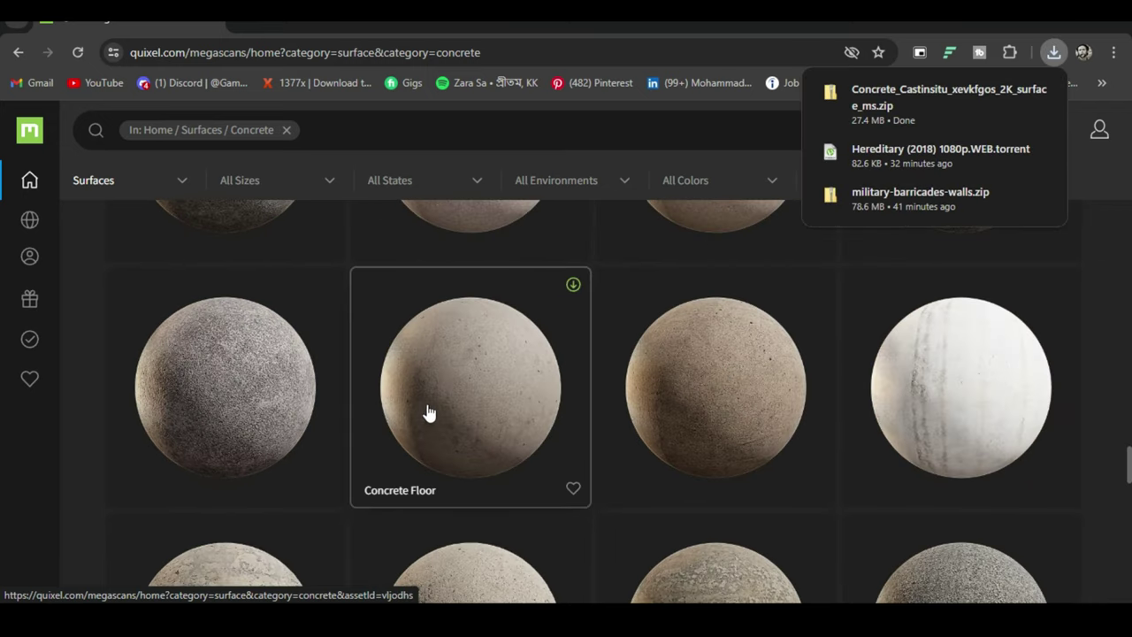
click(430, 409)
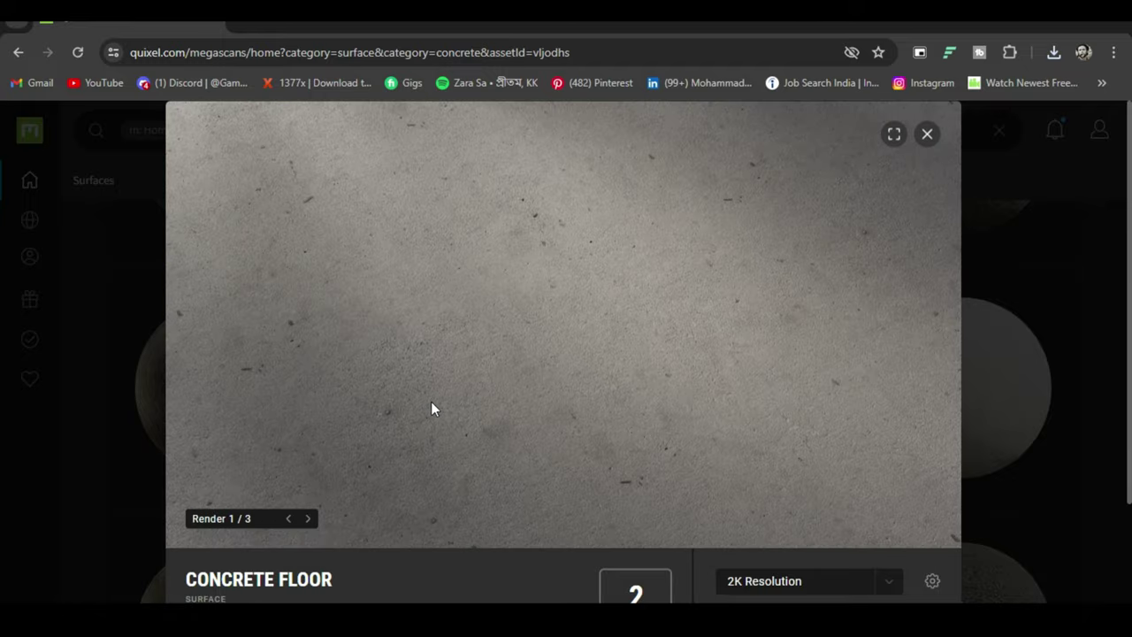
scroll(430, 401, down, 2)
click(875, 504)
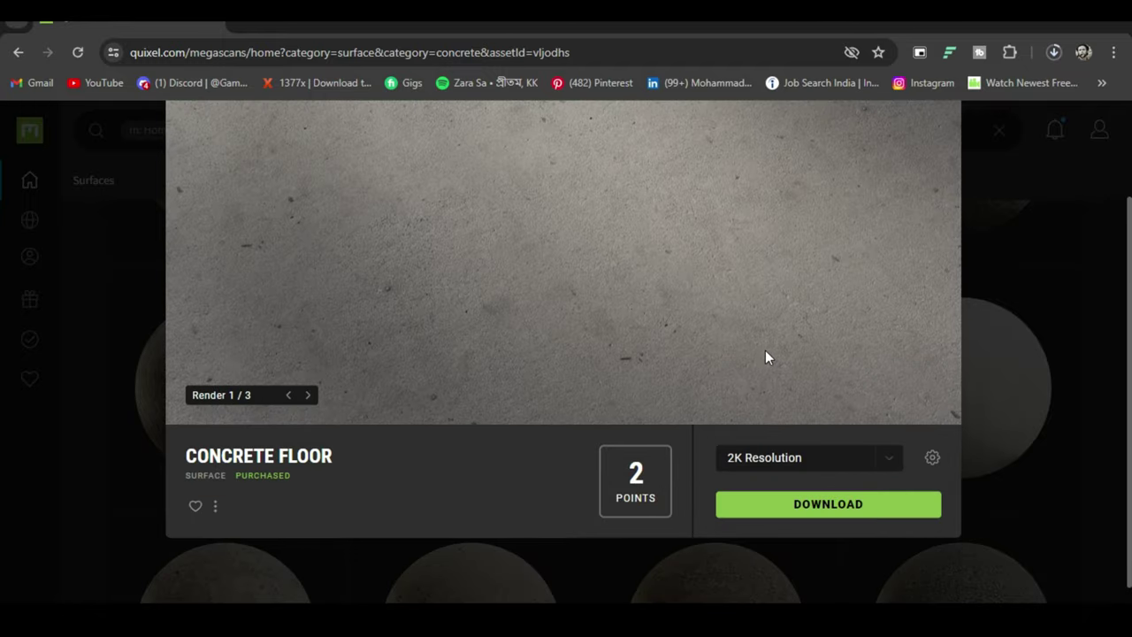
scroll(831, 315, up, 2)
click(926, 145)
scroll(715, 372, up, 2)
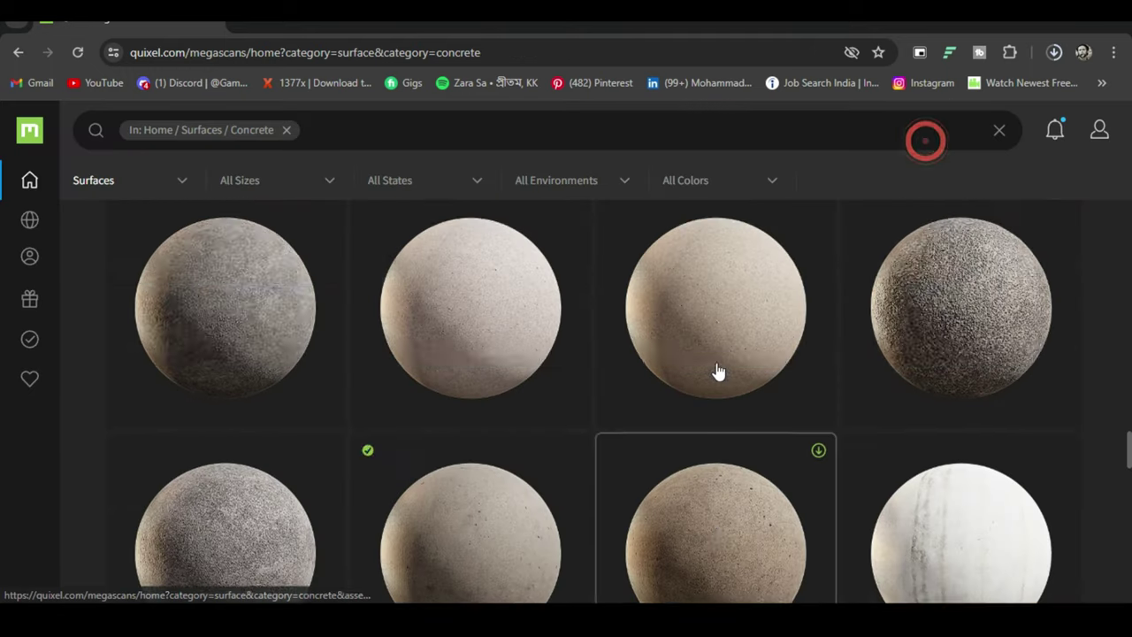
scroll(715, 371, up, 3)
scroll(718, 372, up, 3)
scroll(718, 371, up, 3)
scroll(716, 371, up, 1)
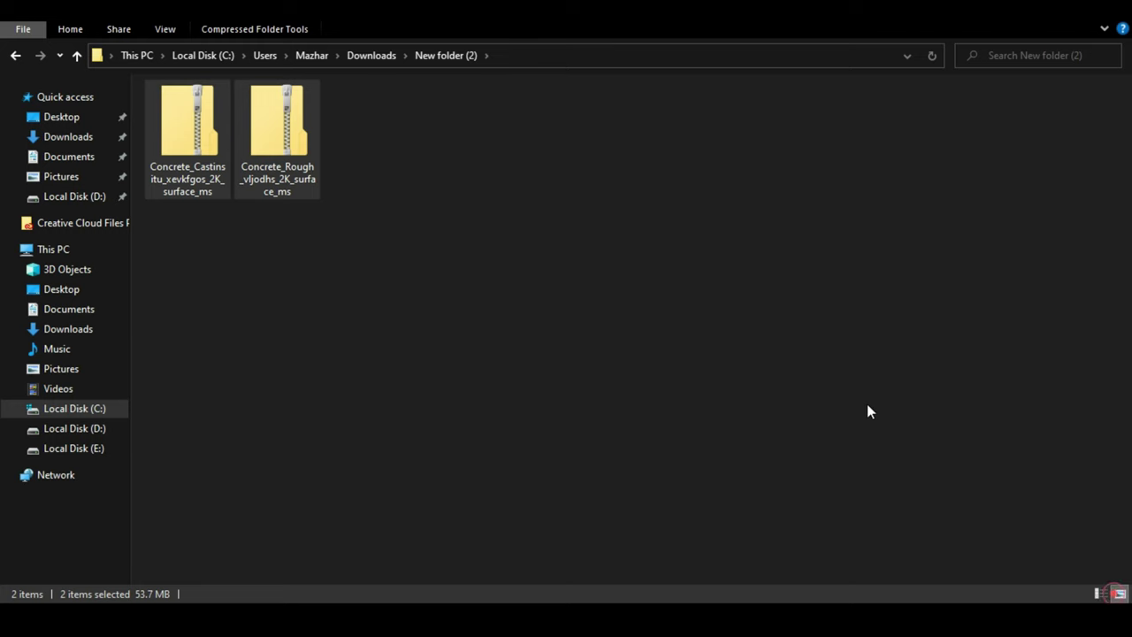
Extract the Concrete_Rough and Concrete_Castinsitu zip archives into their own folders.
click(867, 403)
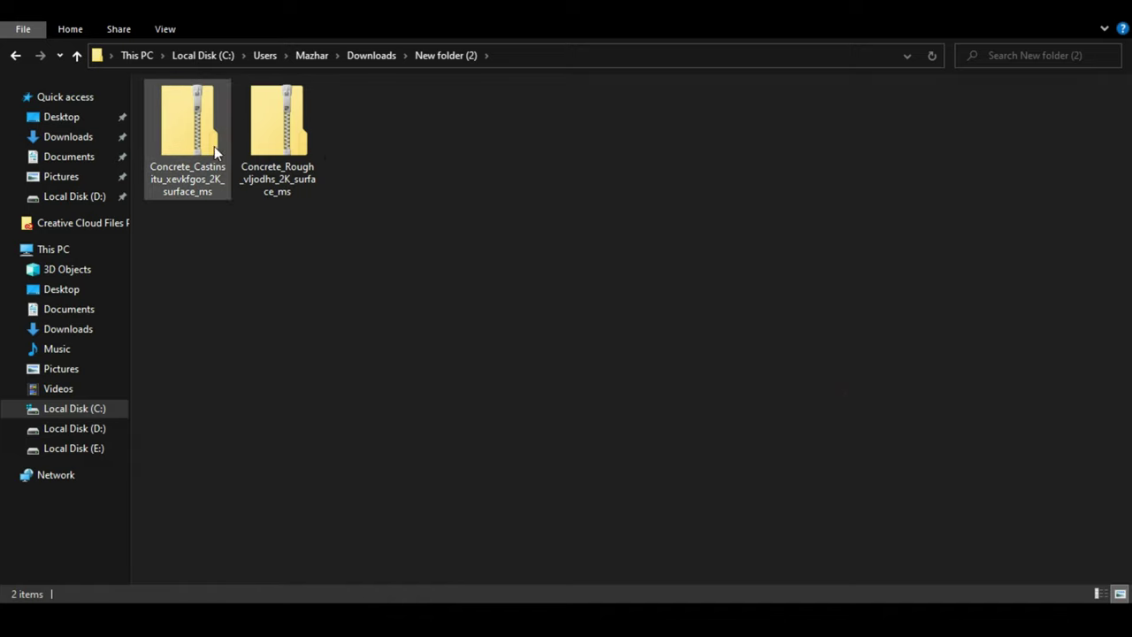
click(283, 164)
right_click(292, 157)
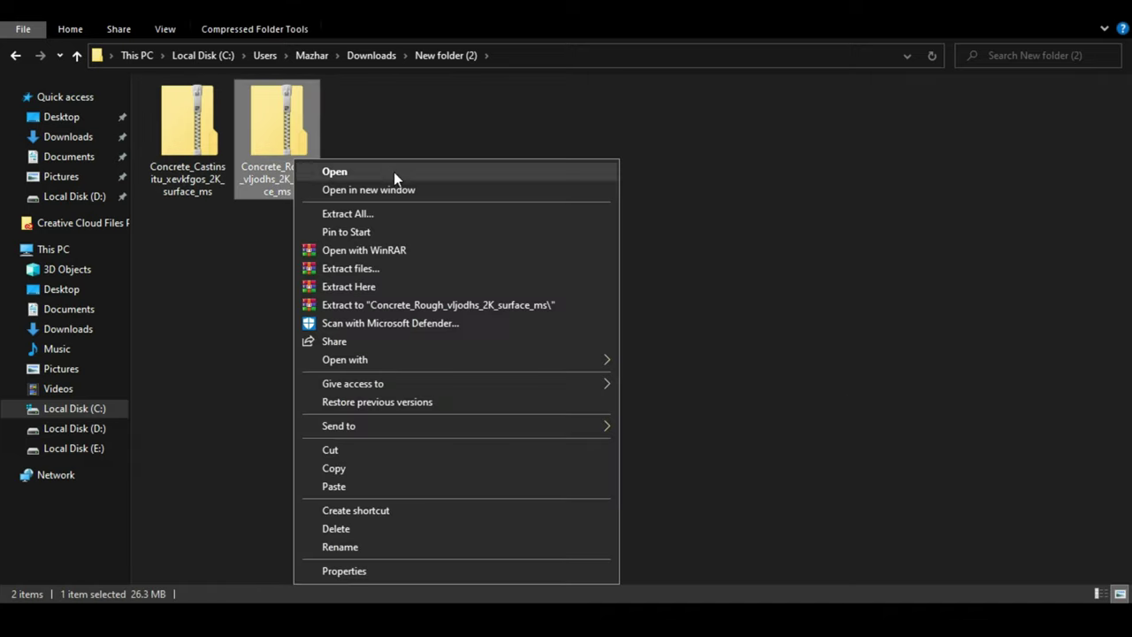
click(485, 304)
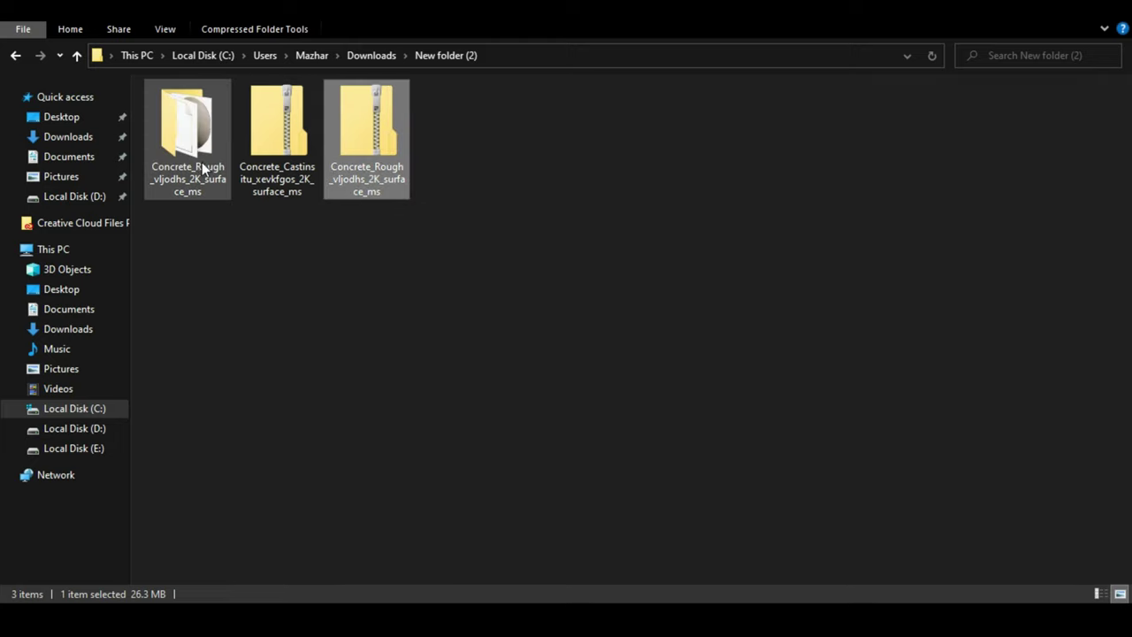
click(283, 164)
right_click(281, 163)
click(465, 302)
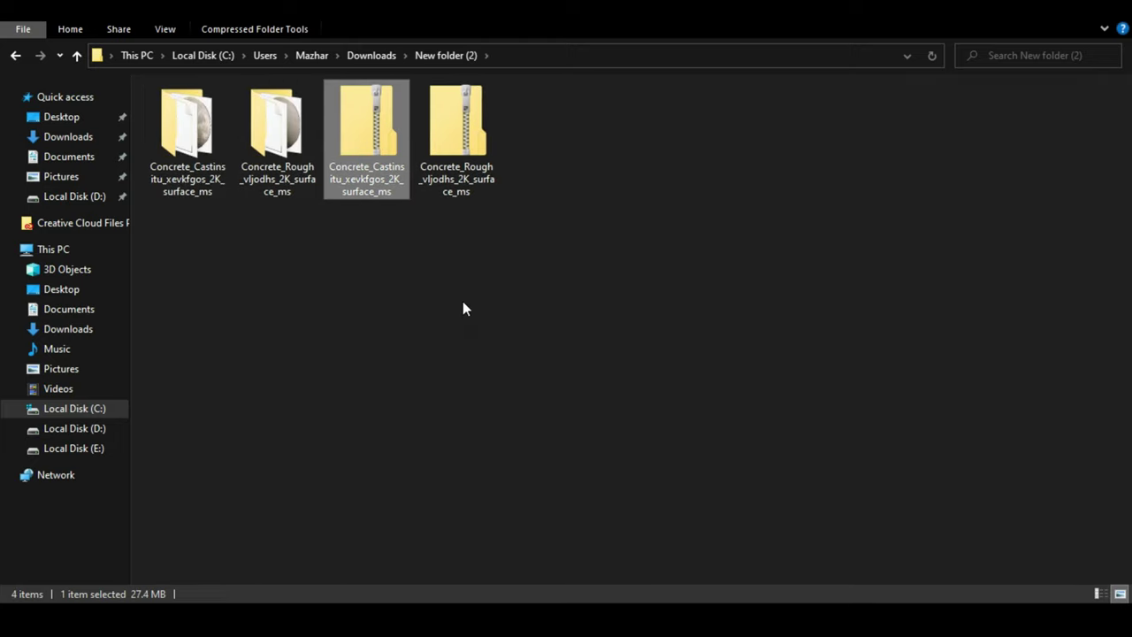
click(463, 302)
Open the extracted Concrete_Castinsitu folder and preview its Albedo texture.
click(204, 151)
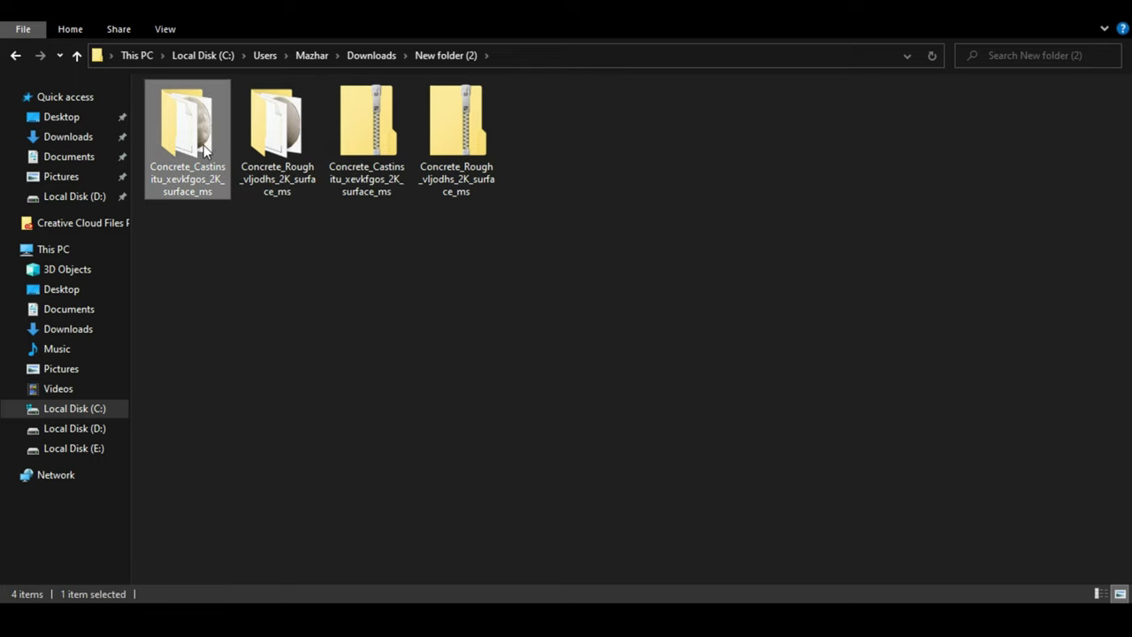
double_click(204, 151)
click(383, 152)
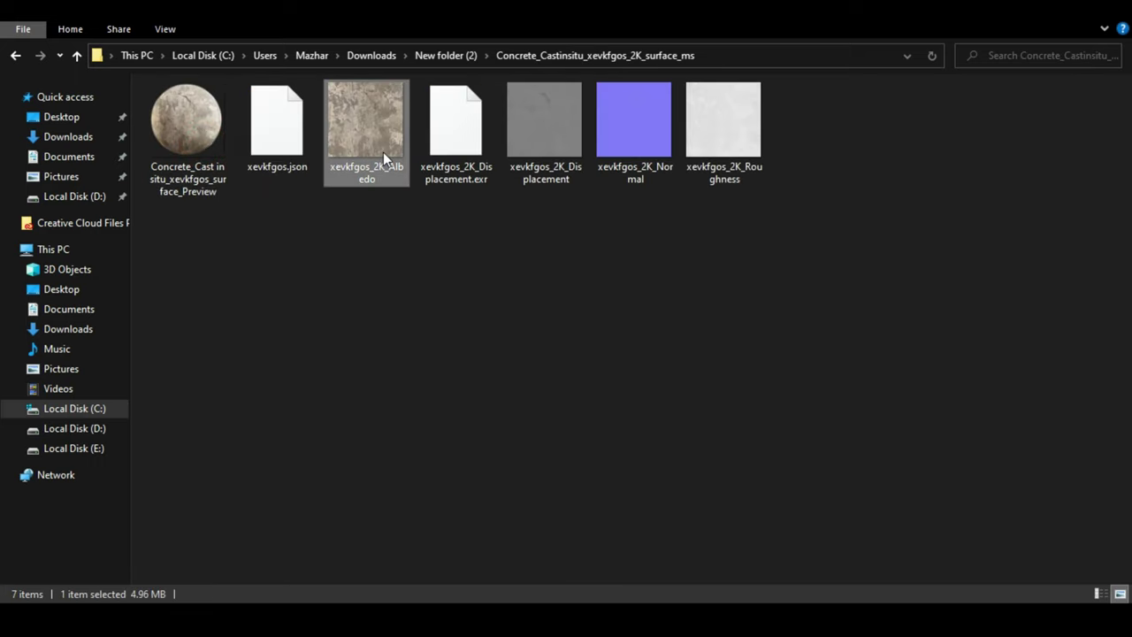
double_click(385, 152)
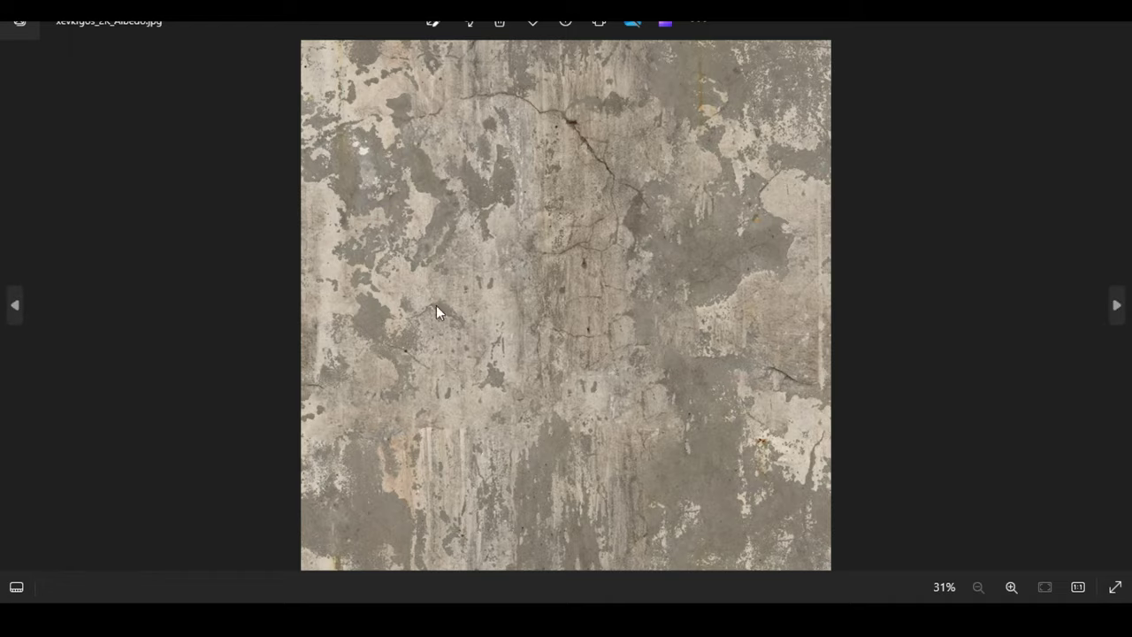
scroll(646, 194, up, 3)
scroll(642, 199, up, 2)
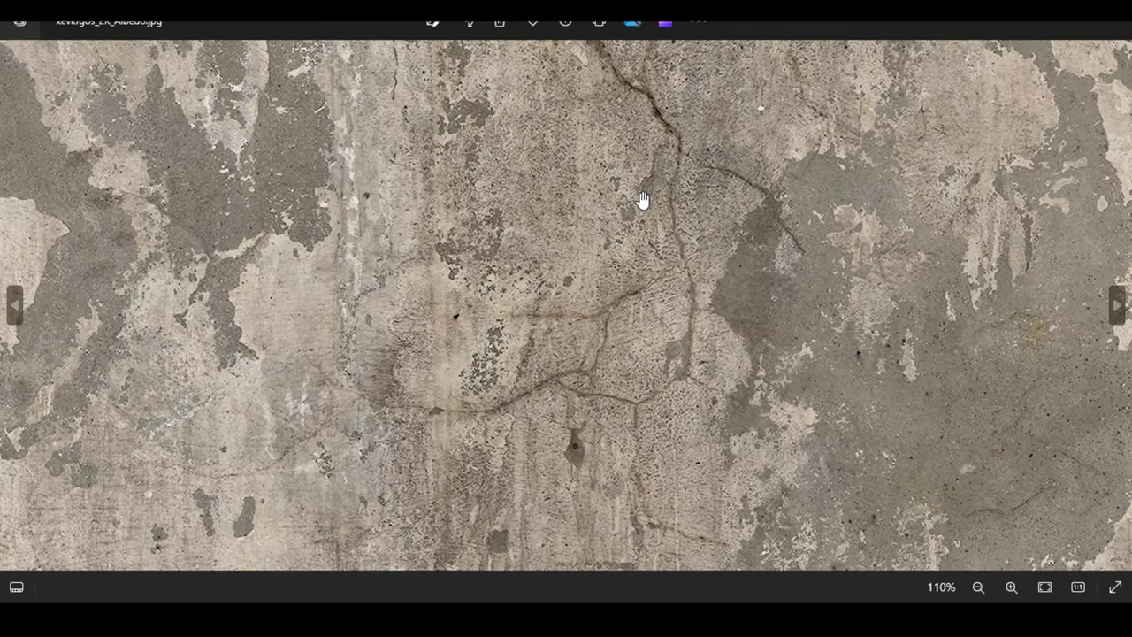
scroll(642, 200, down, 3)
scroll(642, 200, down, 2)
Close the image viewer and select the Albedo, Displacement, Normal and Roughness maps together.
click(1112, 22)
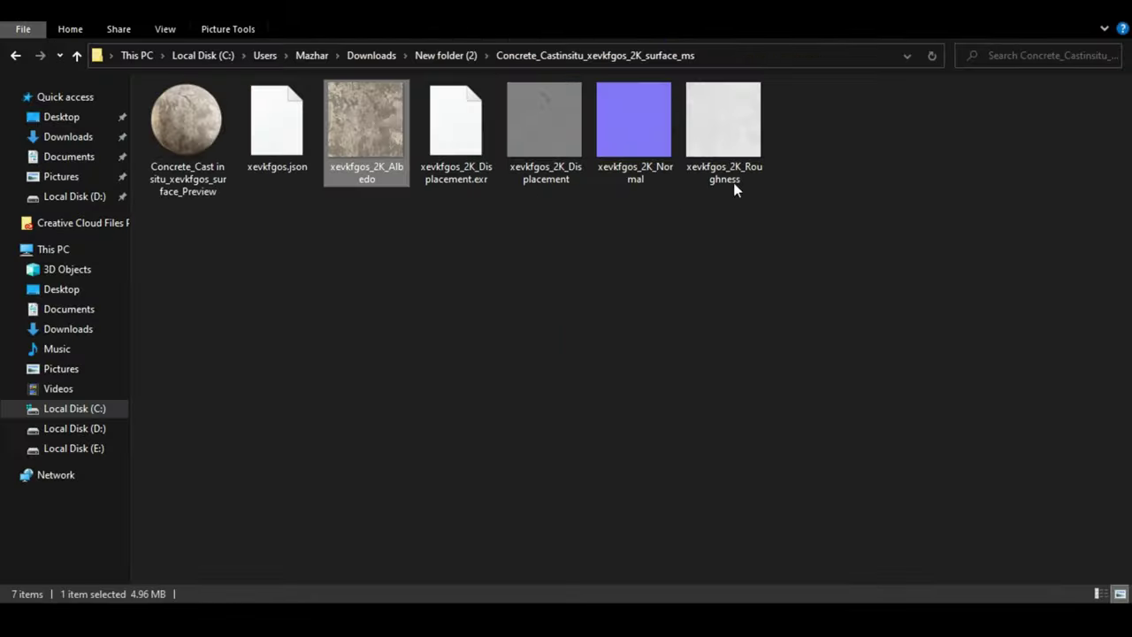
ctrl+click(535, 173)
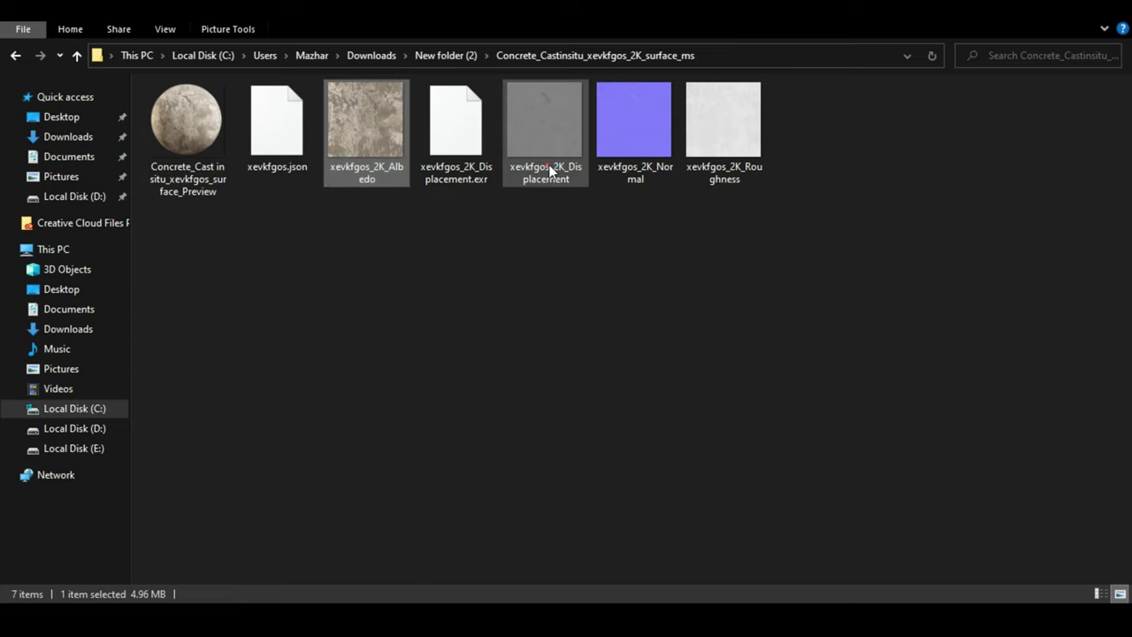
ctrl+click(633, 166)
ctrl+click(746, 156)
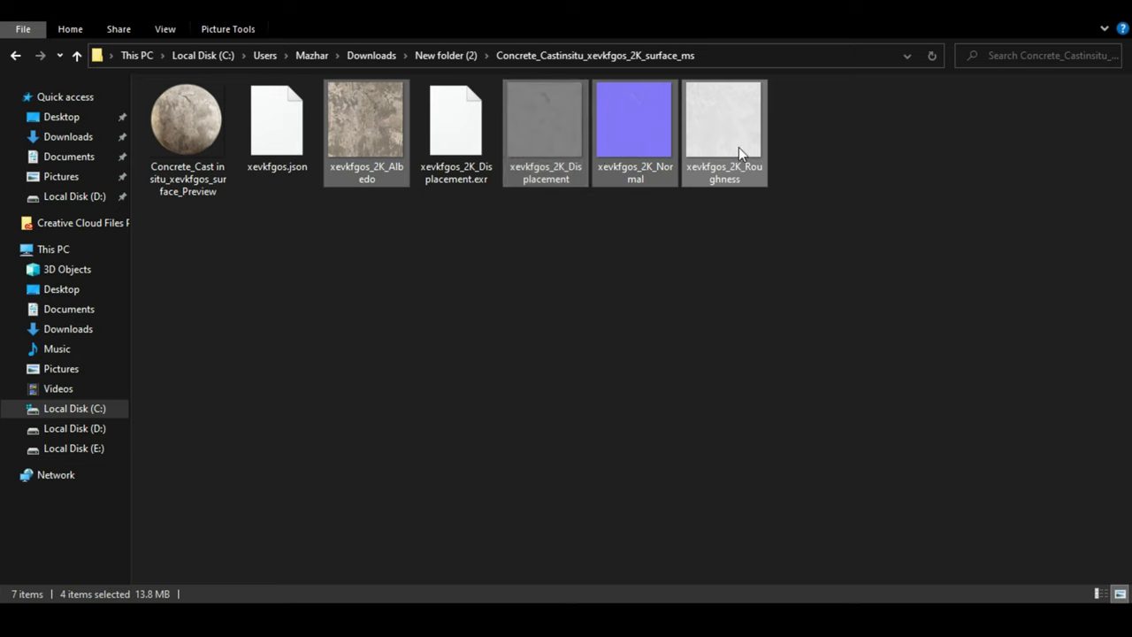
Drag the four selected concrete maps from File Explorer into Painter.
drag(739, 147, 633, 610)
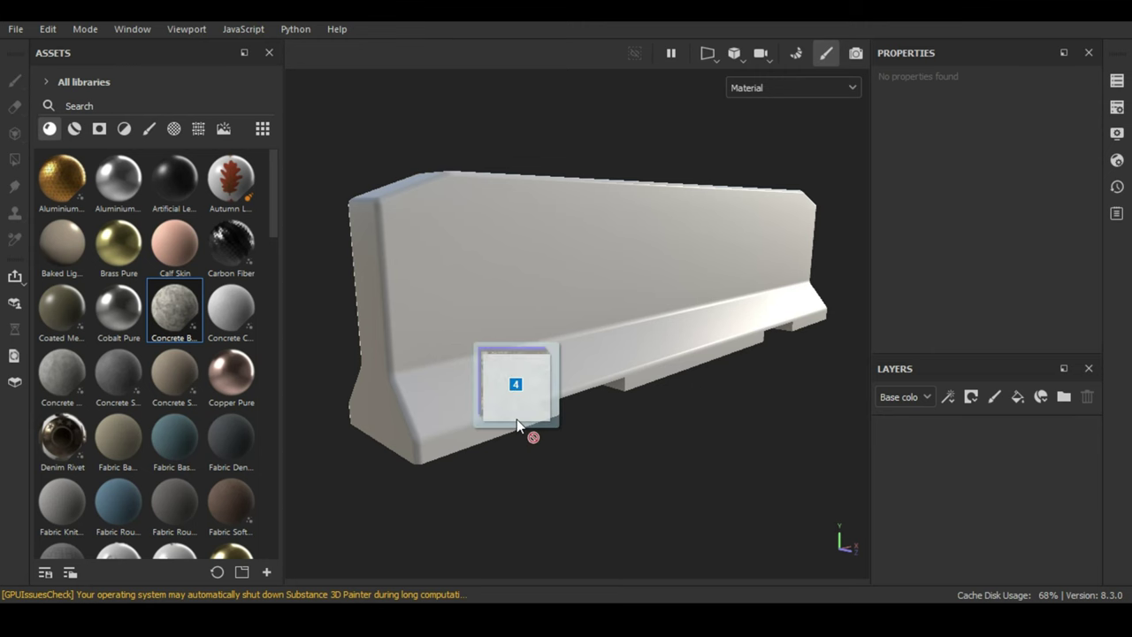
drag(633, 610, 518, 425)
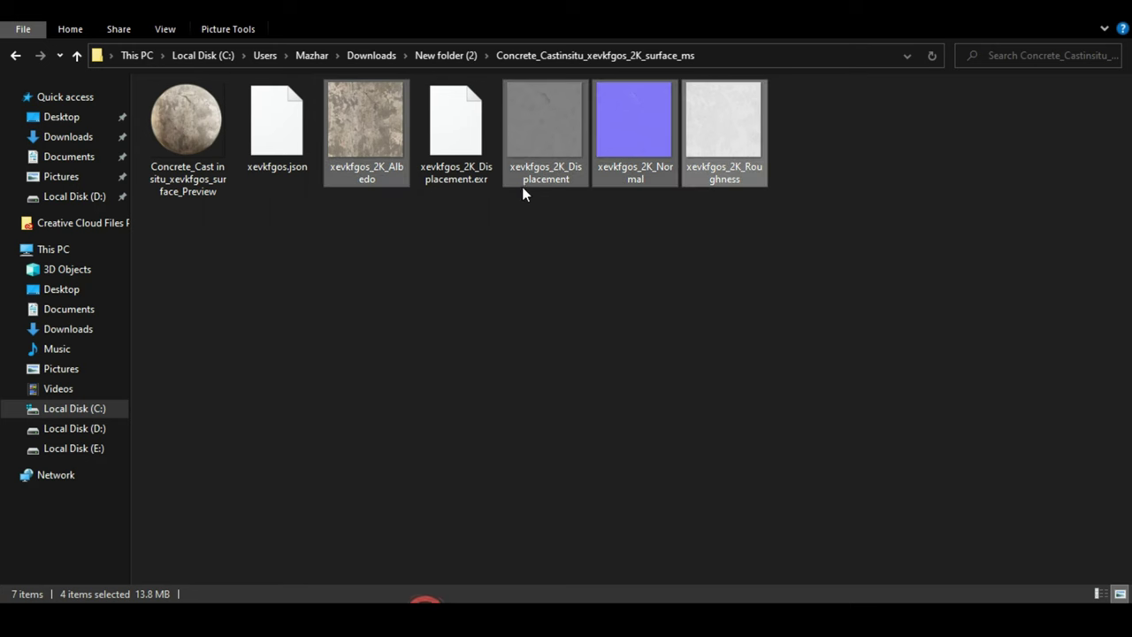
mouse_move(548, 164)
mouse_down()
mouse_move(633, 575)
mouse_move(218, 284)
mouse_up()
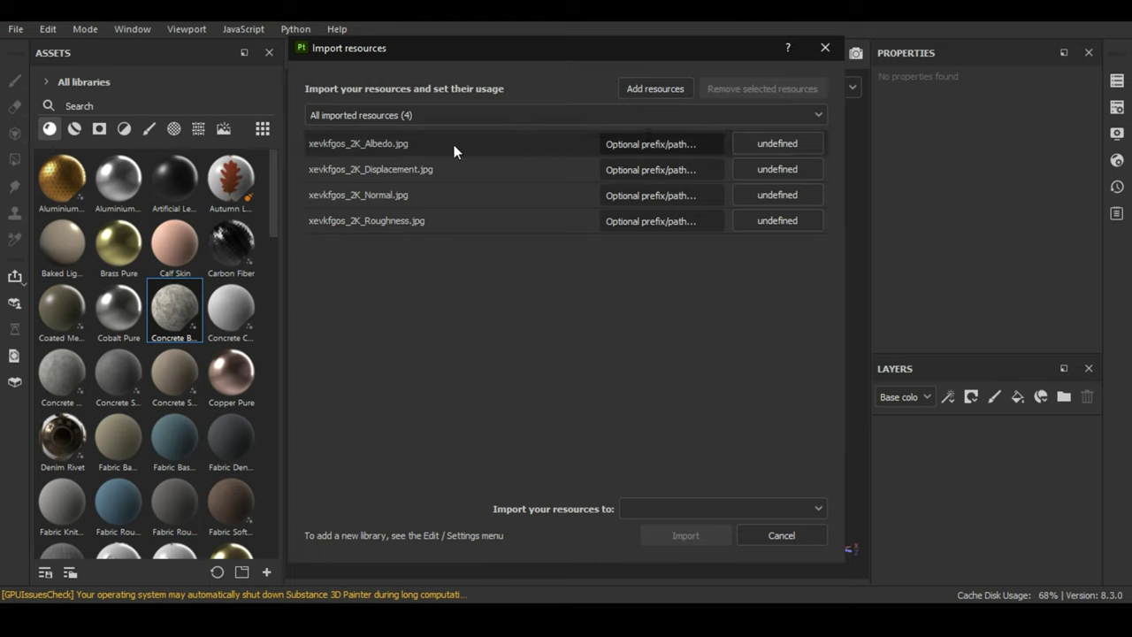
Set the usage of the Albedo, Displacement, Normal and Roughness maps to texture.
click(795, 144)
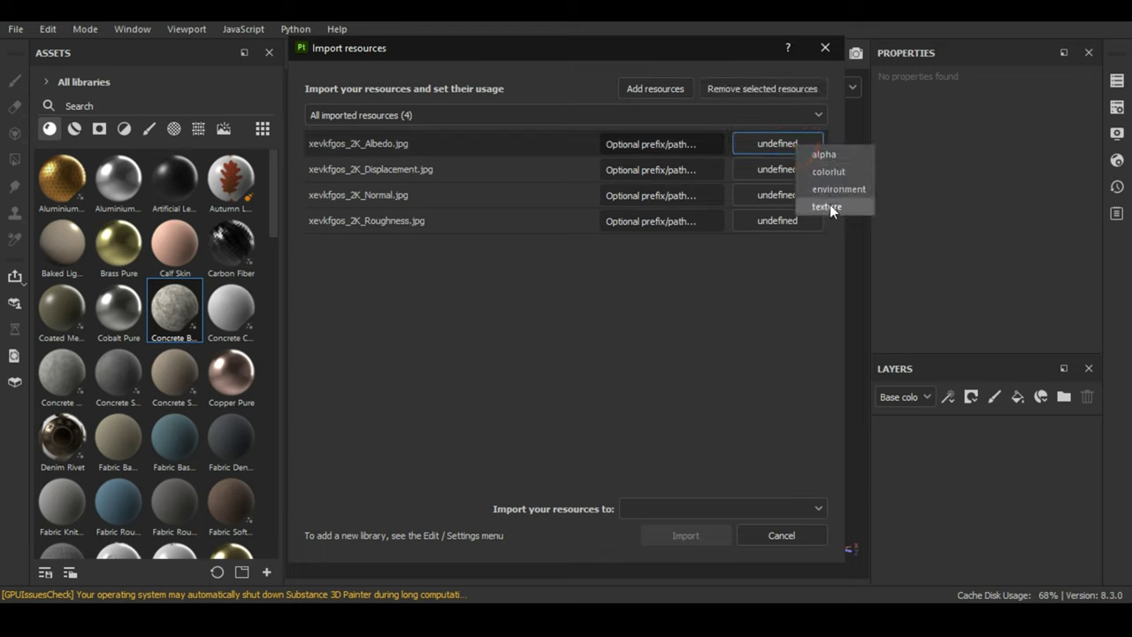
click(831, 206)
click(799, 170)
click(826, 233)
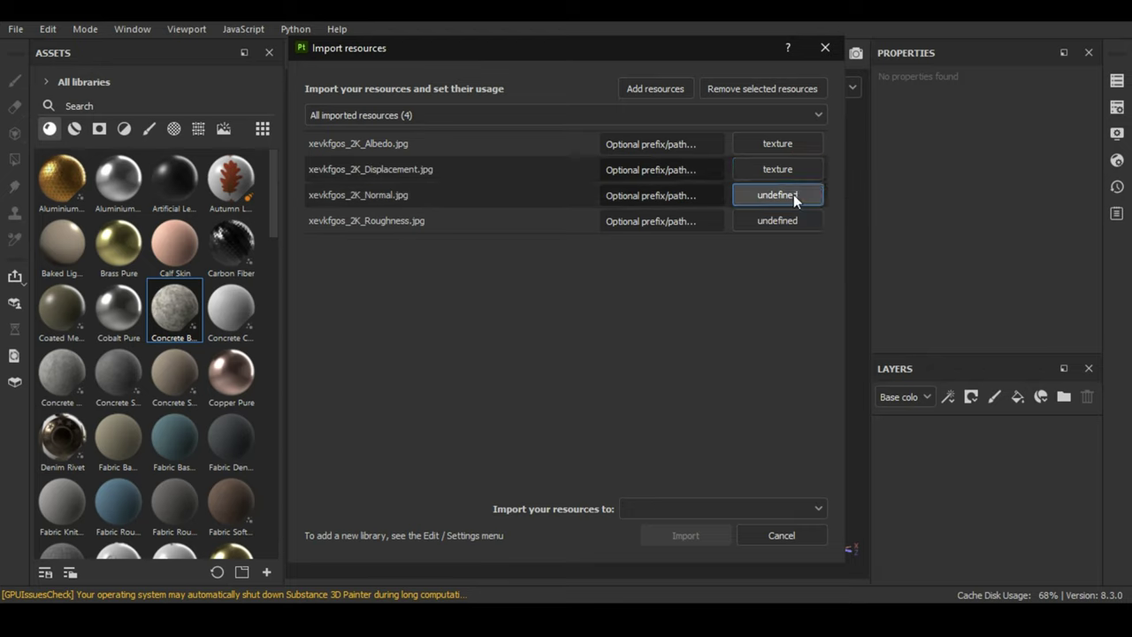
click(793, 196)
click(833, 254)
click(801, 221)
click(835, 285)
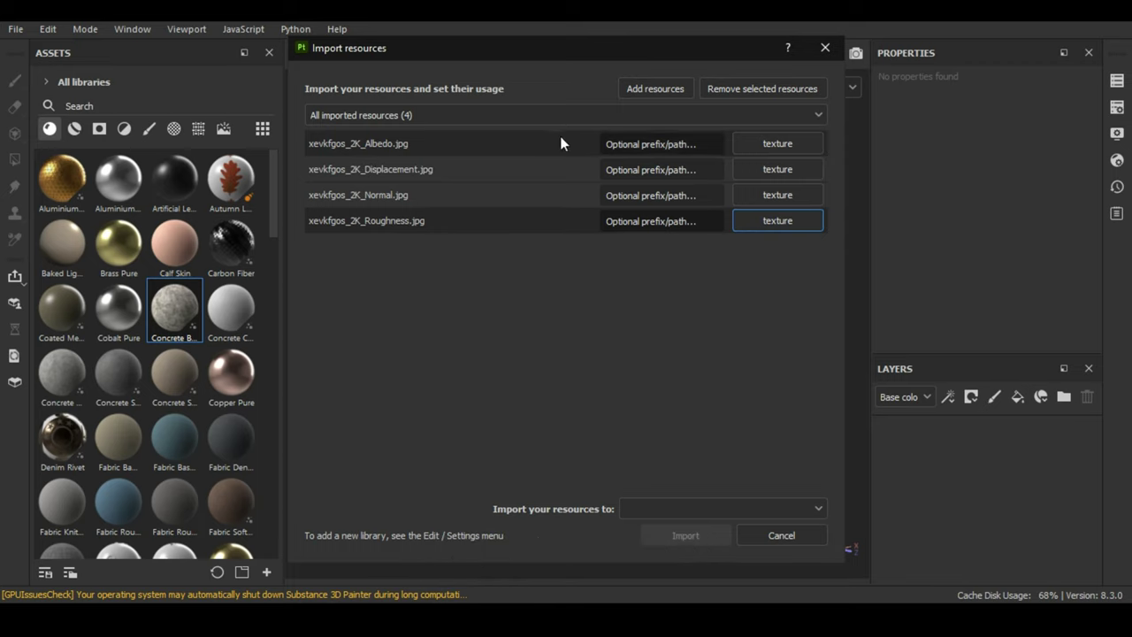
click(798, 141)
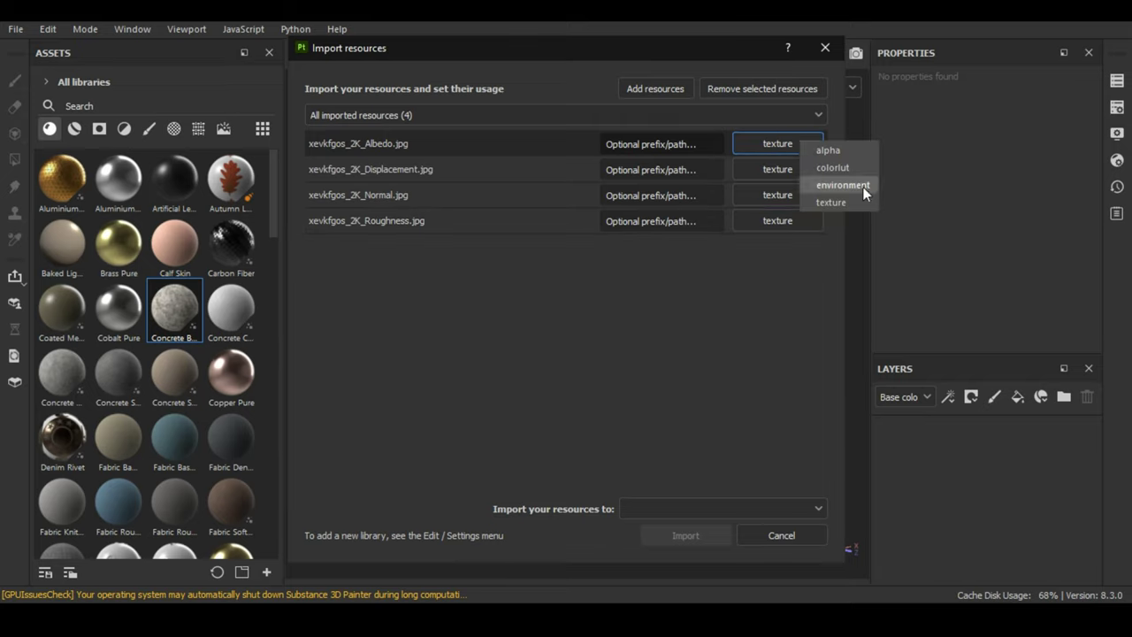
click(794, 246)
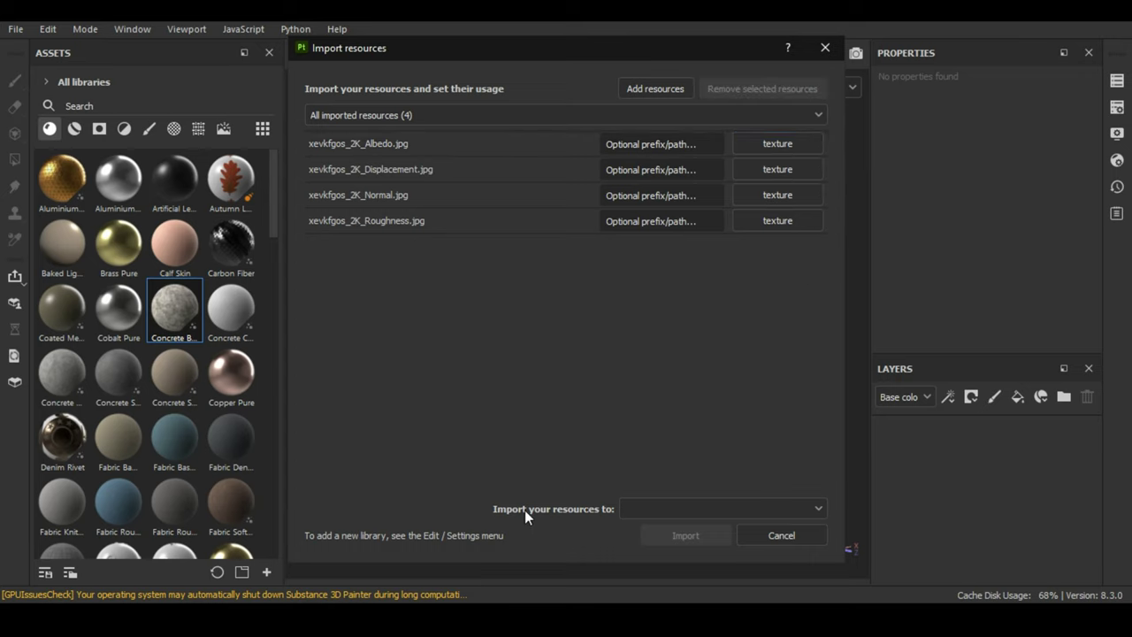
Import the four textures into the current session.
click(730, 507)
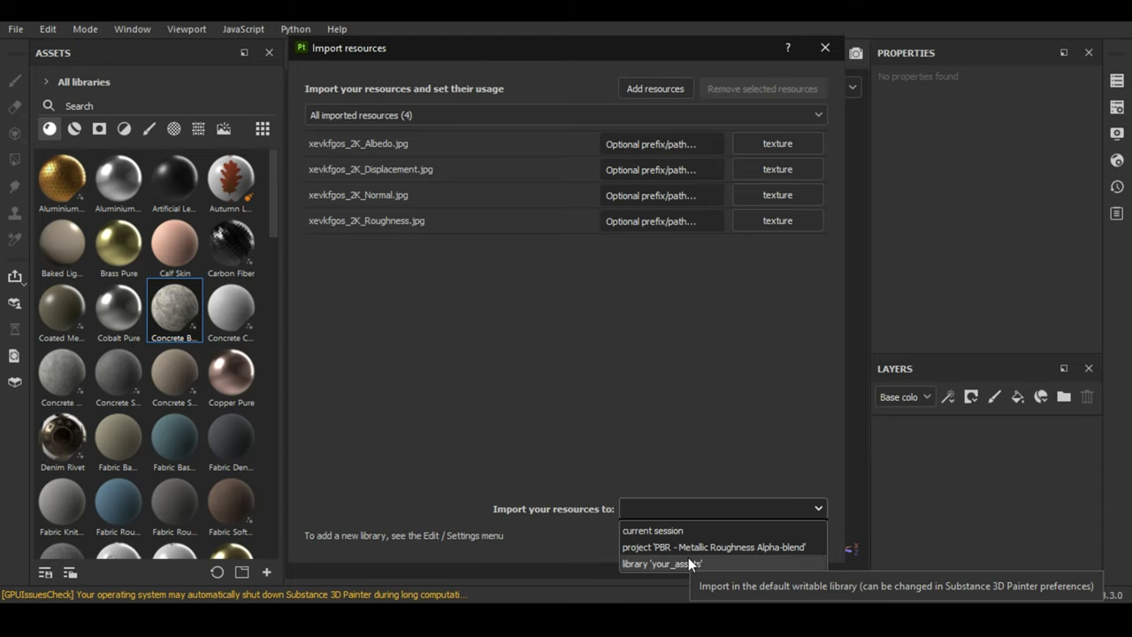
click(628, 530)
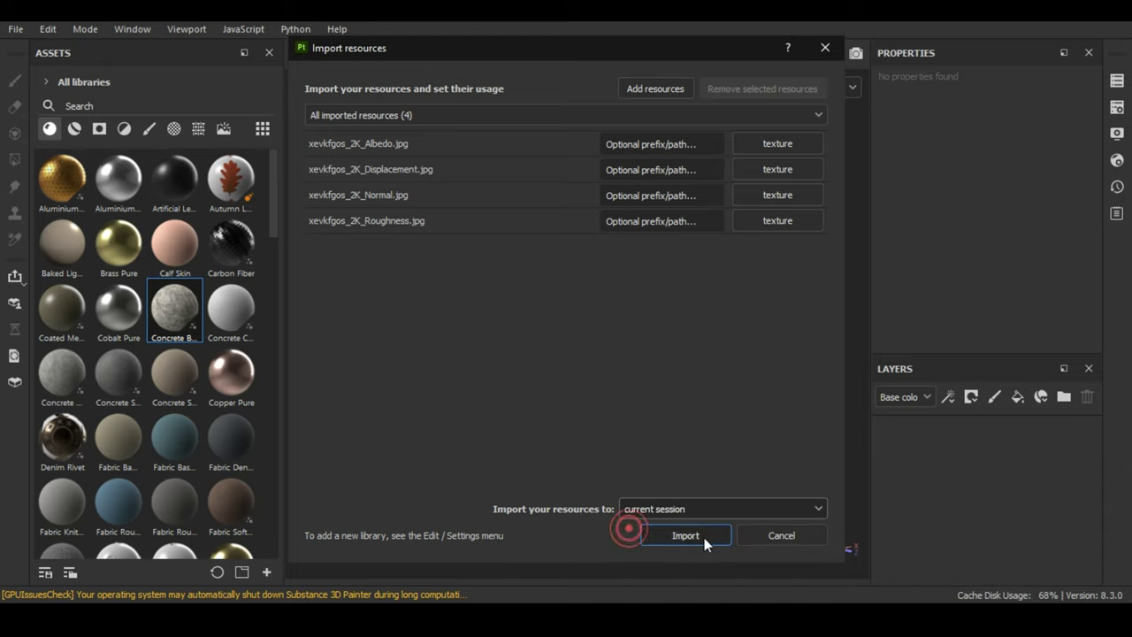
click(695, 535)
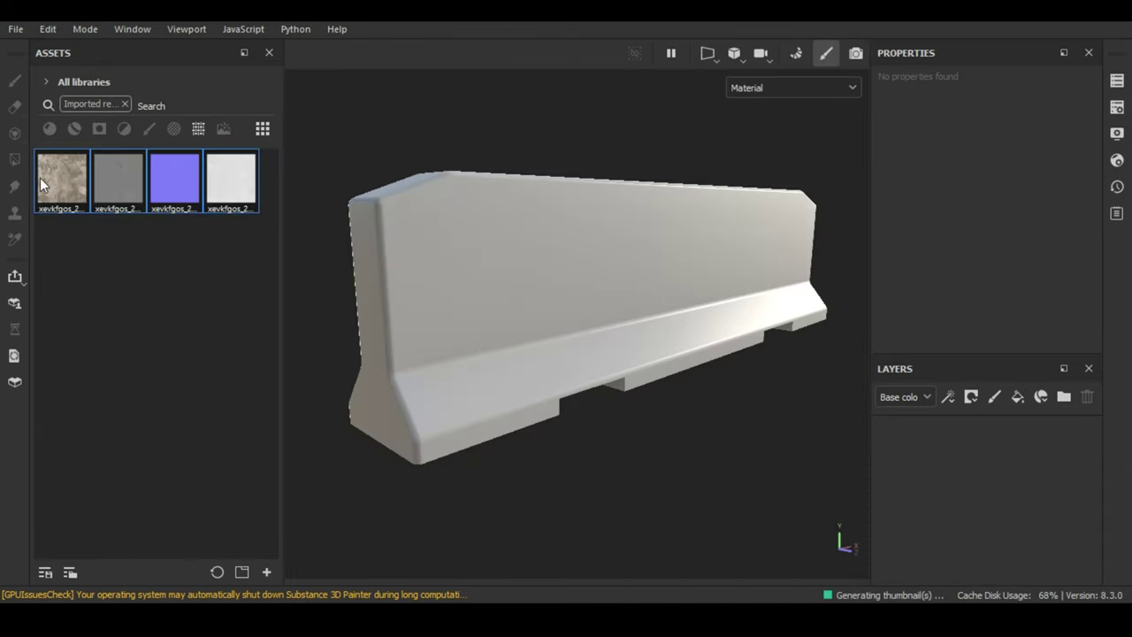
Add a new fill layer to the barrier.
alt+drag(713, 404, 712, 418)
click(713, 418)
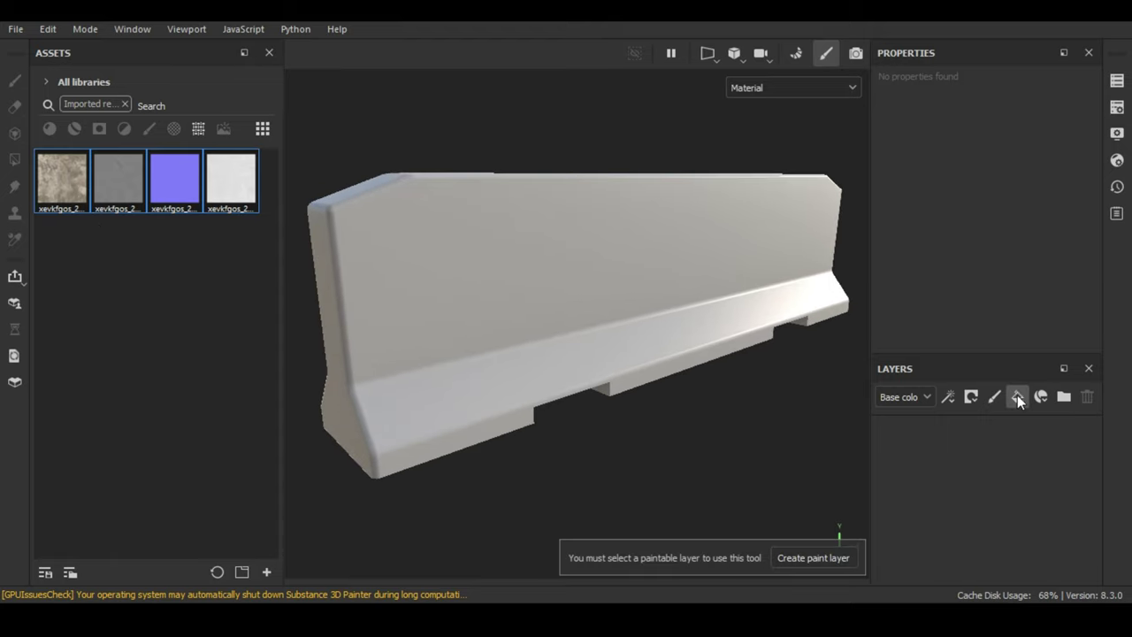
click(1014, 406)
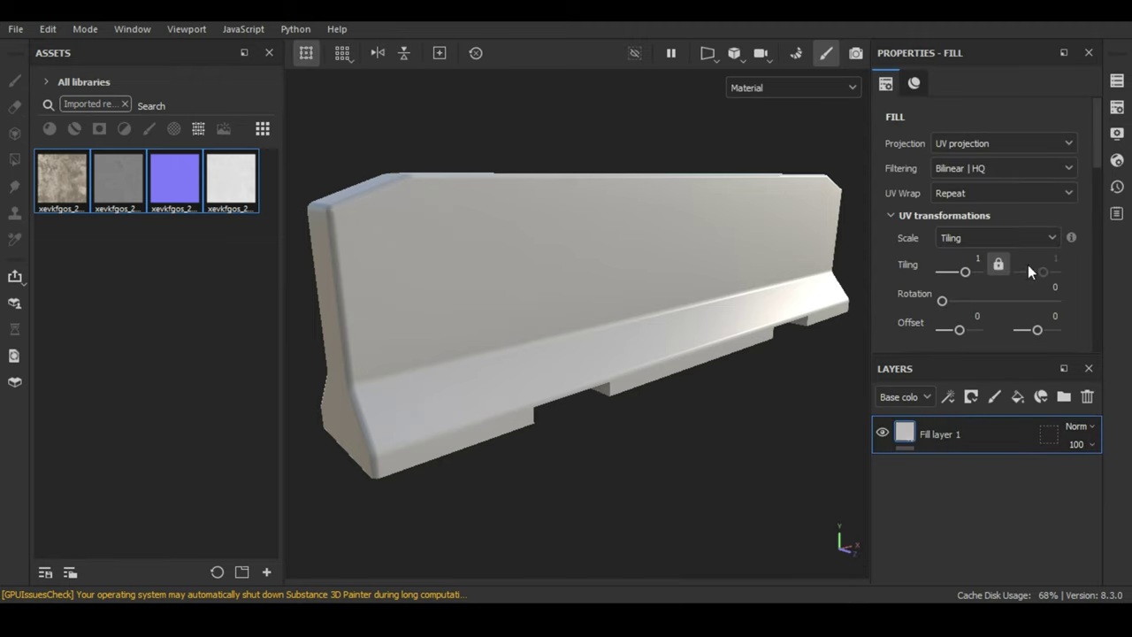
scroll(1028, 264, down, 5)
scroll(1027, 256, up, 3)
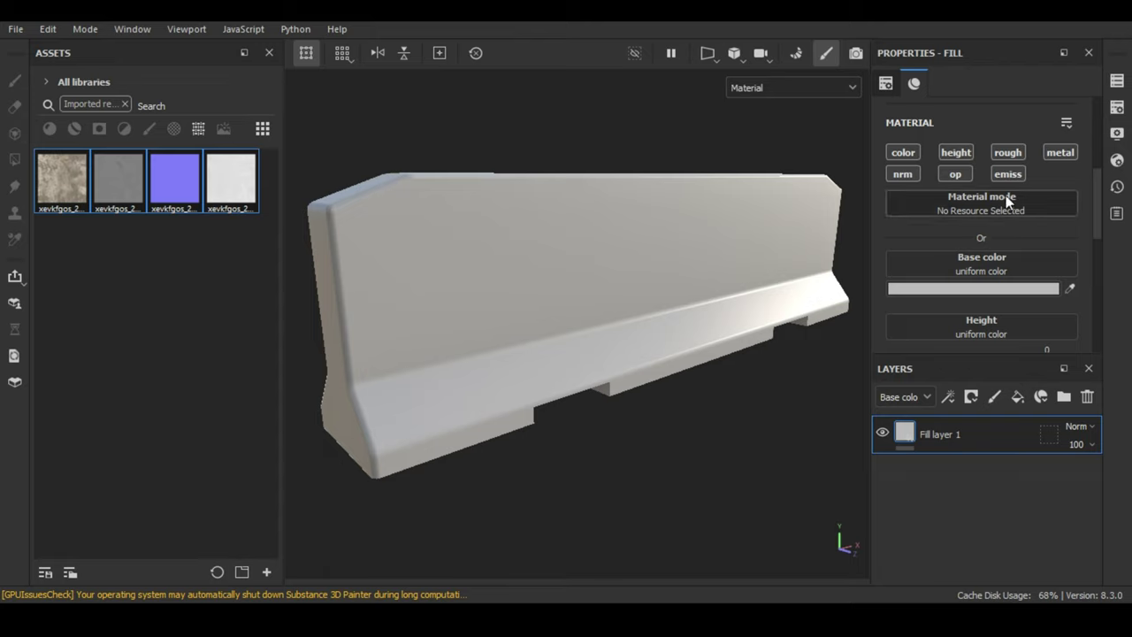
Assign the Albedo, Displacement, Roughness and Normal maps to the Base color, Height, Roughness and Normal slots.
click(55, 195)
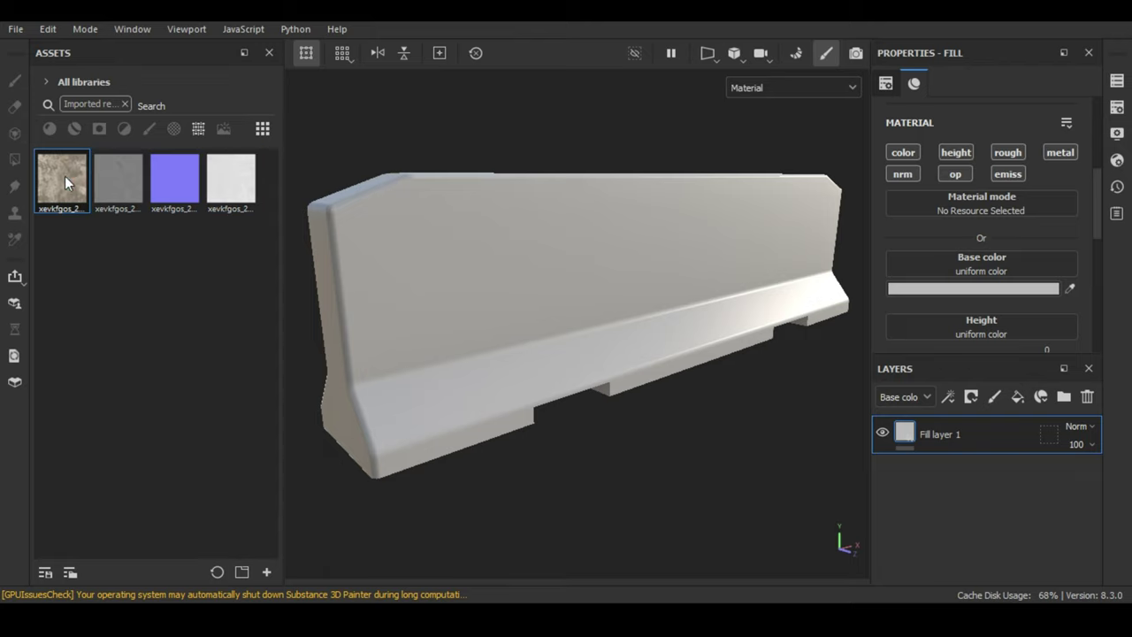
mouse_move(61, 179)
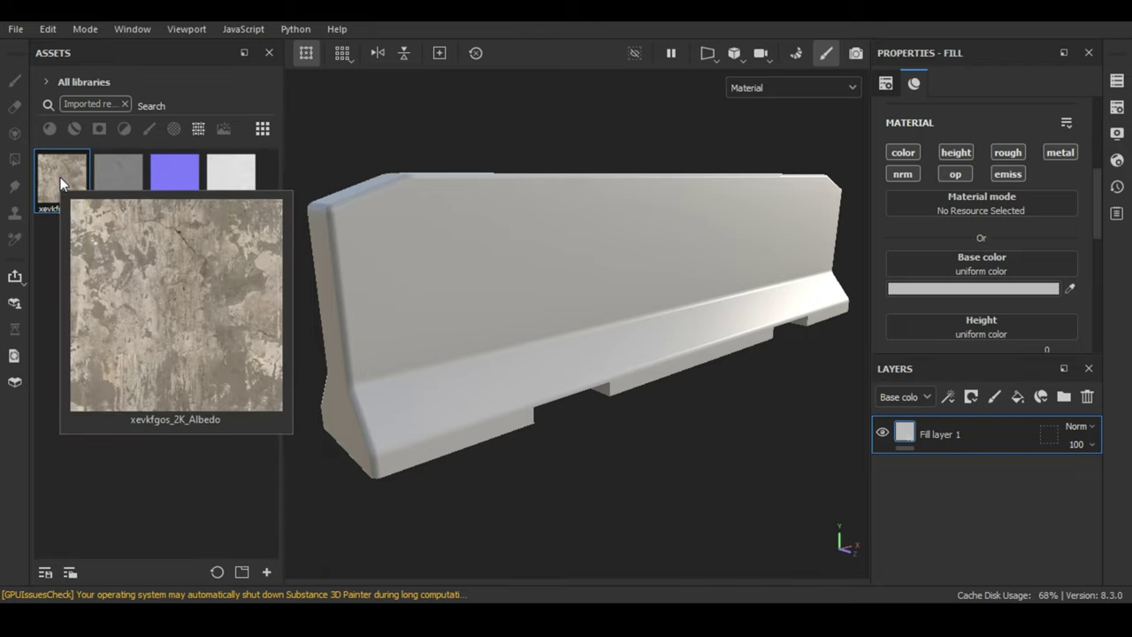
drag(60, 177, 941, 261)
scroll(1005, 258, down, 1)
scroll(1006, 258, down, 2)
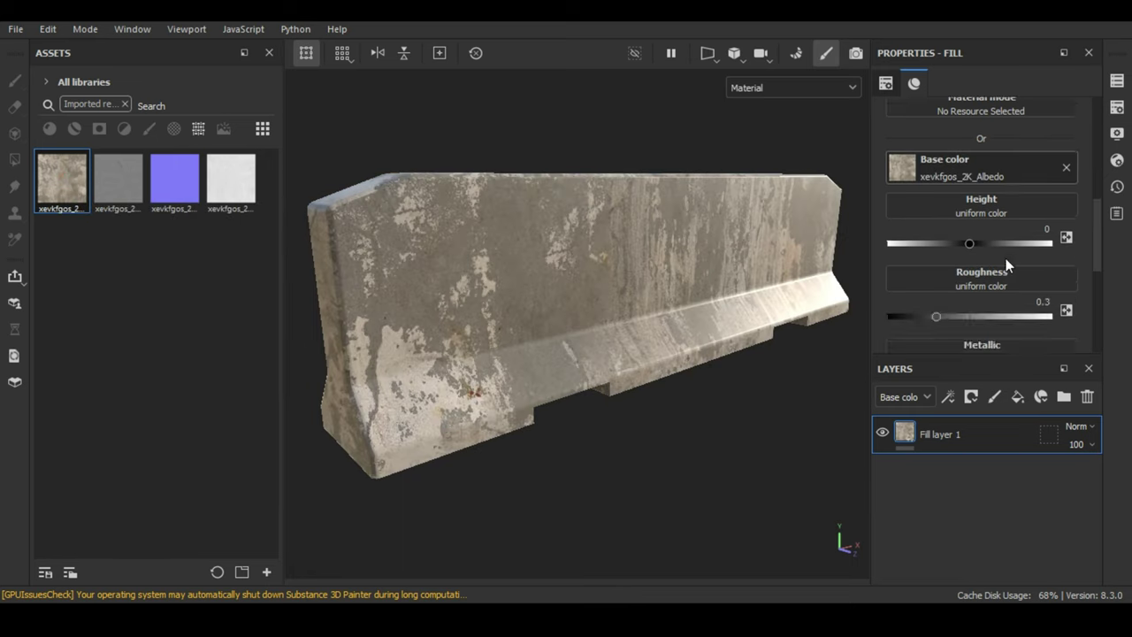
mouse_move(132, 190)
mouse_down()
mouse_move(171, 228)
mouse_move(1023, 210)
mouse_up()
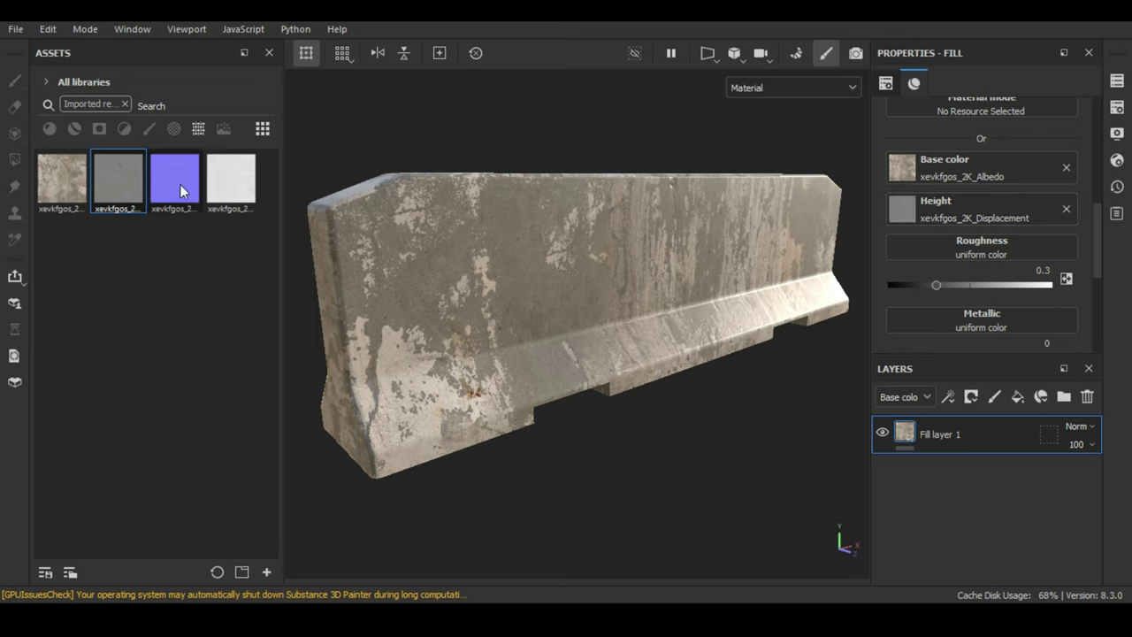
drag(230, 181, 1041, 266)
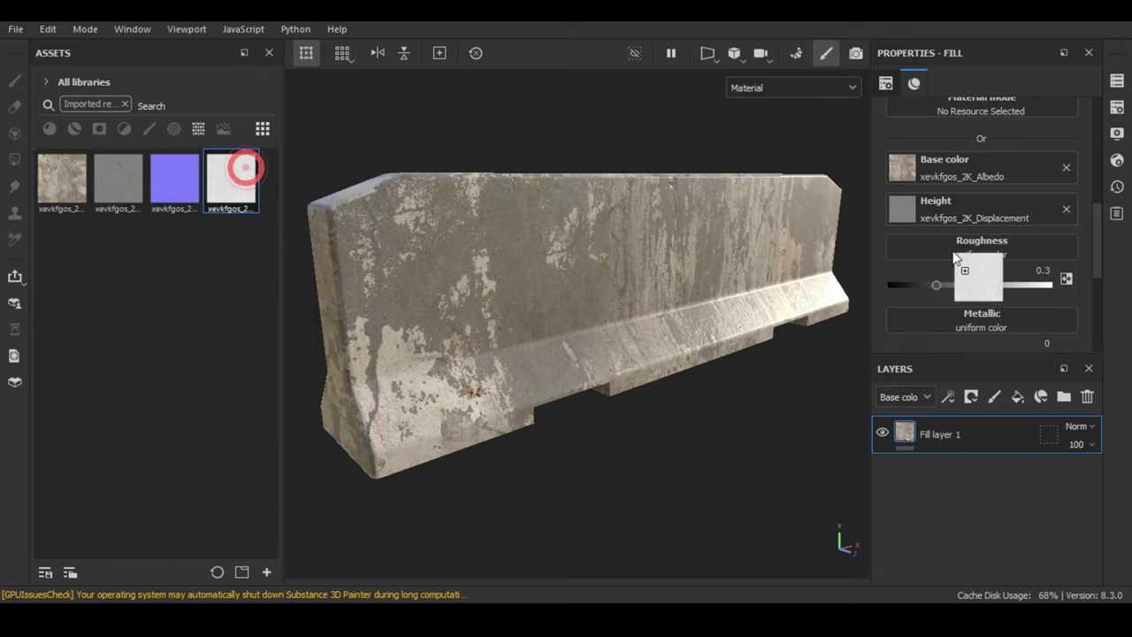
scroll(1040, 267, down, 1)
mouse_move(168, 185)
mouse_down()
mouse_move(887, 356)
mouse_move(964, 312)
mouse_up()
Turn off the fill's opacity, emissive and metallic channels.
scroll(981, 240, up, 5)
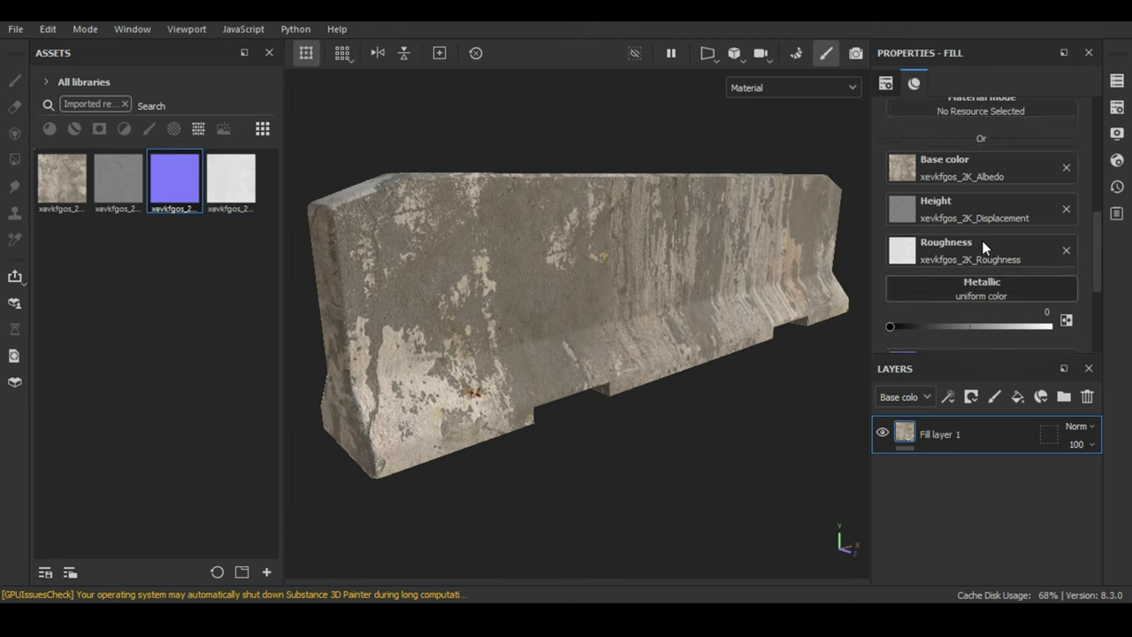
click(955, 273)
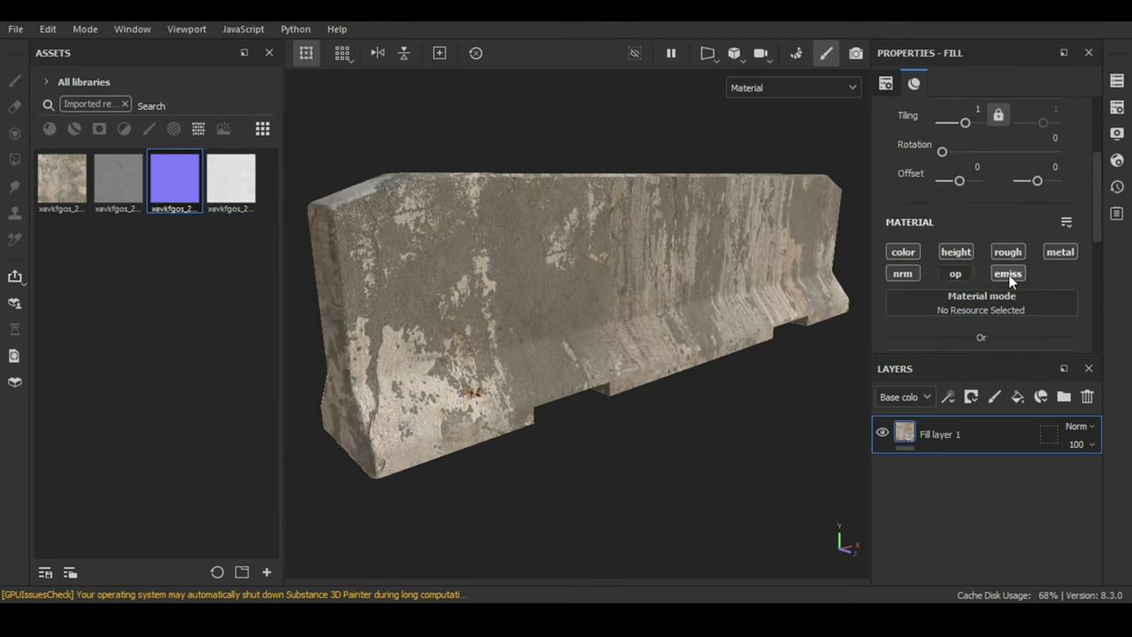
click(1008, 274)
click(1061, 253)
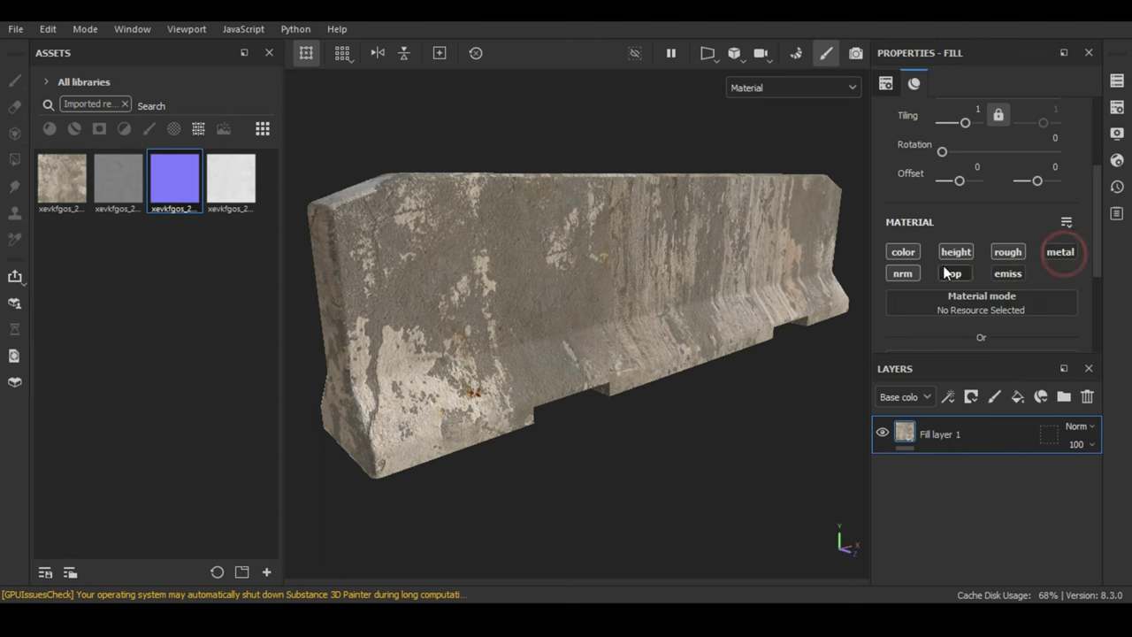
Set the concrete fill's UV tiling to 2.52 and clear the Assets search filter.
alt+drag(621, 284, 631, 278)
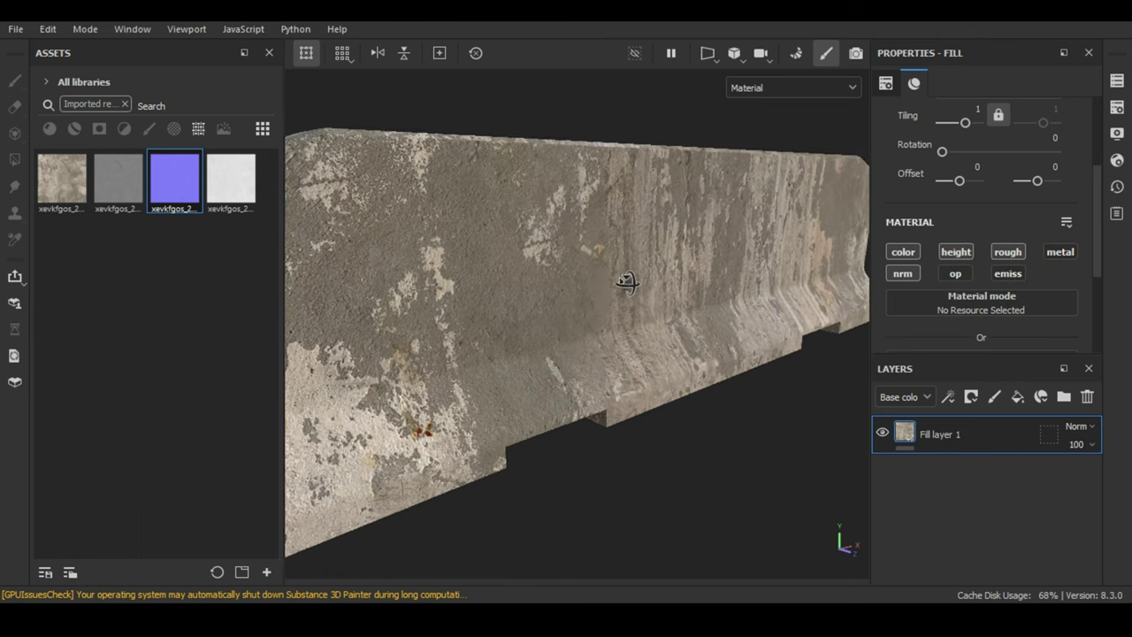
scroll(962, 231, up, 3)
mouse_move(777, 258)
alt+mouse_down()
mouse_move(624, 236)
mouse_move(639, 286)
mouse_move(619, 391)
mouse_move(616, 237)
mouse_move(822, 237)
mouse_move(588, 265)
mouse_move(728, 273)
mouse_move(756, 255)
mouse_move(566, 245)
mouse_move(695, 275)
mouse_move(651, 263)
mouse_move(661, 297)
mouse_move(518, 291)
mouse_move(740, 283)
mouse_move(672, 240)
mouse_move(623, 301)
alt+mouse_up()
scroll(623, 302, up, 3)
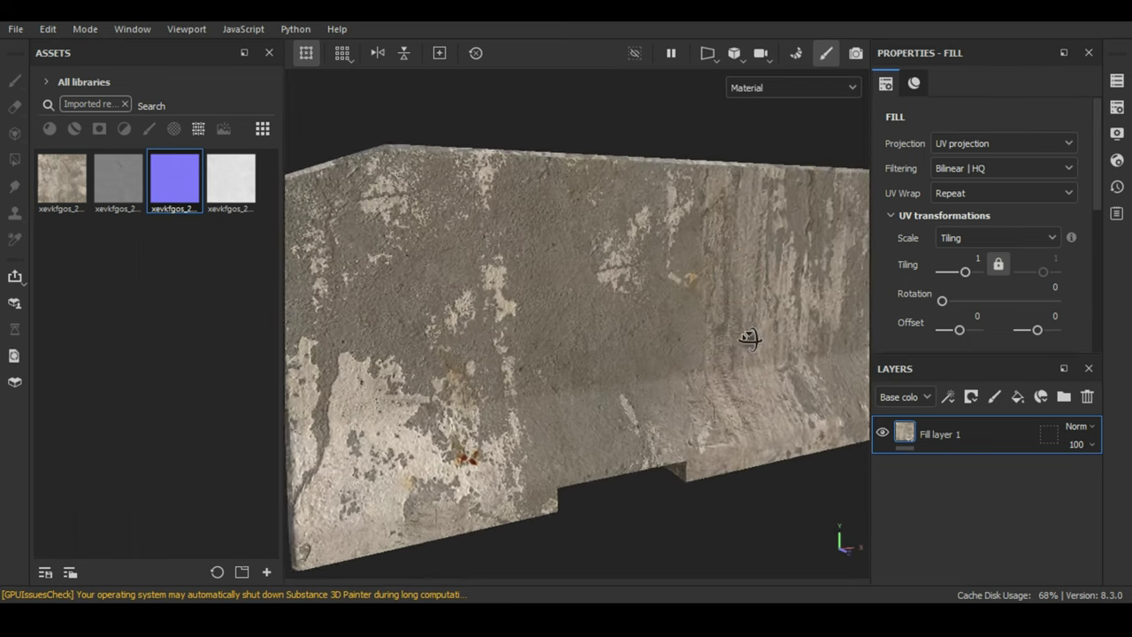
drag(968, 277, 967, 271)
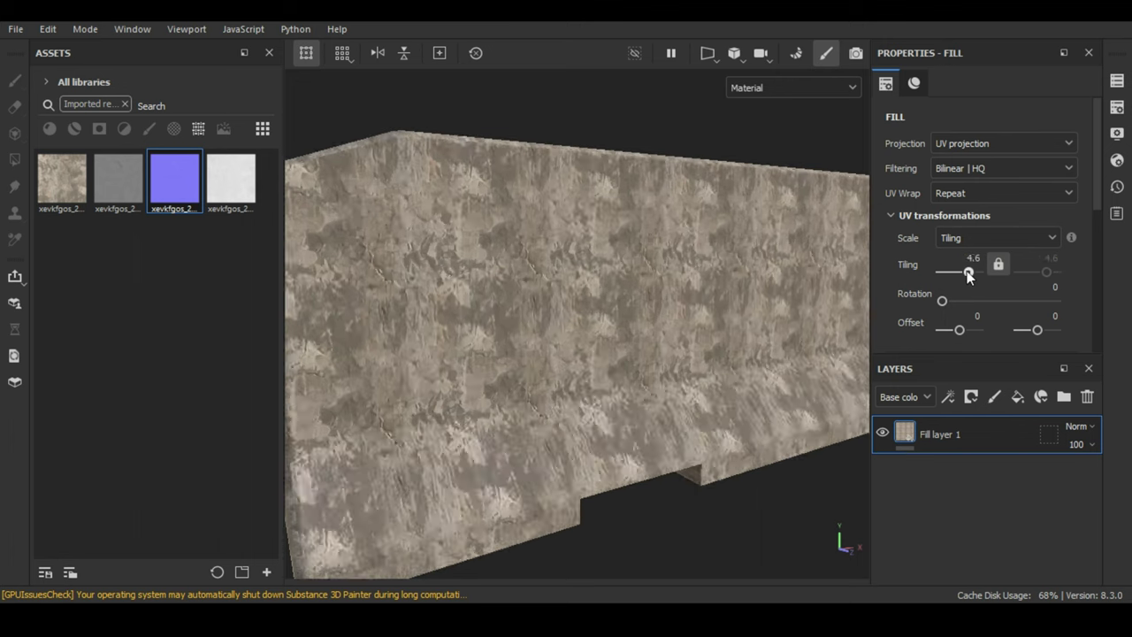
mouse_move(626, 314)
alt+mouse_down()
mouse_move(687, 318)
mouse_move(619, 313)
mouse_move(681, 304)
mouse_move(747, 334)
mouse_move(684, 346)
mouse_move(696, 473)
mouse_move(710, 379)
mouse_move(816, 387)
mouse_move(712, 258)
mouse_move(669, 265)
mouse_move(770, 270)
mouse_move(587, 263)
mouse_move(610, 248)
alt+mouse_up()
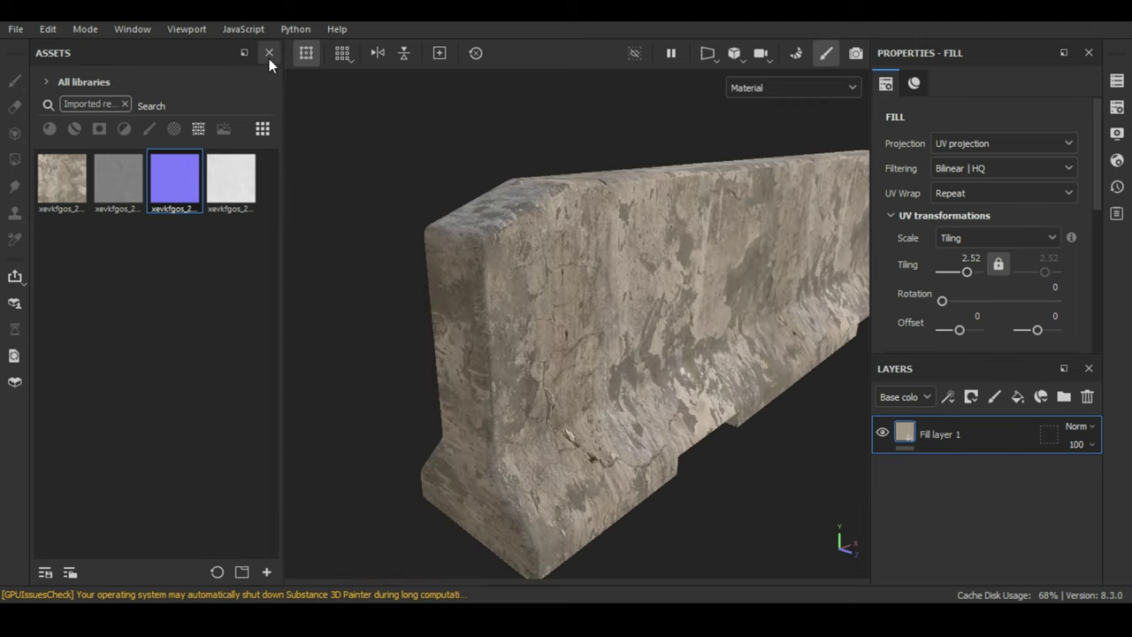
click(125, 105)
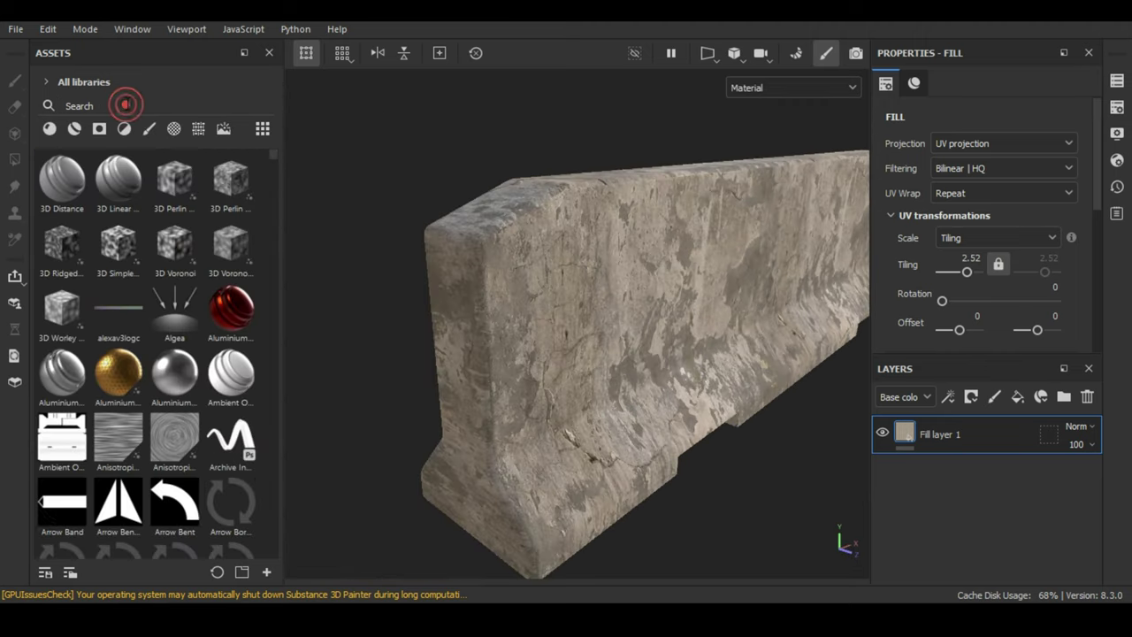
mouse_move(666, 293)
alt+mouse_down()
mouse_move(651, 292)
mouse_move(677, 286)
mouse_move(568, 286)
mouse_move(651, 250)
mouse_move(640, 392)
mouse_move(654, 368)
mouse_move(672, 379)
mouse_move(690, 346)
mouse_move(677, 399)
mouse_move(713, 402)
alt+mouse_up()
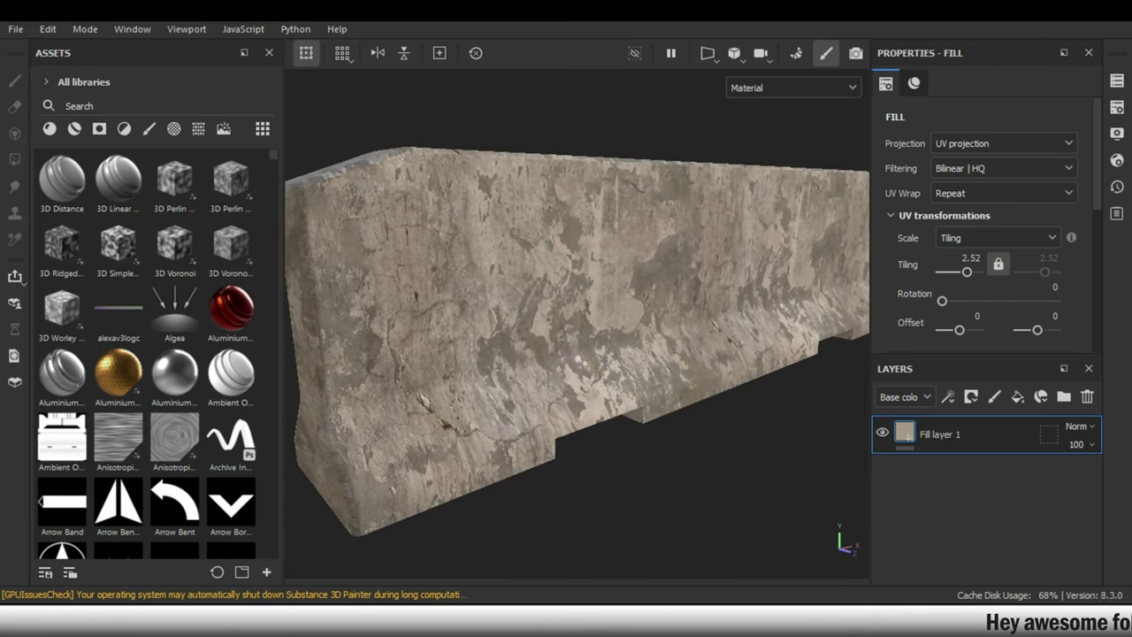
Open the Concrete_Rough surface folder in File Explorer.
click(509, 539)
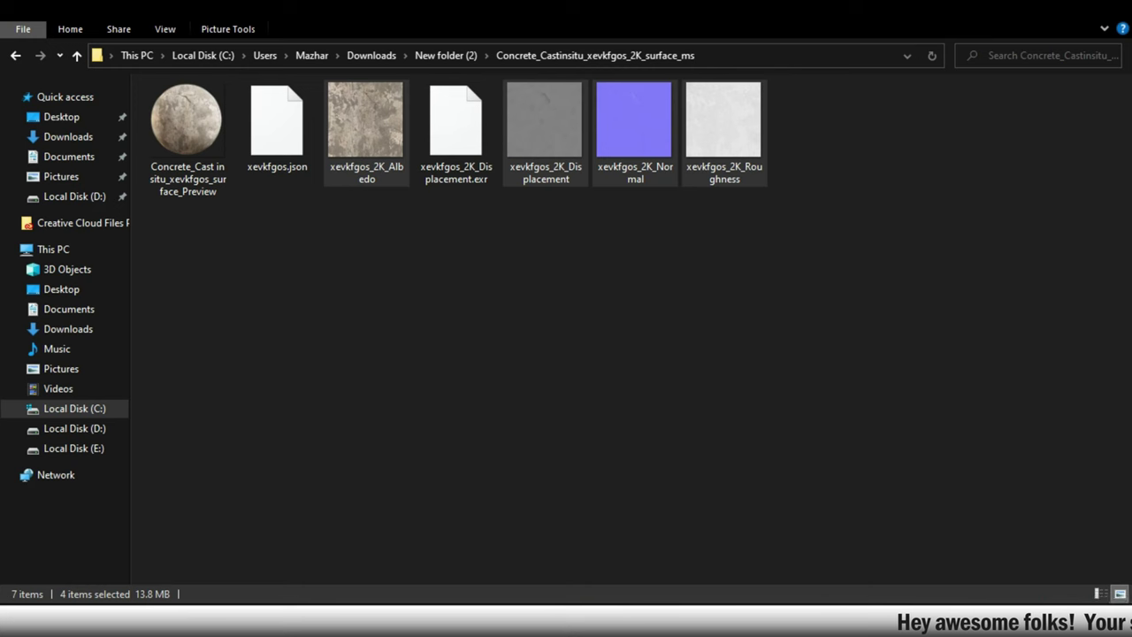
click(78, 57)
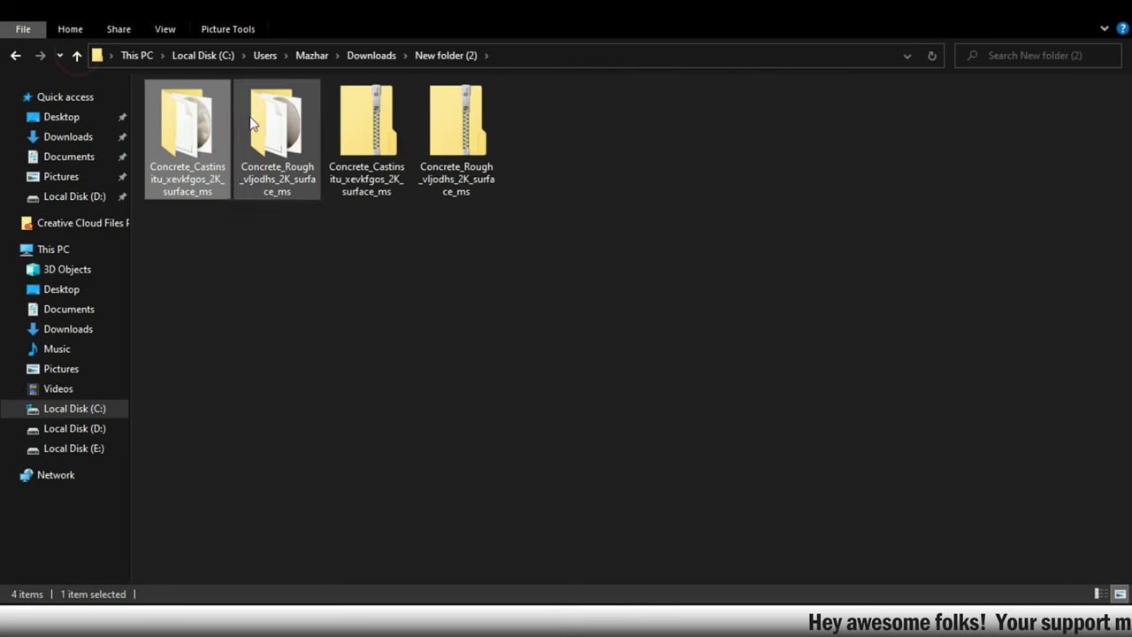
double_click(277, 133)
Select the vljodhs_2K Albedo, Displacement, Normal and Roughness maps and drag them into Substance Painter.
click(365, 133)
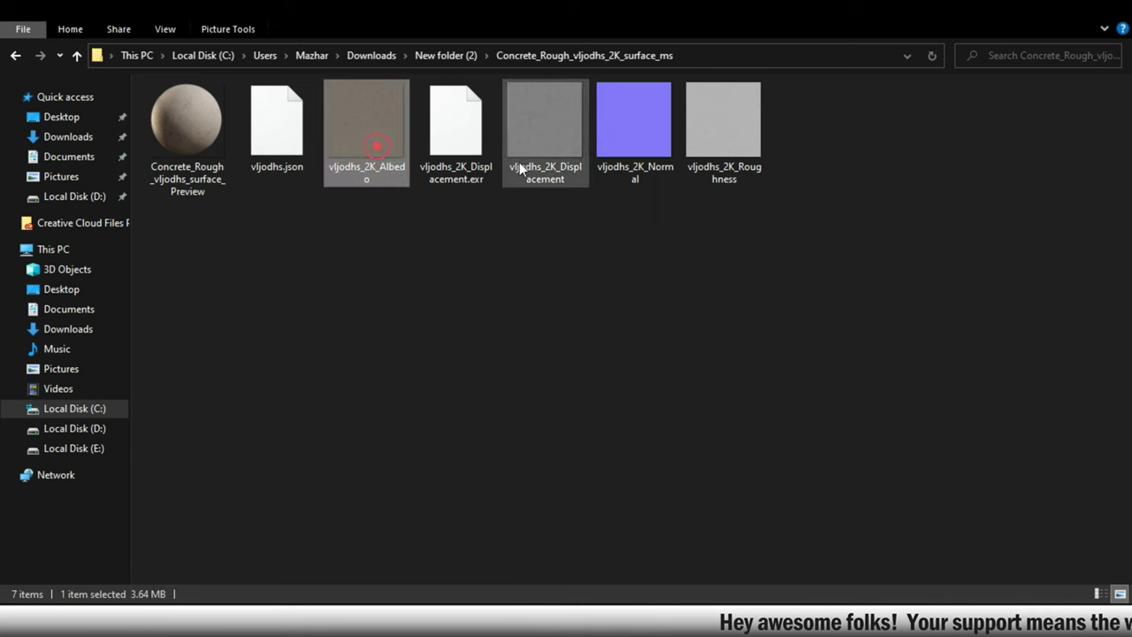
ctrl+click(545, 132)
ctrl+click(634, 132)
ctrl+click(738, 155)
mouse_move(738, 155)
mouse_down()
mouse_move(627, 575)
mouse_move(185, 347)
mouse_up()
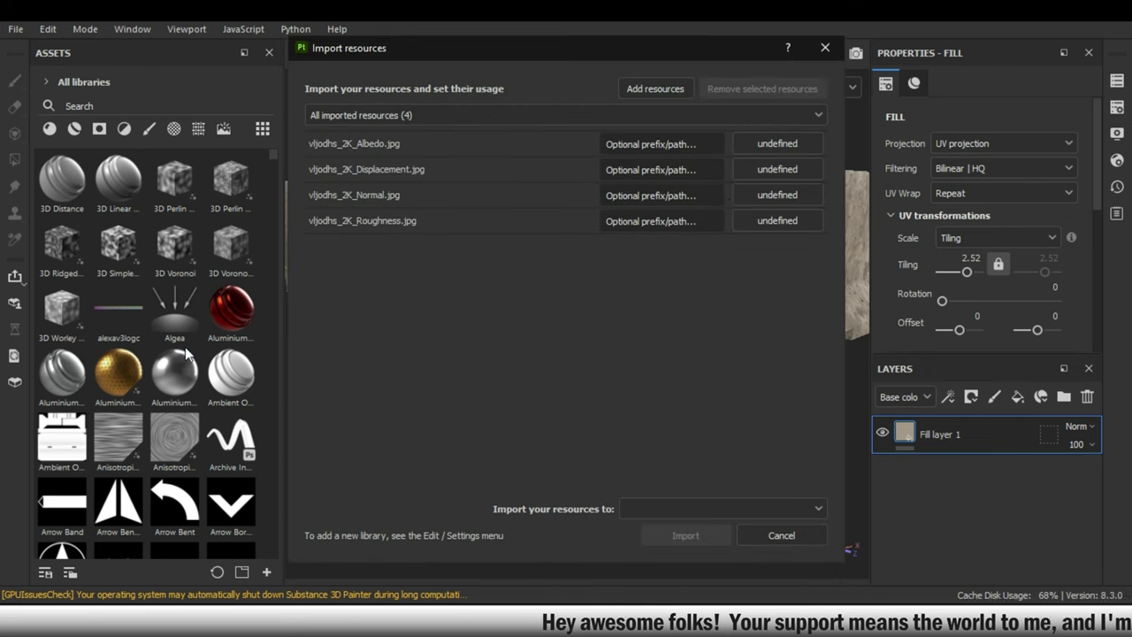
Set the usage of the Albedo, Displacement, Normal and Roughness files to texture.
click(777, 143)
click(799, 210)
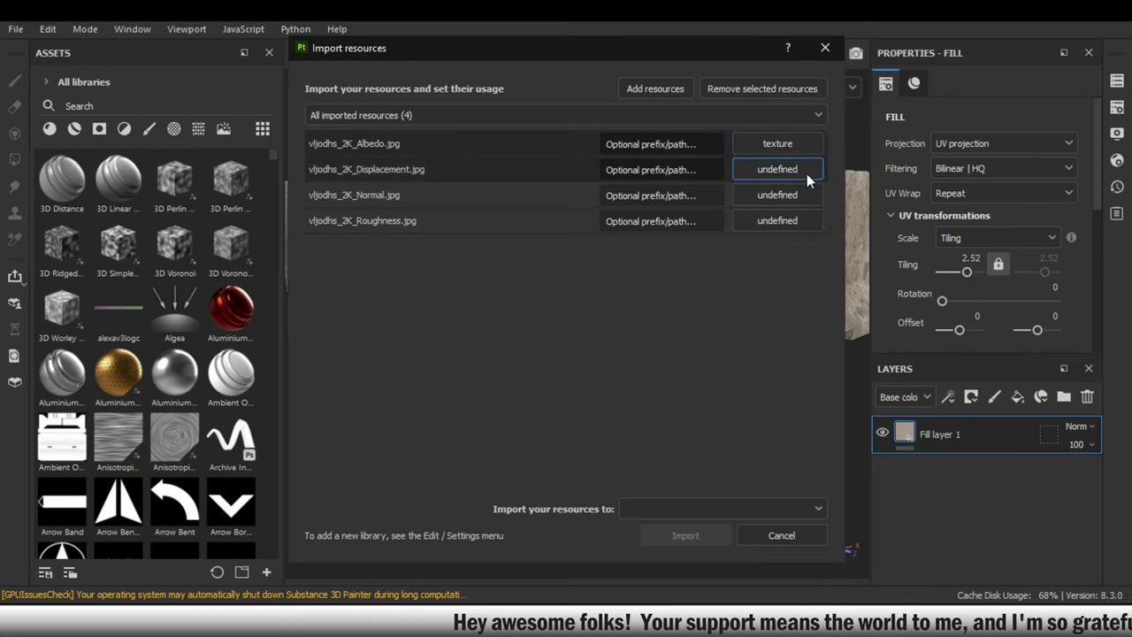
click(806, 169)
click(800, 235)
click(802, 198)
click(833, 256)
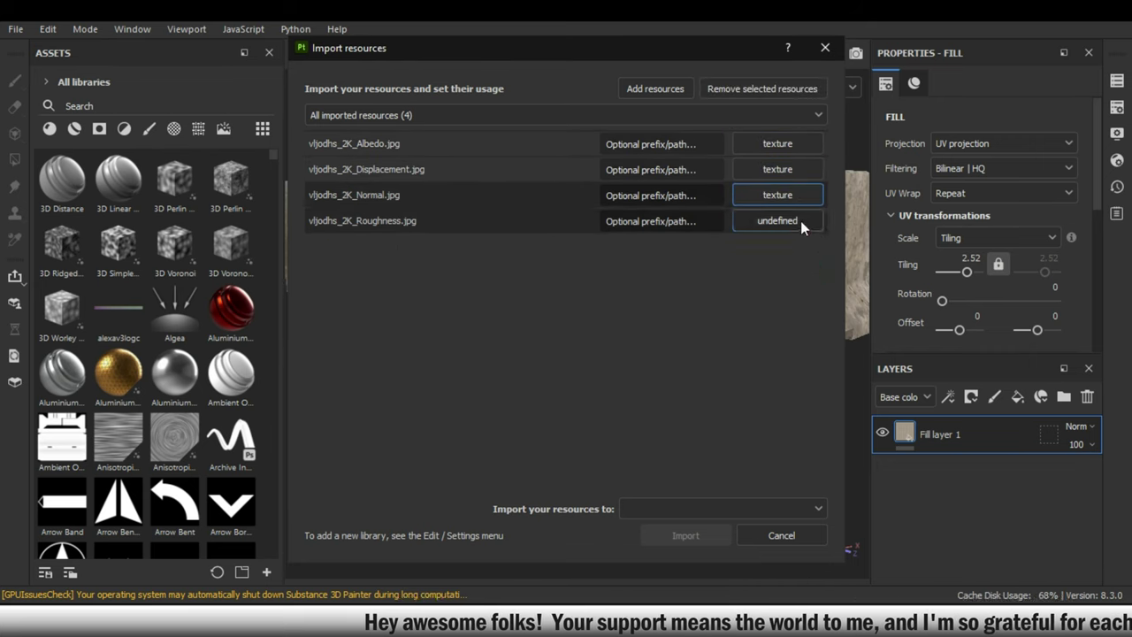
click(800, 220)
click(830, 280)
Import the four vljodhs textures into the current session.
click(794, 509)
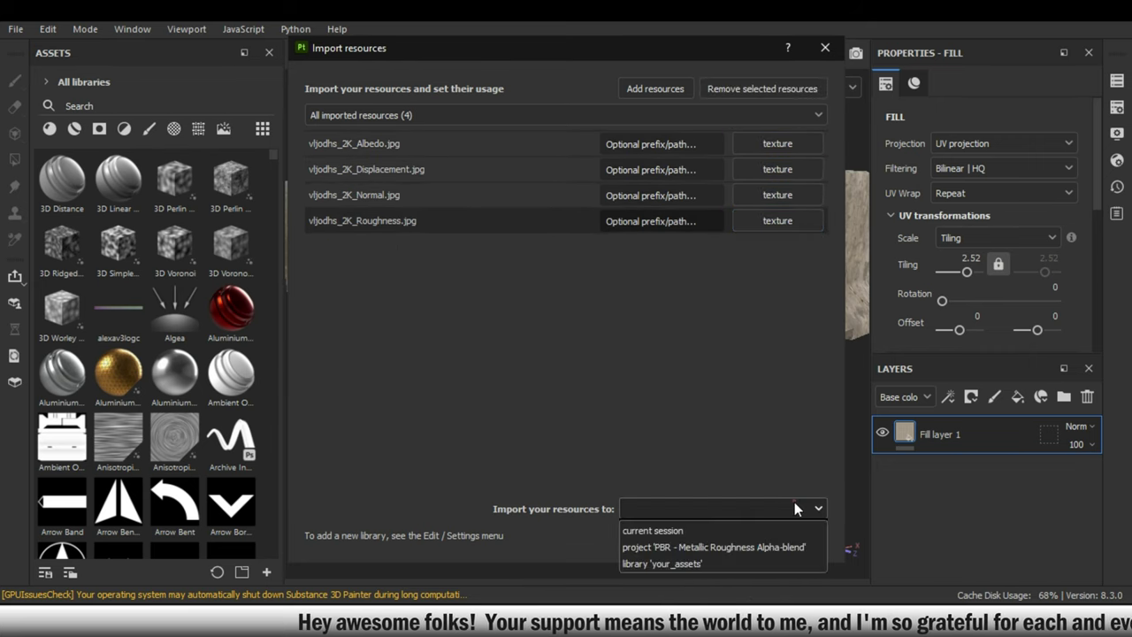
click(713, 523)
click(694, 535)
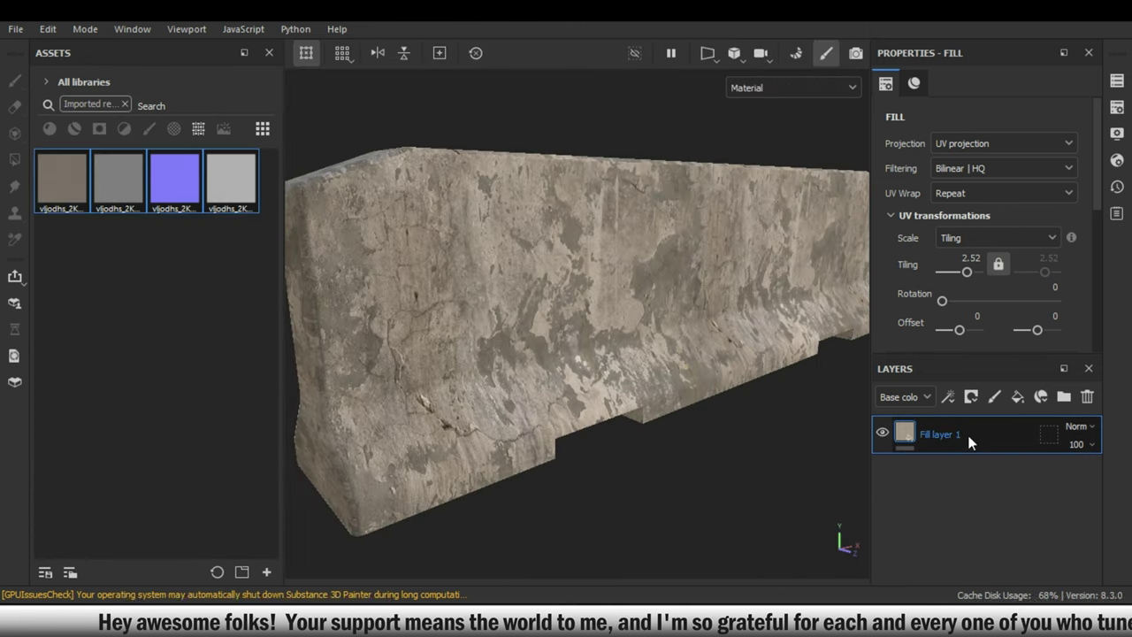
Rename Fill layer 1 to BASE.
double_click(946, 434)
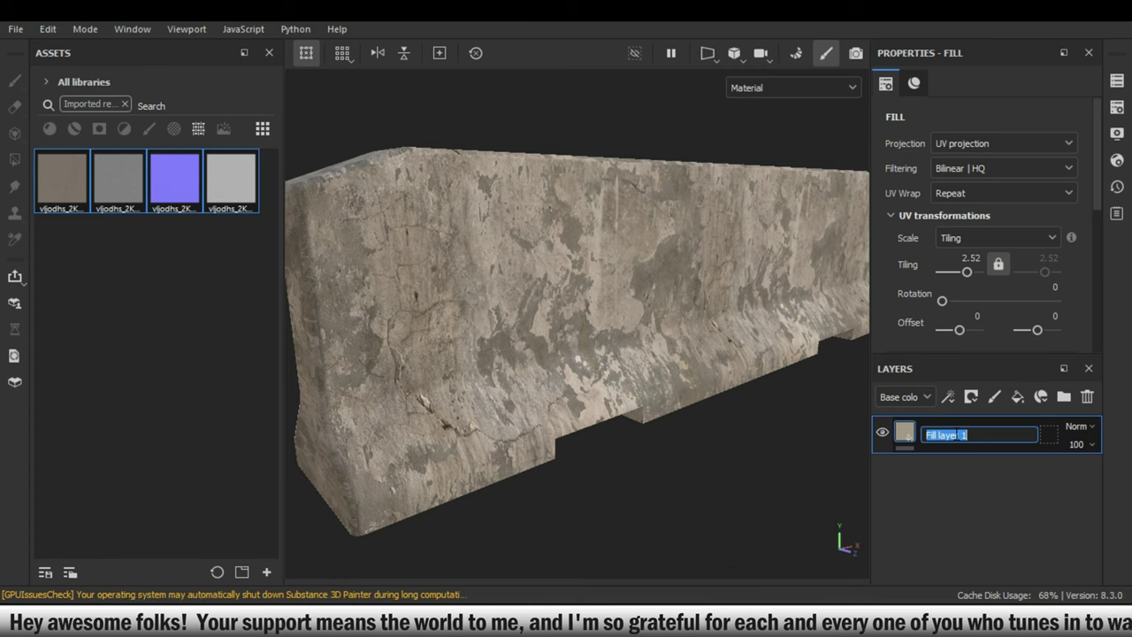
text(BASE)
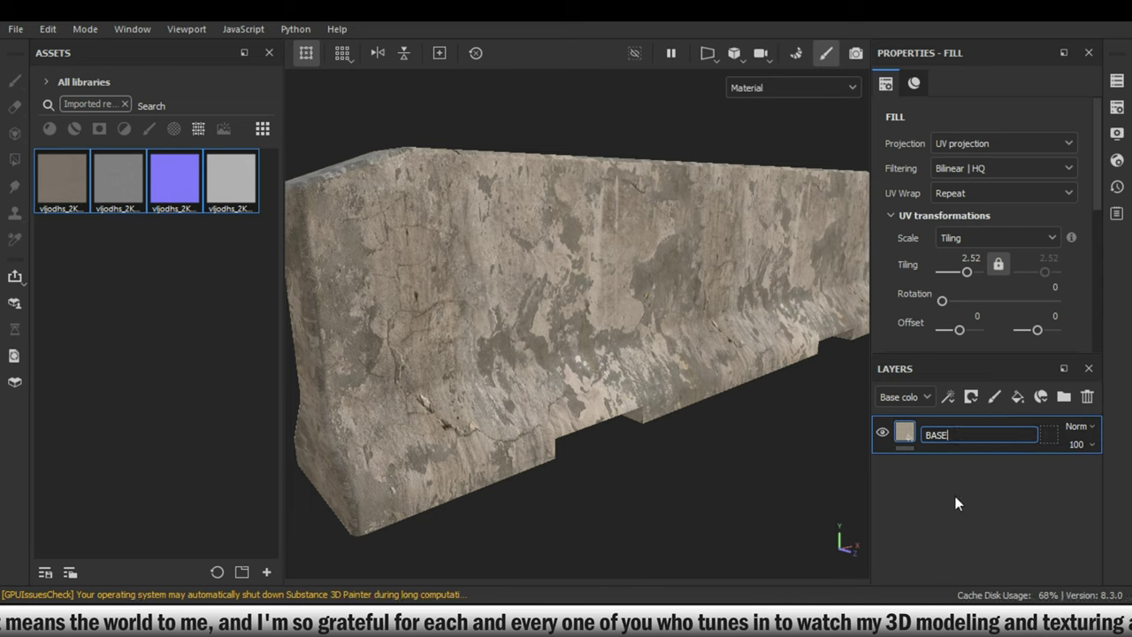
click(955, 493)
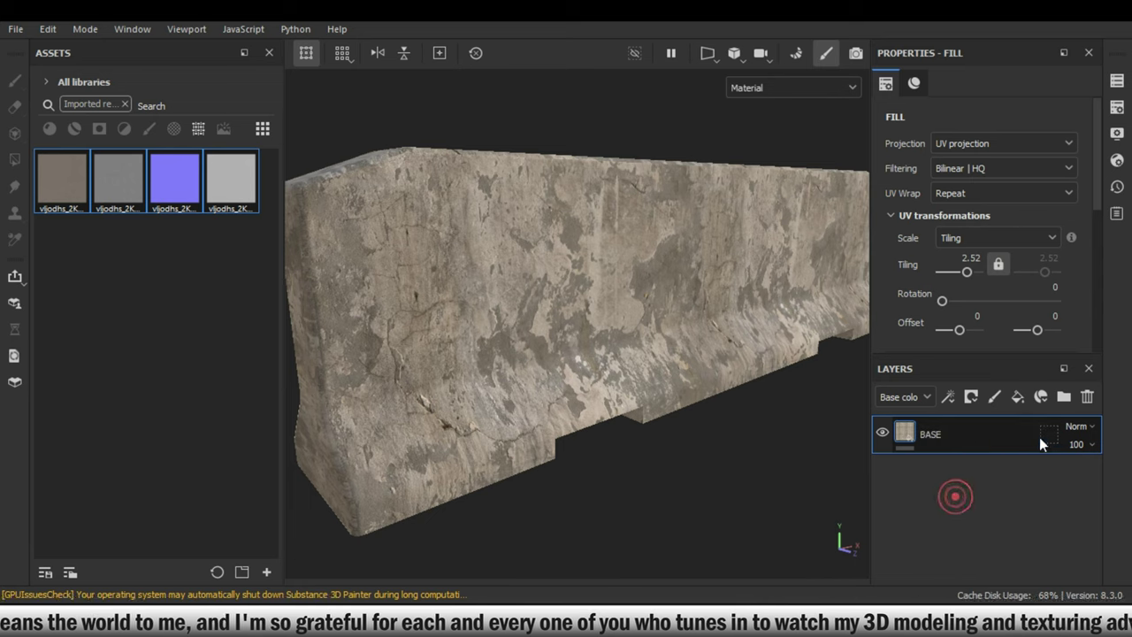
Add a new fill layer above BASE and start naming it VARIATION.
click(1018, 397)
double_click(953, 432)
text(VARIATION)
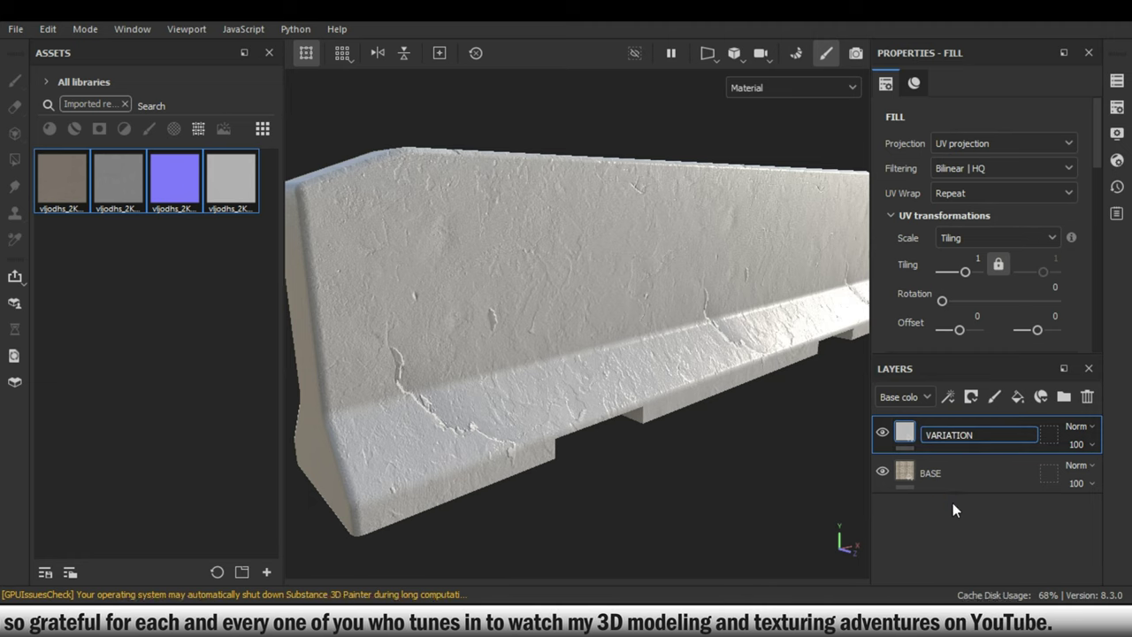
Confirm the VARIATION name and assign the vljodhs Albedo, Displacement, Normal and Roughness maps to their channels.
click(953, 504)
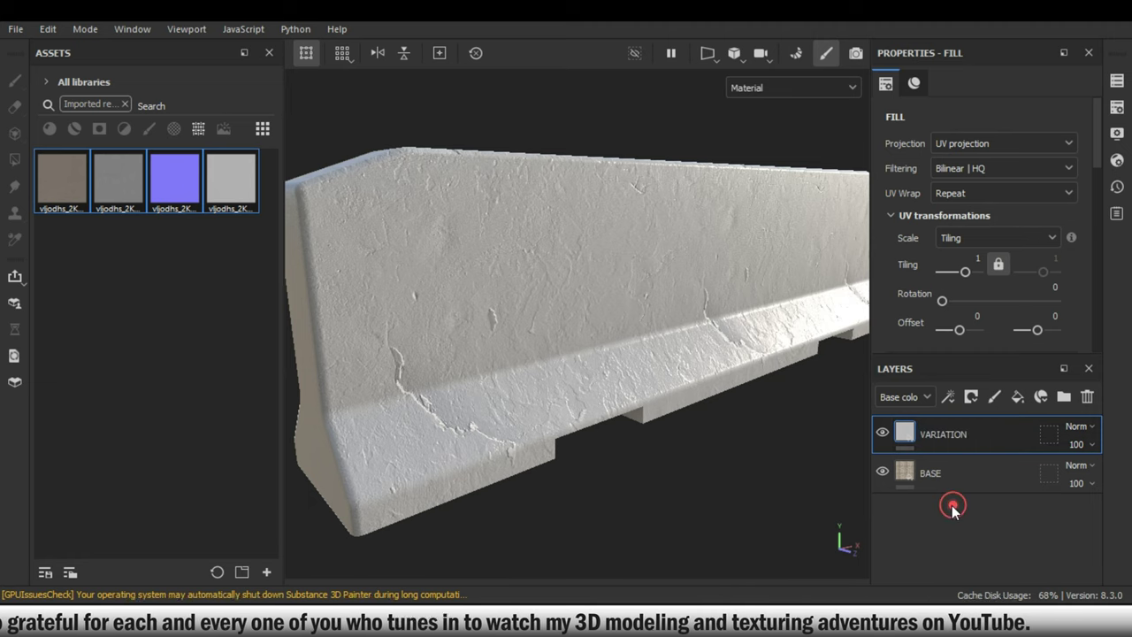
scroll(970, 208, down, 3)
scroll(970, 207, down, 1)
scroll(969, 207, down, 2)
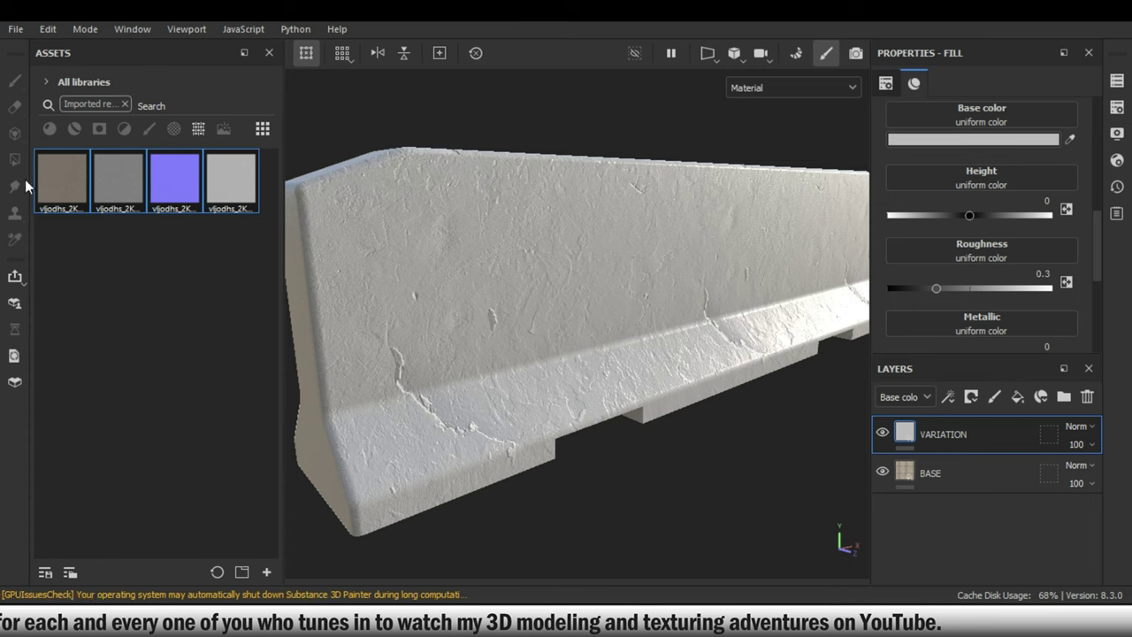
click(62, 186)
drag(73, 202, 1011, 113)
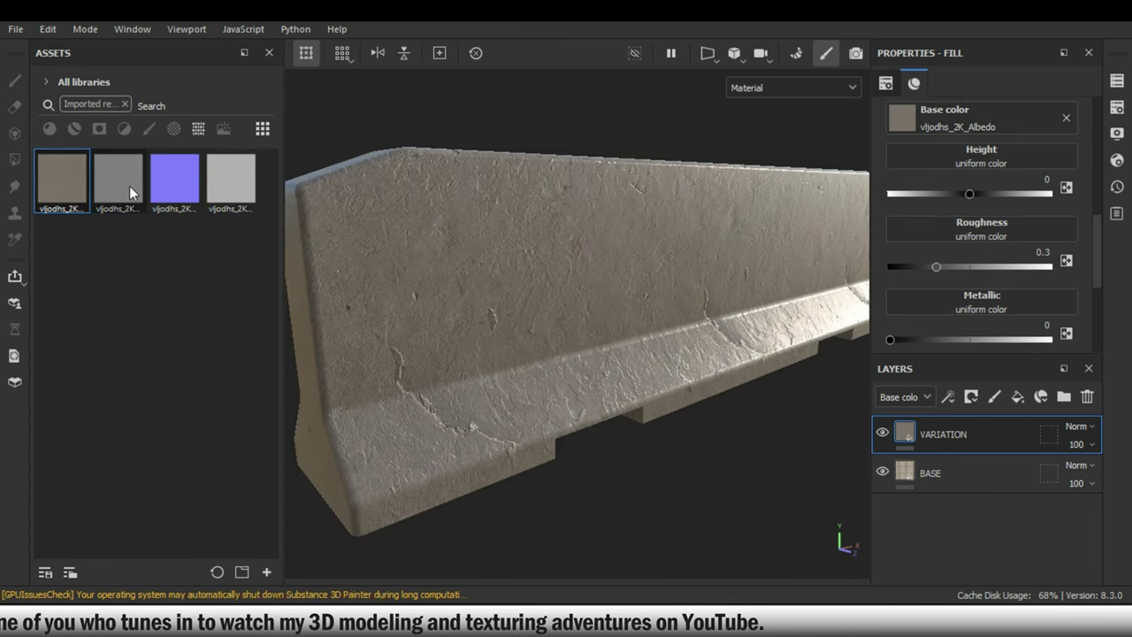
drag(123, 184, 1039, 157)
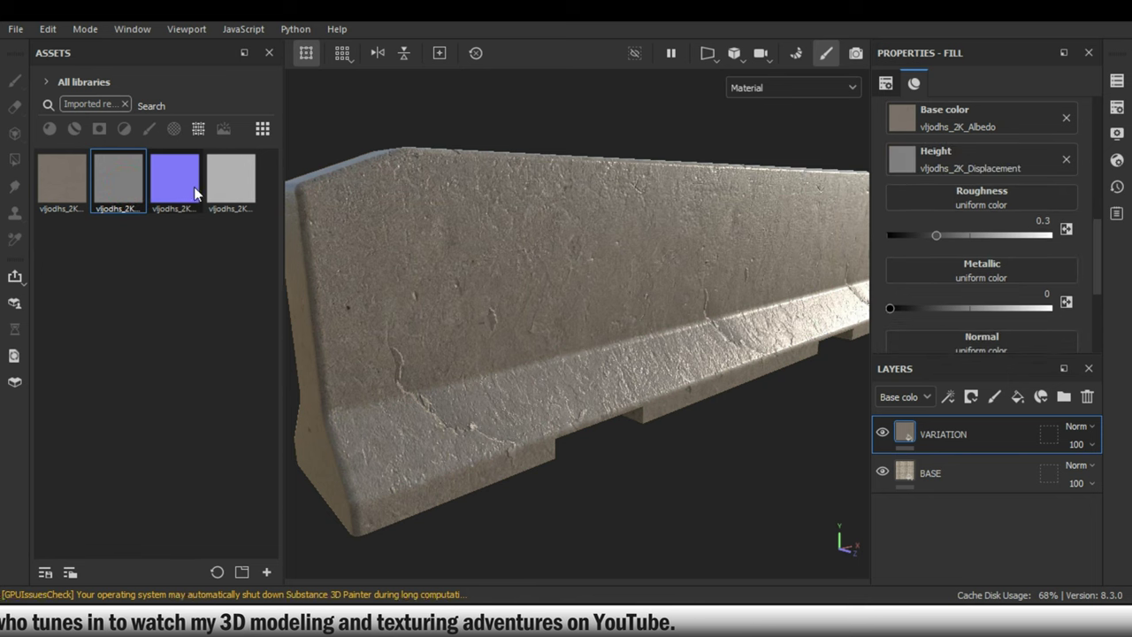
drag(190, 184, 1000, 344)
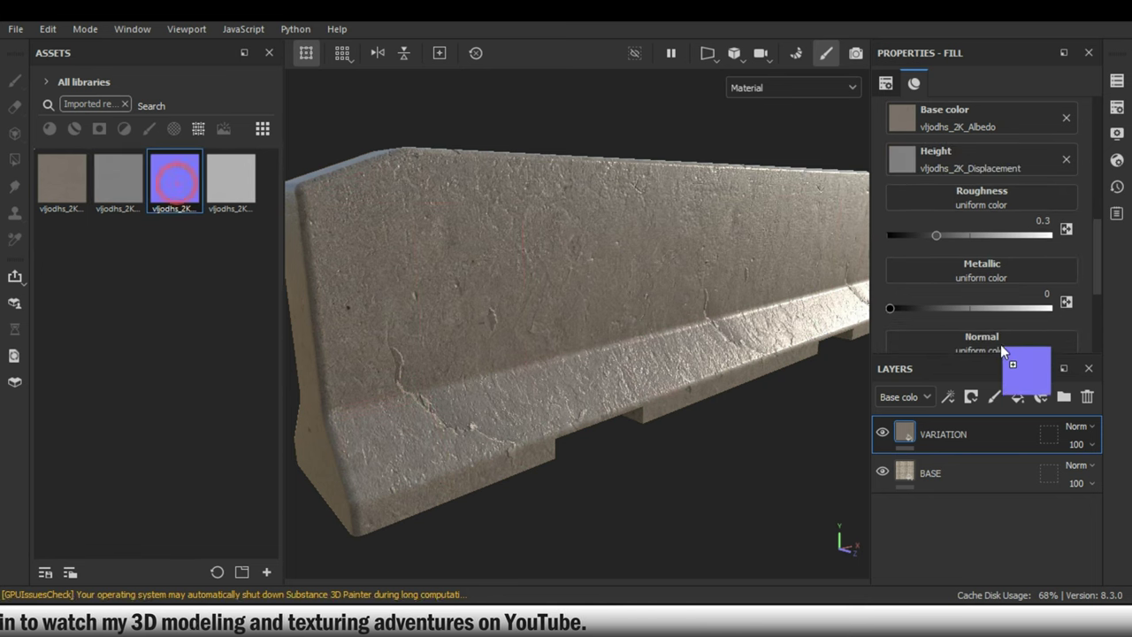
drag(246, 181, 968, 203)
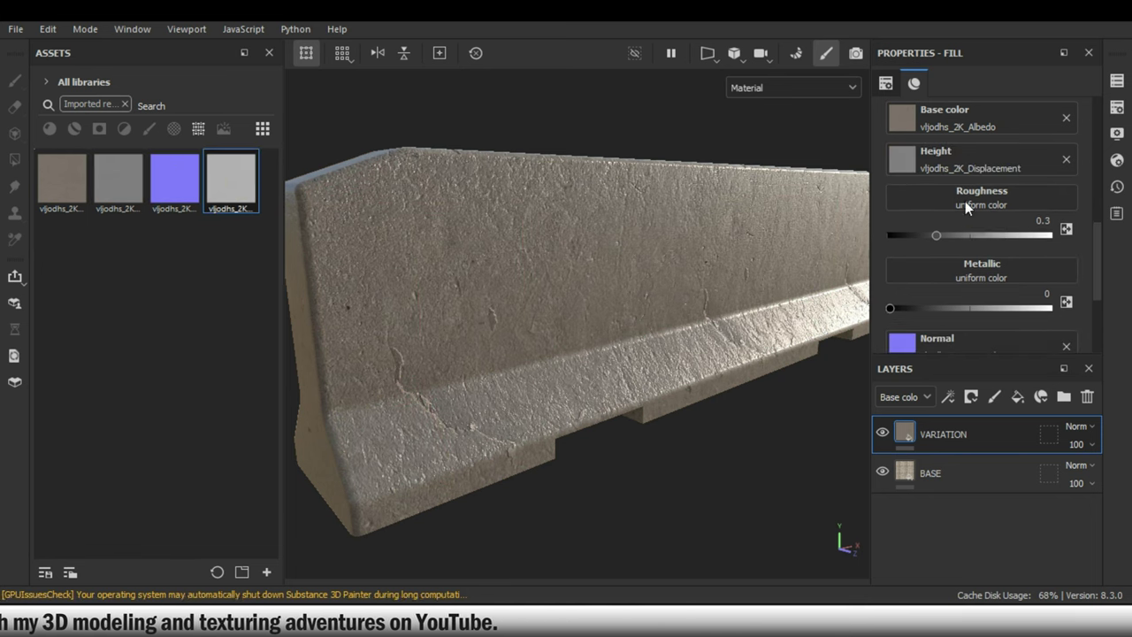
Disable the emissive and metallic channels on the VARIATION fill.
scroll(981, 207, up, 3)
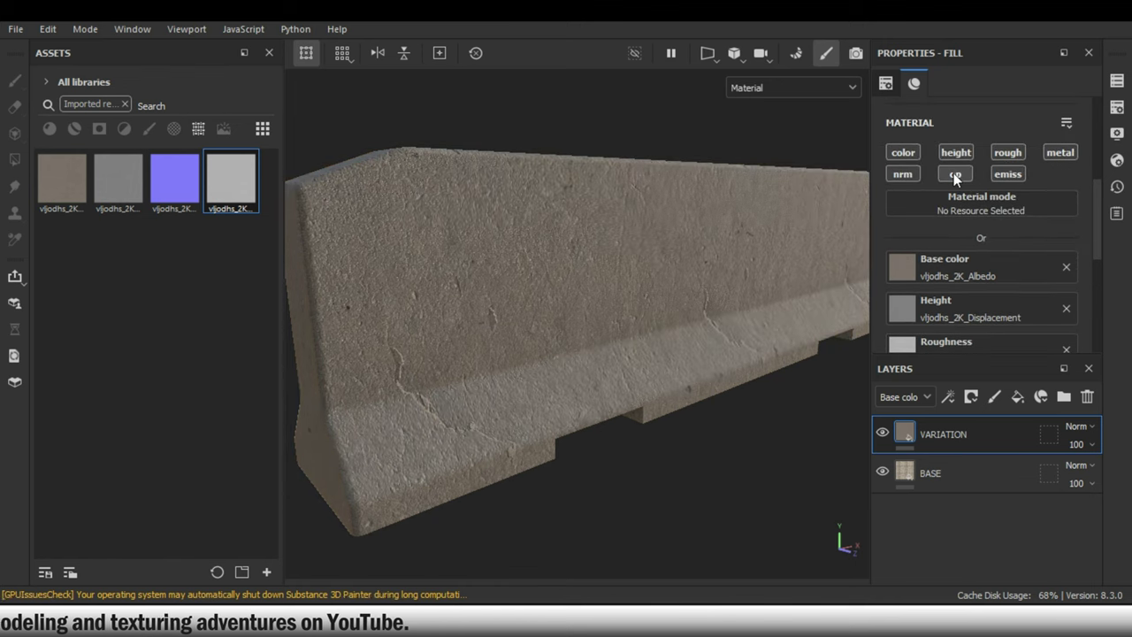
click(1006, 175)
click(1058, 152)
mouse_move(745, 259)
alt+mouse_down()
mouse_move(674, 362)
mouse_move(714, 289)
alt+mouse_up()
scroll(981, 270, down, 1)
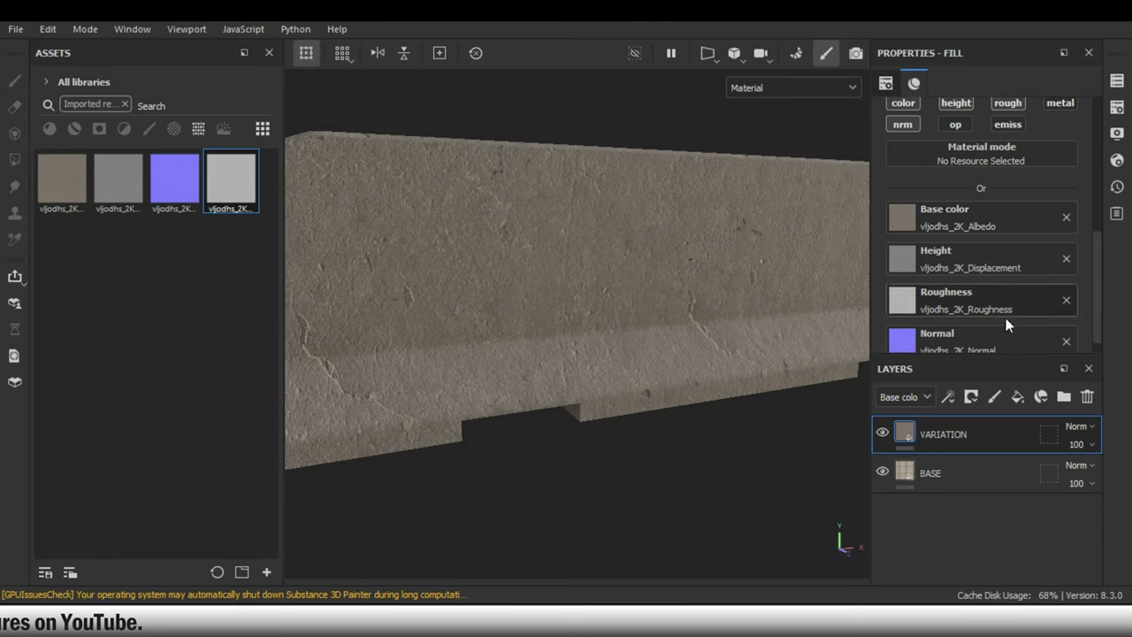
mouse_move(631, 237)
alt+mouse_down()
mouse_move(719, 292)
mouse_move(652, 303)
mouse_move(699, 293)
mouse_move(737, 306)
mouse_move(723, 289)
mouse_move(733, 270)
alt+mouse_up()
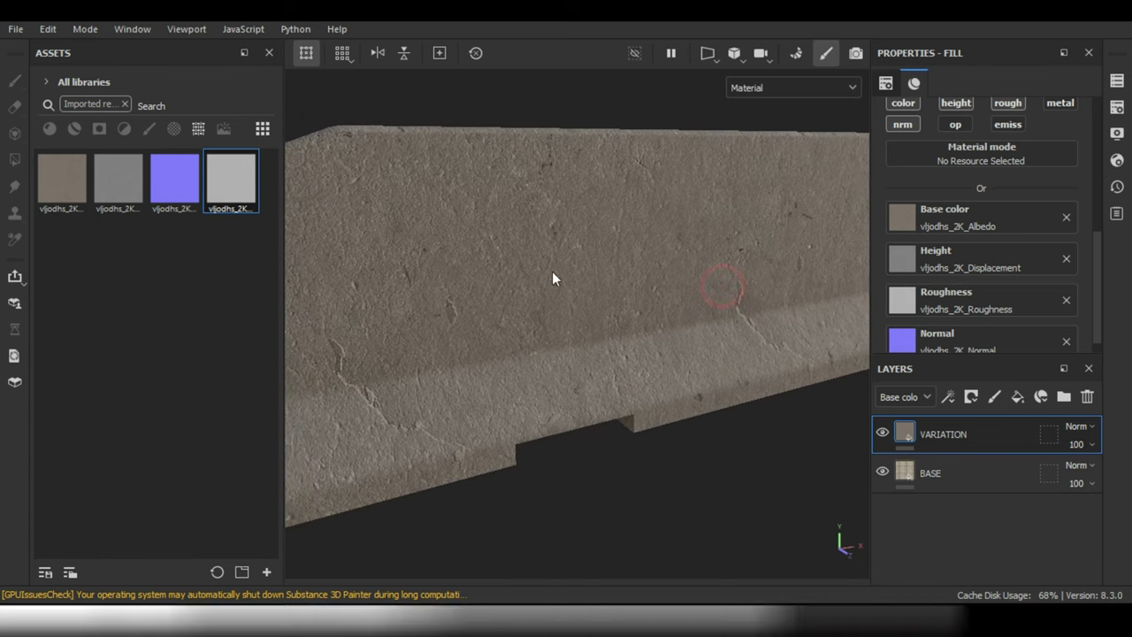
click(883, 432)
click(885, 464)
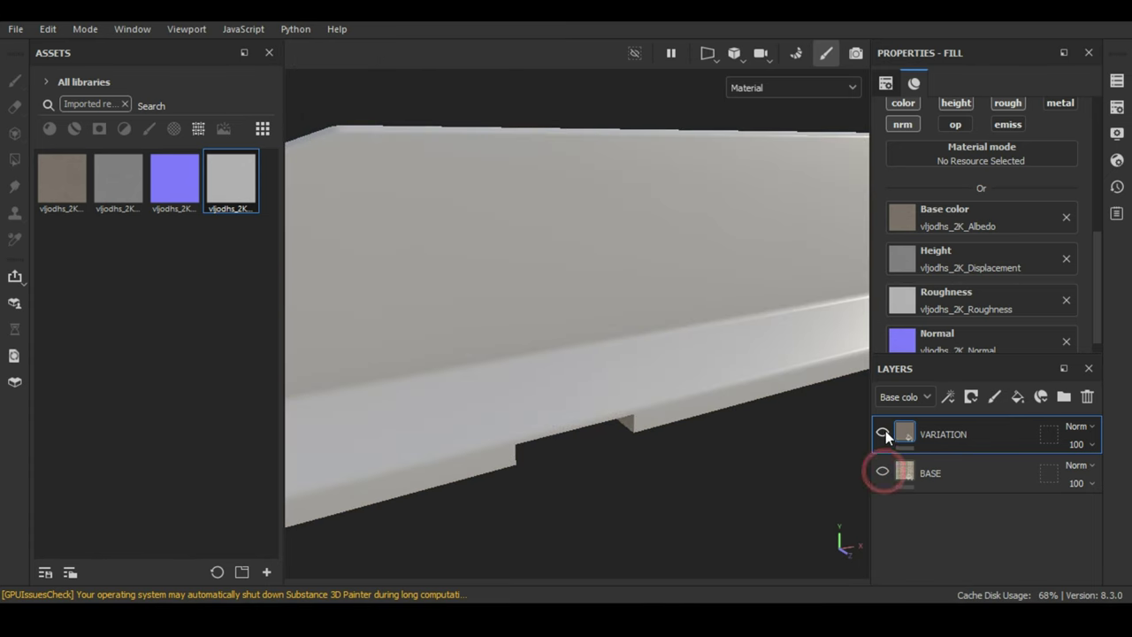
click(885, 462)
click(884, 429)
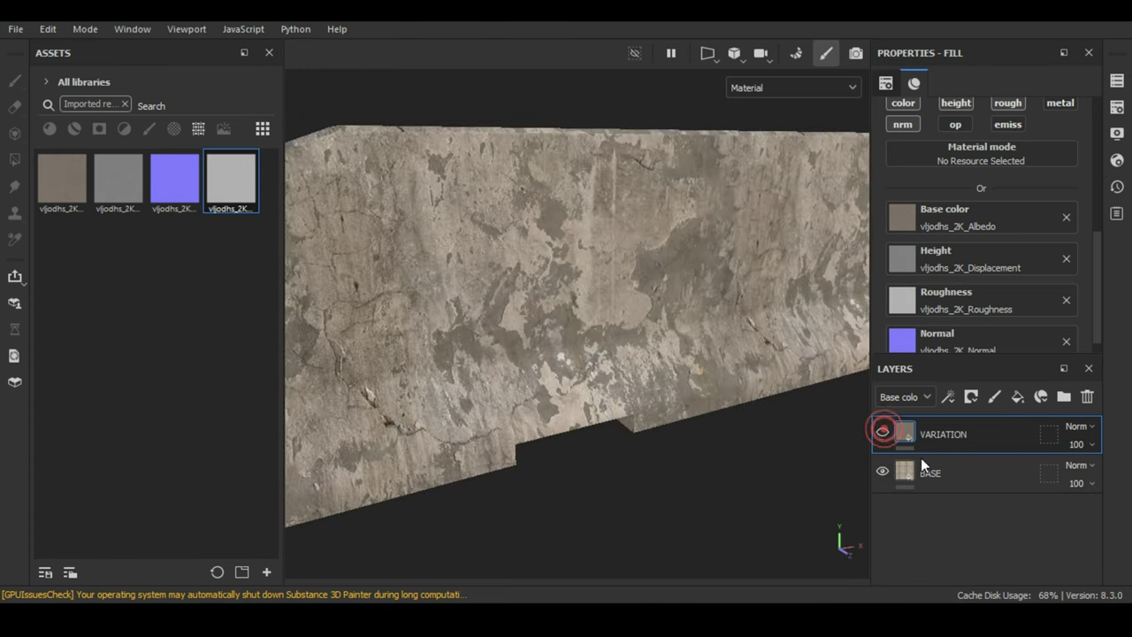
click(882, 432)
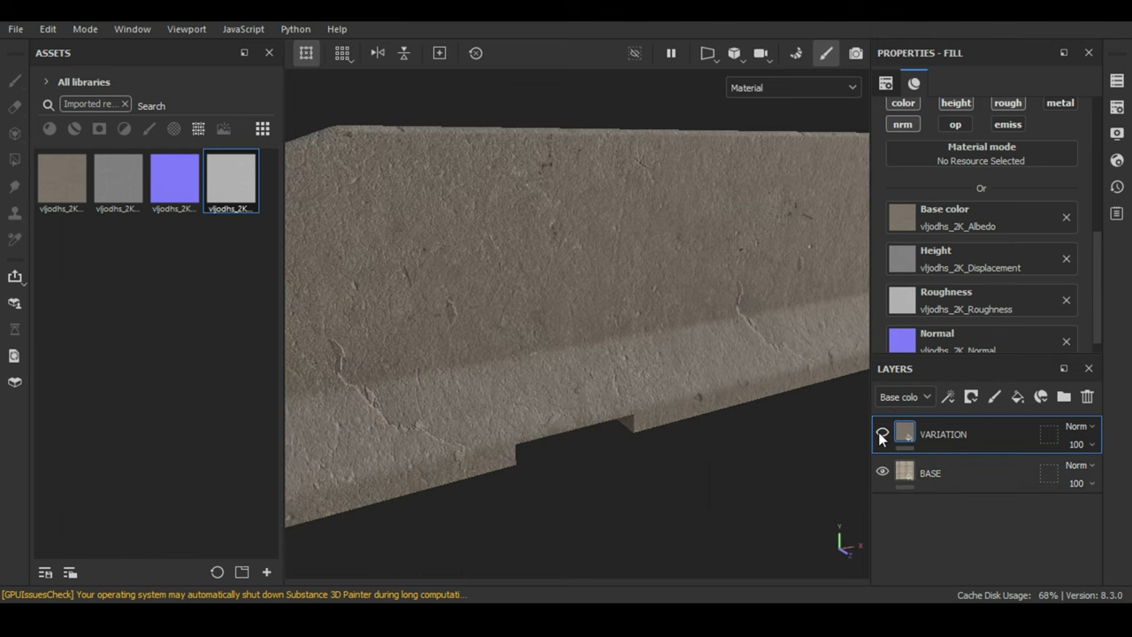
click(881, 433)
click(882, 434)
scroll(990, 236, up, 2)
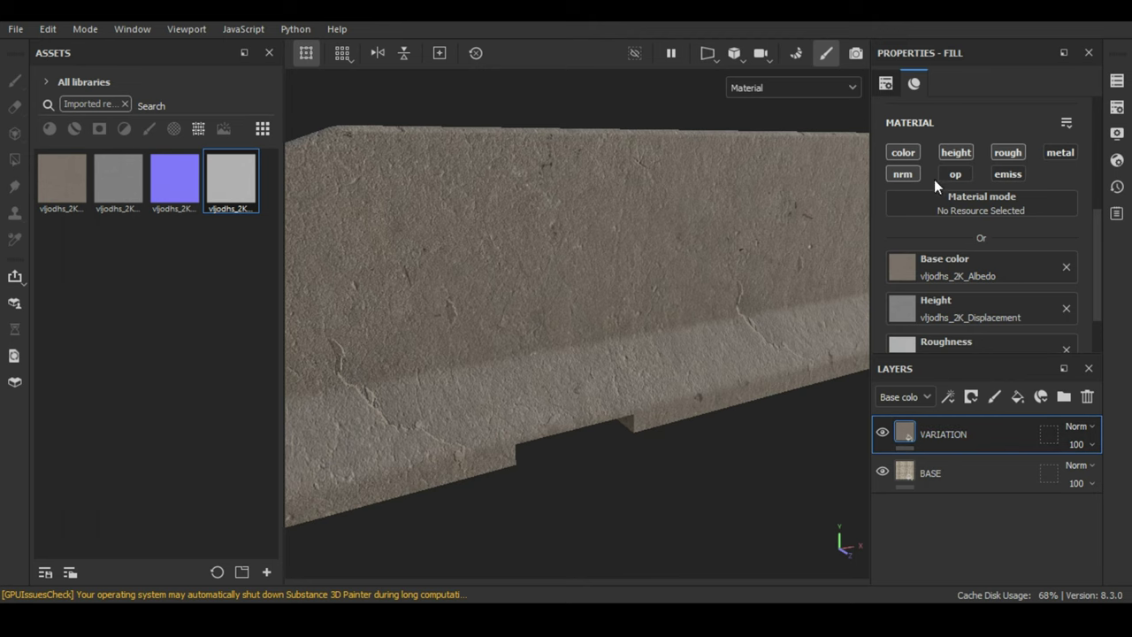
click(904, 152)
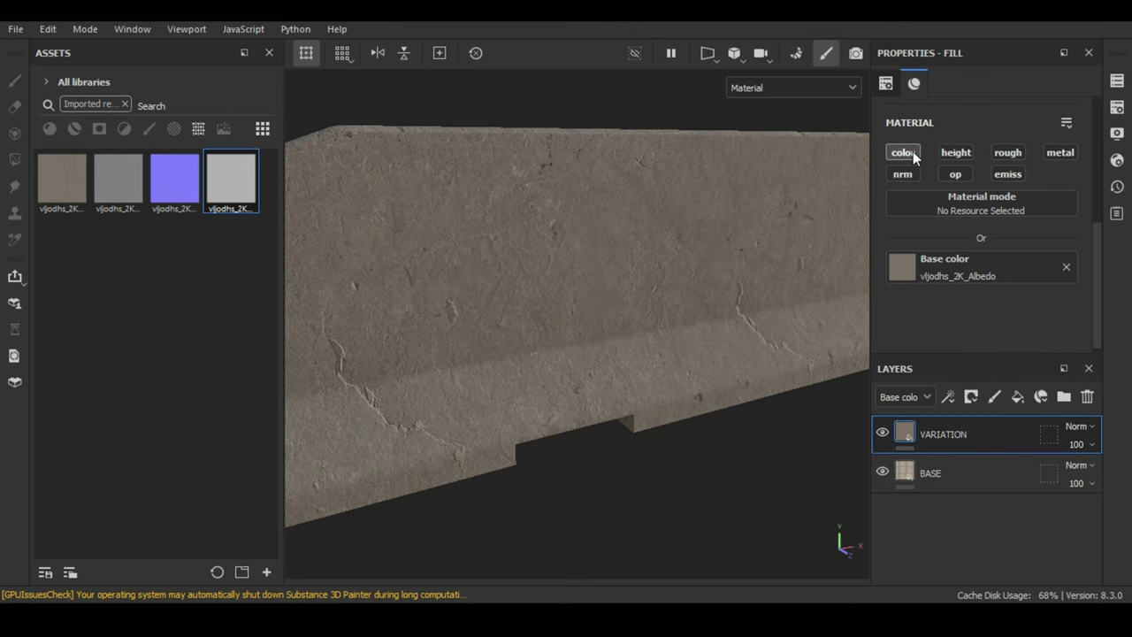
click(913, 151)
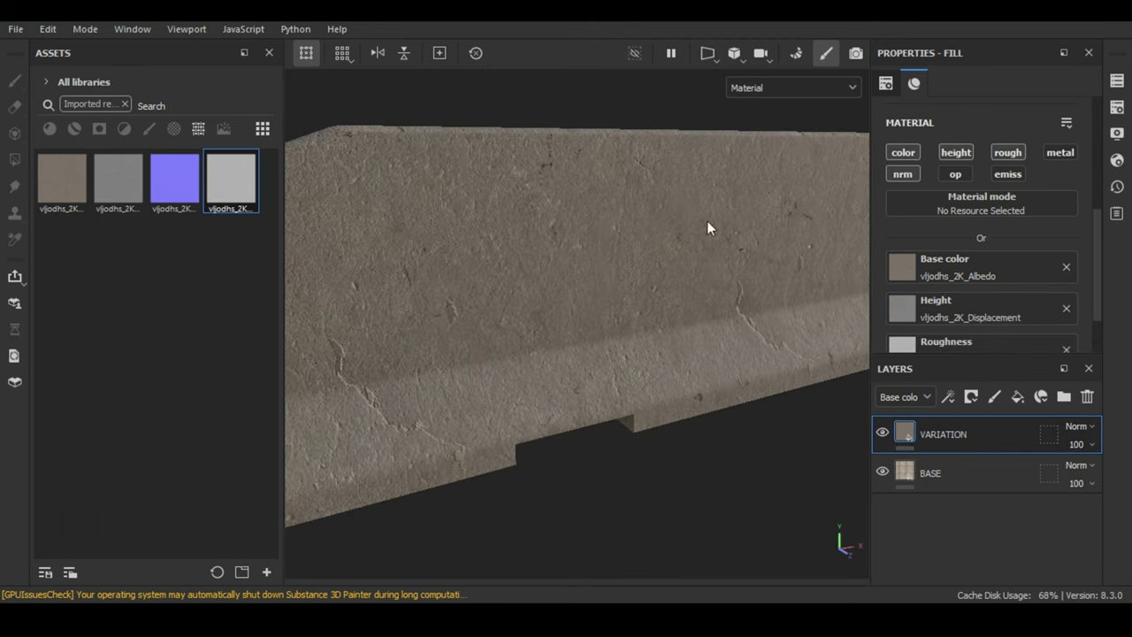
scroll(672, 221, up, 3)
mouse_move(653, 221)
alt+mouse_down()
mouse_move(667, 321)
mouse_move(704, 275)
alt+mouse_up()
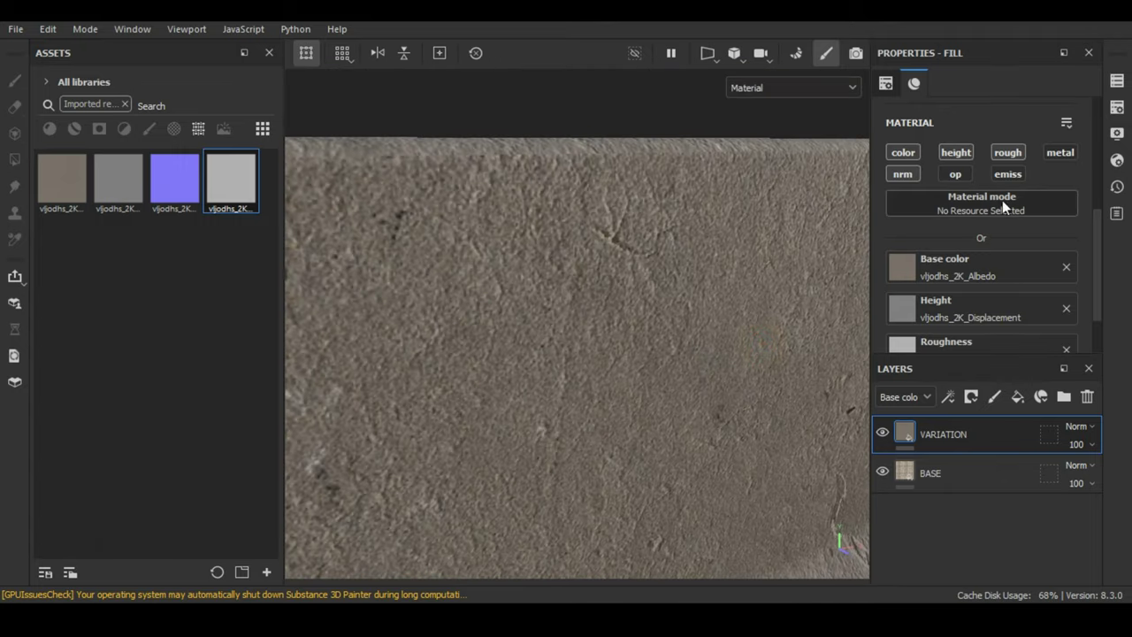
click(945, 477)
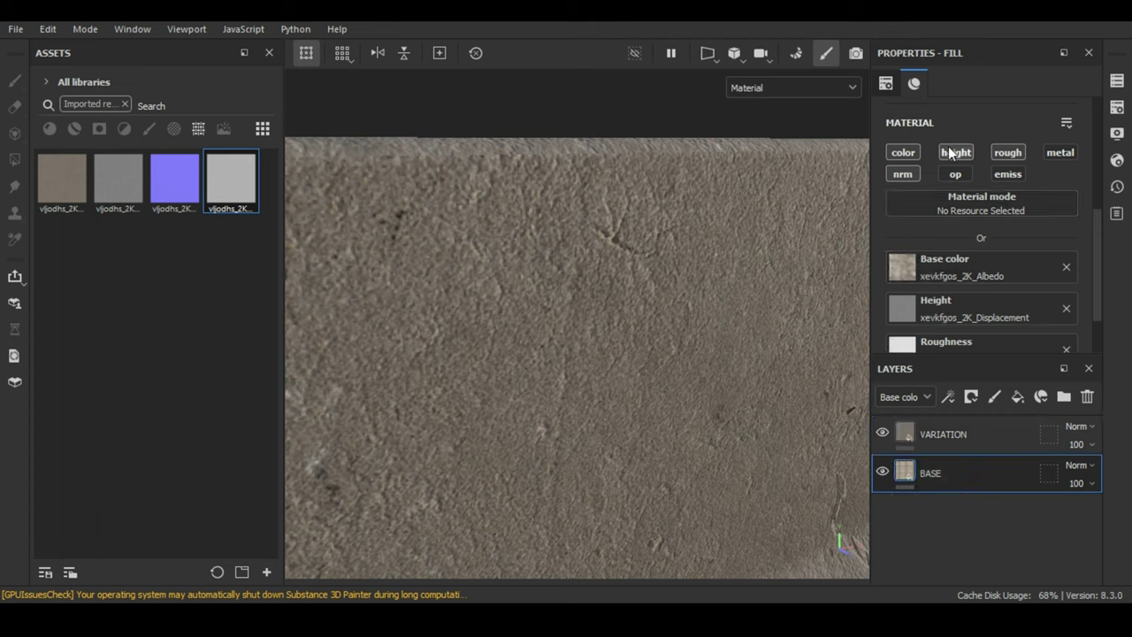
scroll(1008, 252, down, 2)
click(946, 431)
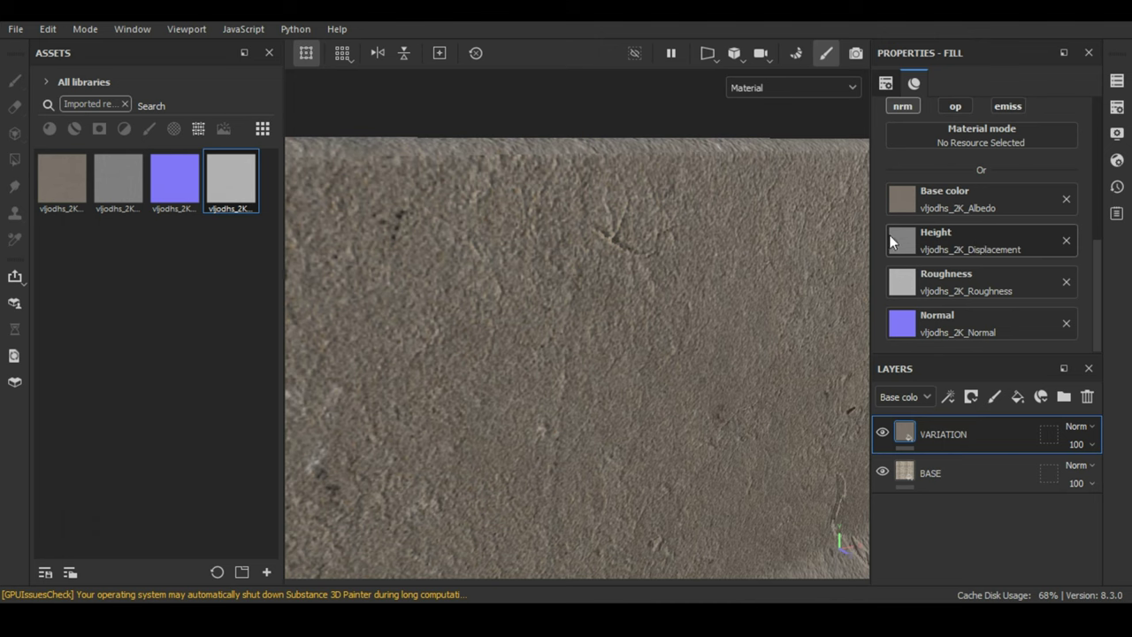
mouse_move(761, 239)
alt+mouse_down()
mouse_move(724, 188)
mouse_move(690, 268)
alt+mouse_up()
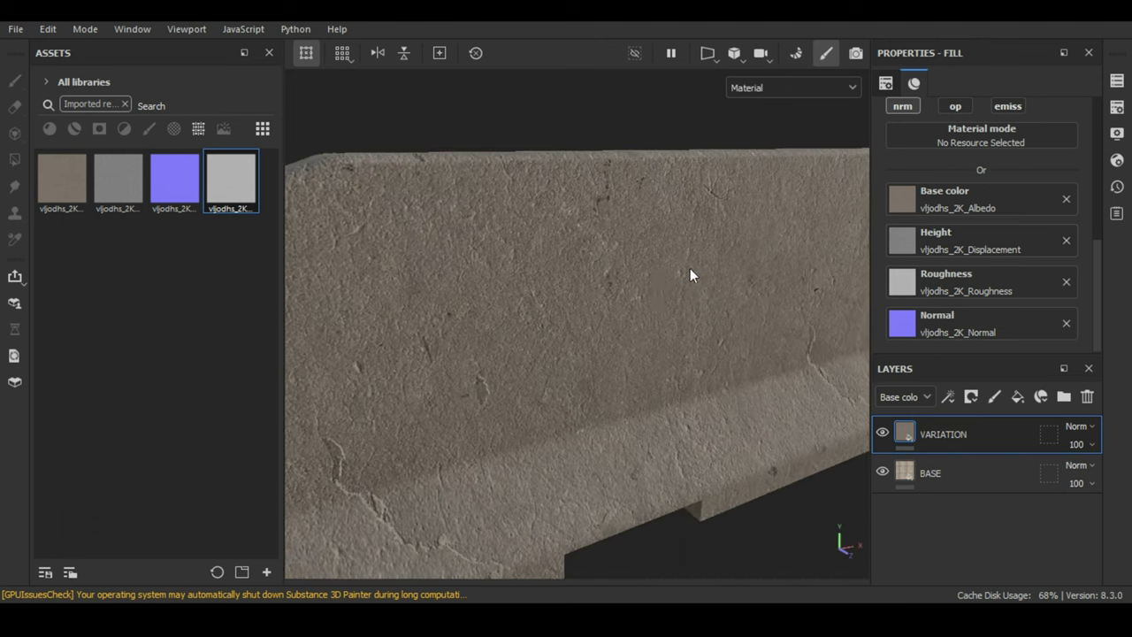
scroll(689, 274, down, 3)
scroll(689, 277, up, 3)
scroll(898, 209, up, 3)
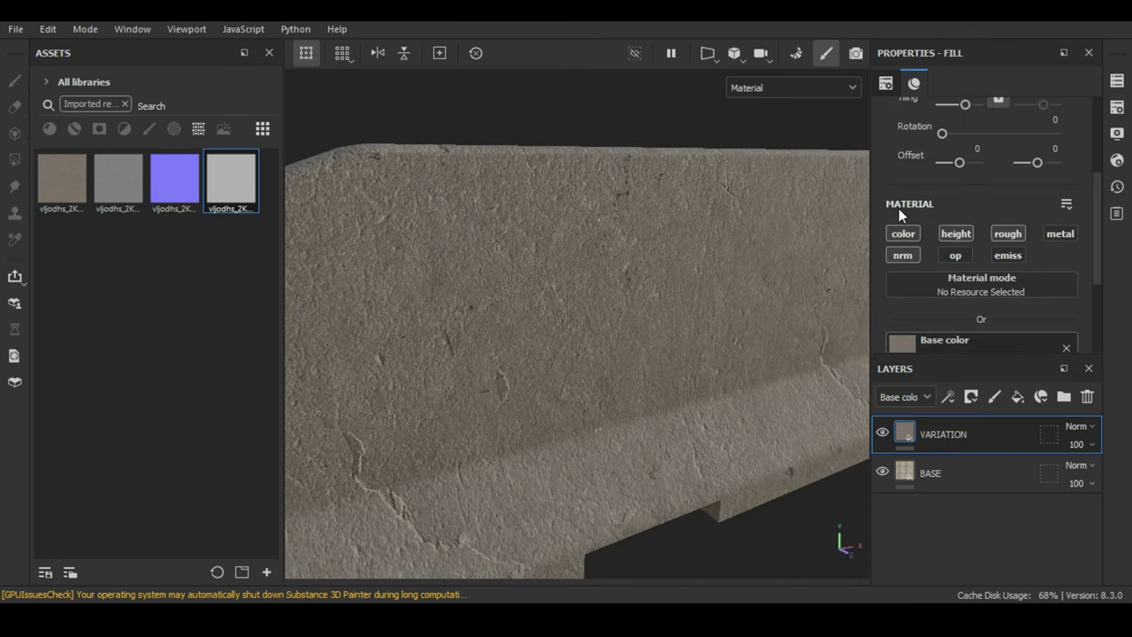
Set the VARIATION fill's tiling to 3 and zoom out to see the whole barrier.
click(915, 232)
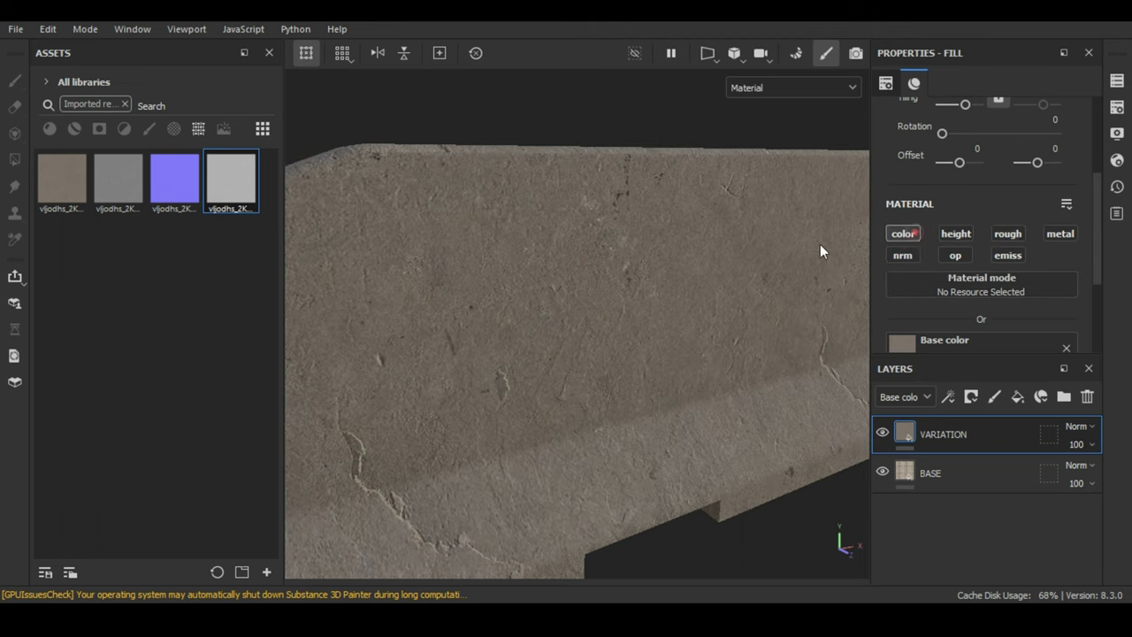
mouse_move(541, 239)
alt+mouse_down()
mouse_move(632, 241)
mouse_move(615, 275)
mouse_move(518, 245)
mouse_move(669, 283)
alt+mouse_up()
scroll(959, 221, up, 3)
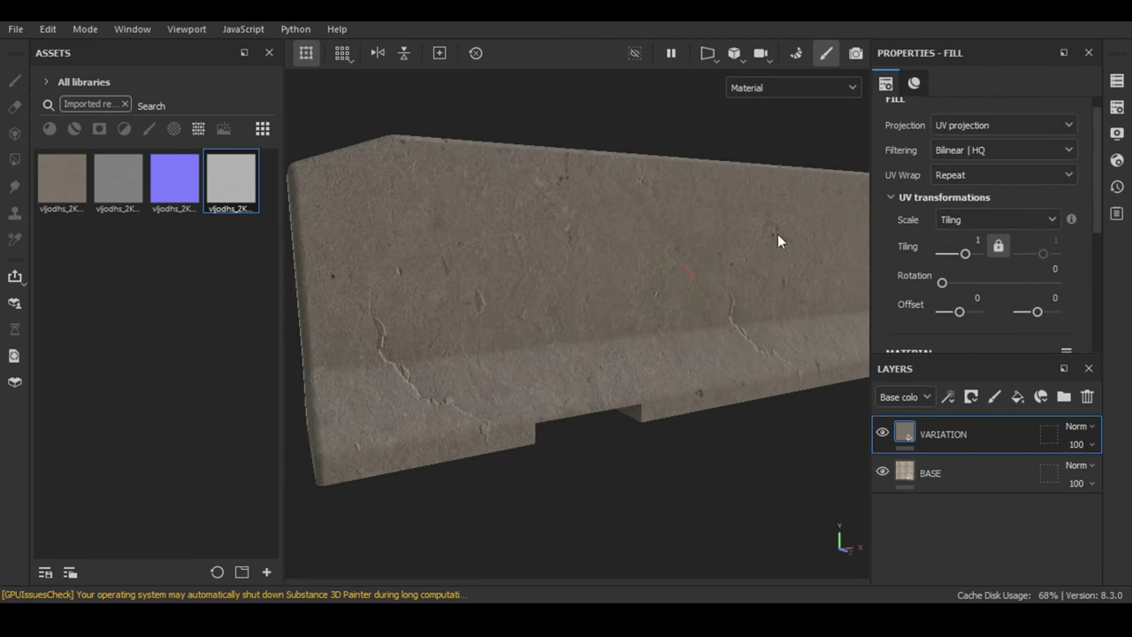
scroll(777, 234, up, 3)
drag(975, 257, 967, 255)
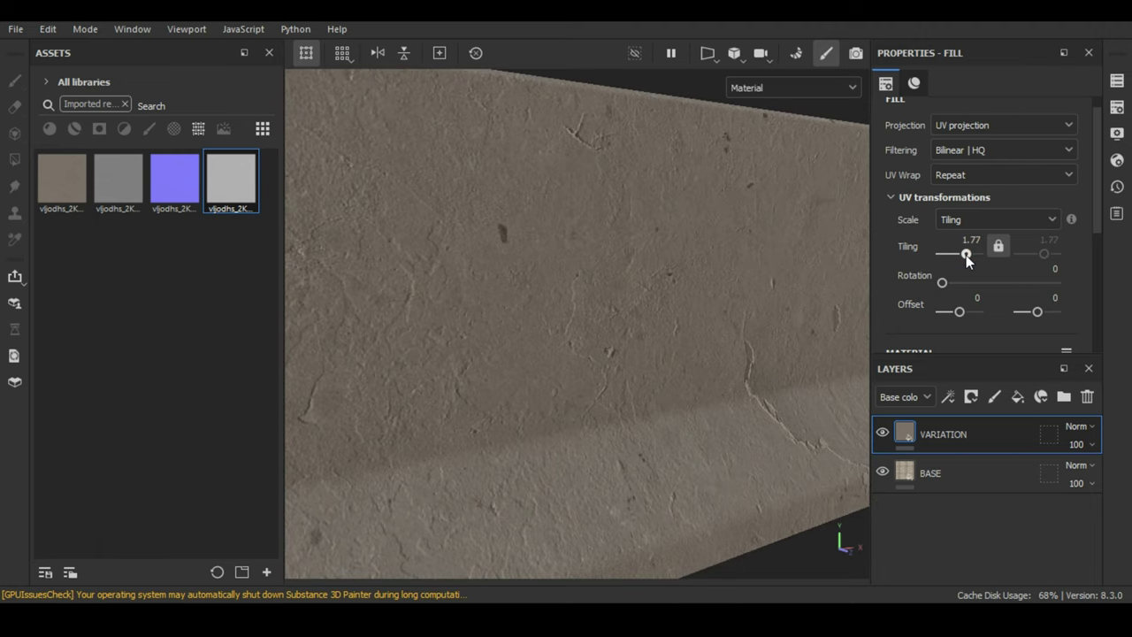
double_click(969, 239)
text(3)
alt+right_drag(766, 253, 666, 305)
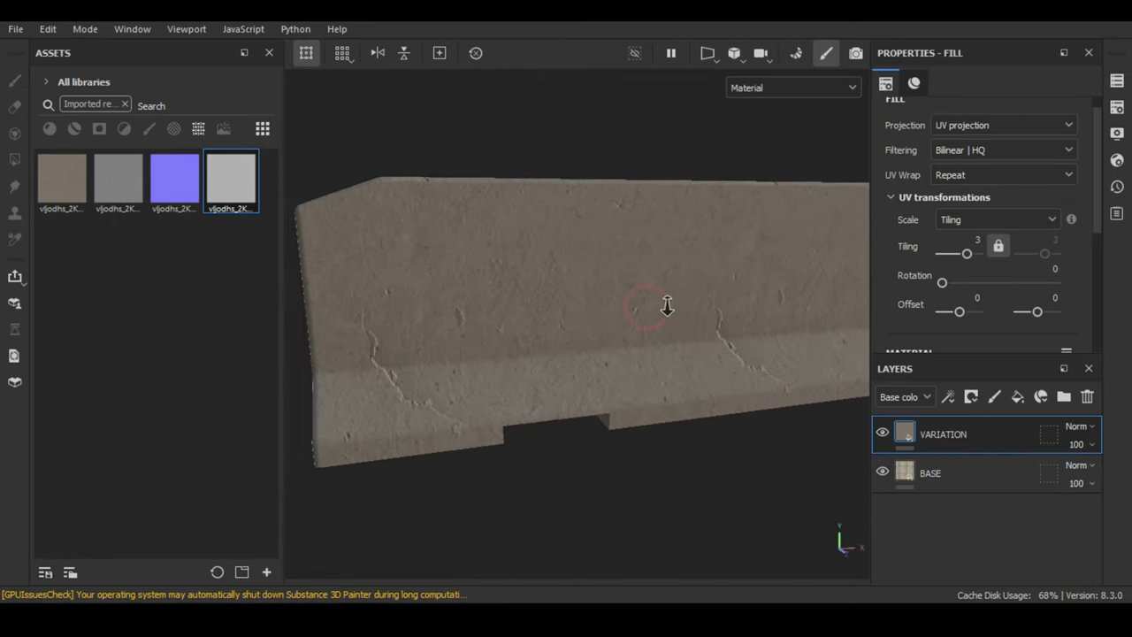
click(971, 397)
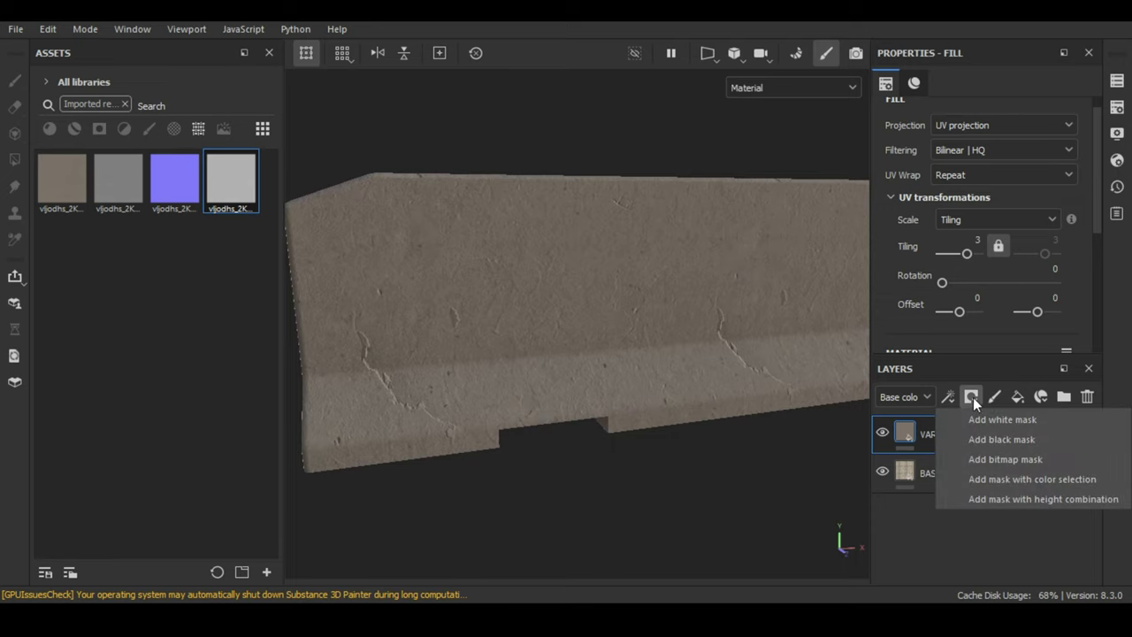
Give the VARIATION layer a black mask.
click(925, 434)
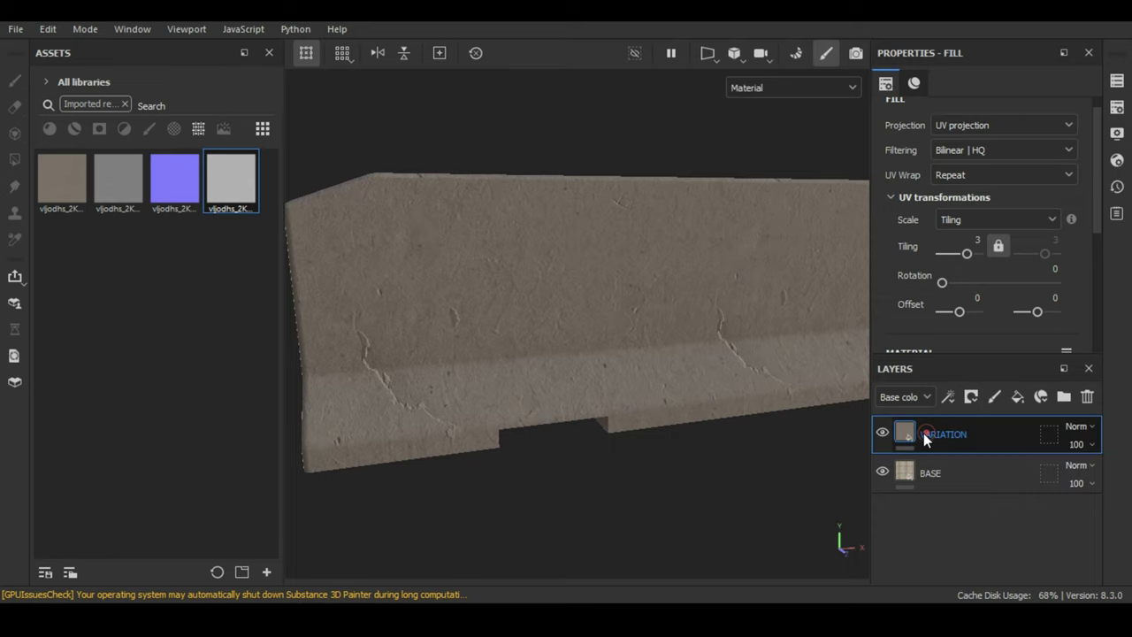
click(971, 399)
click(1017, 436)
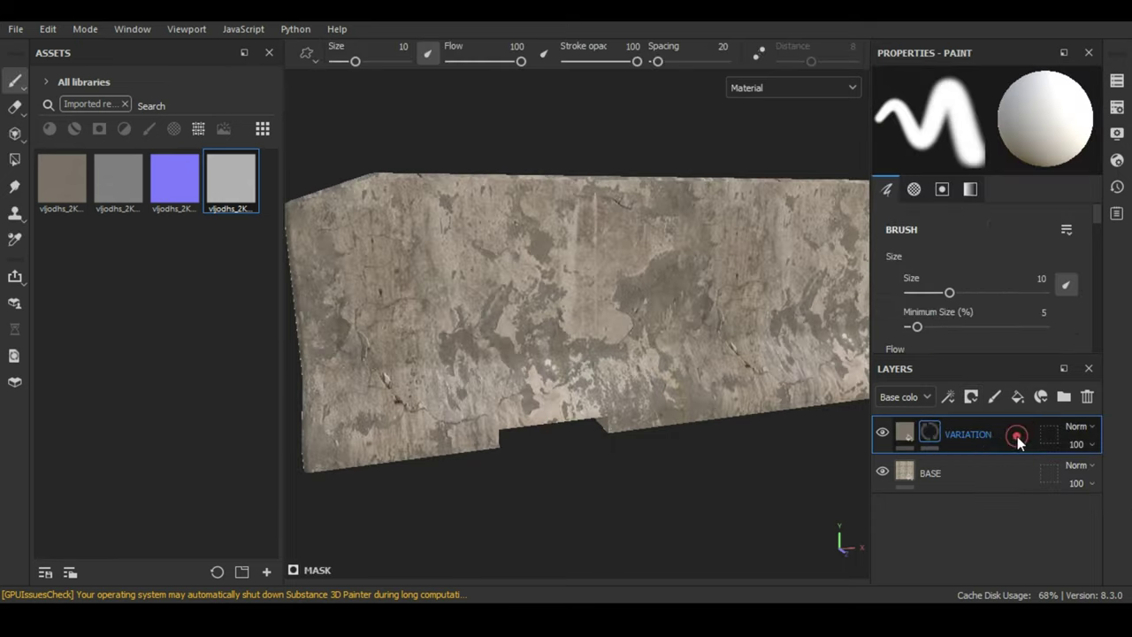
Add a fill to VARIATION's mask and set its grayscale to Grunge Cobweb.
right_click(932, 430)
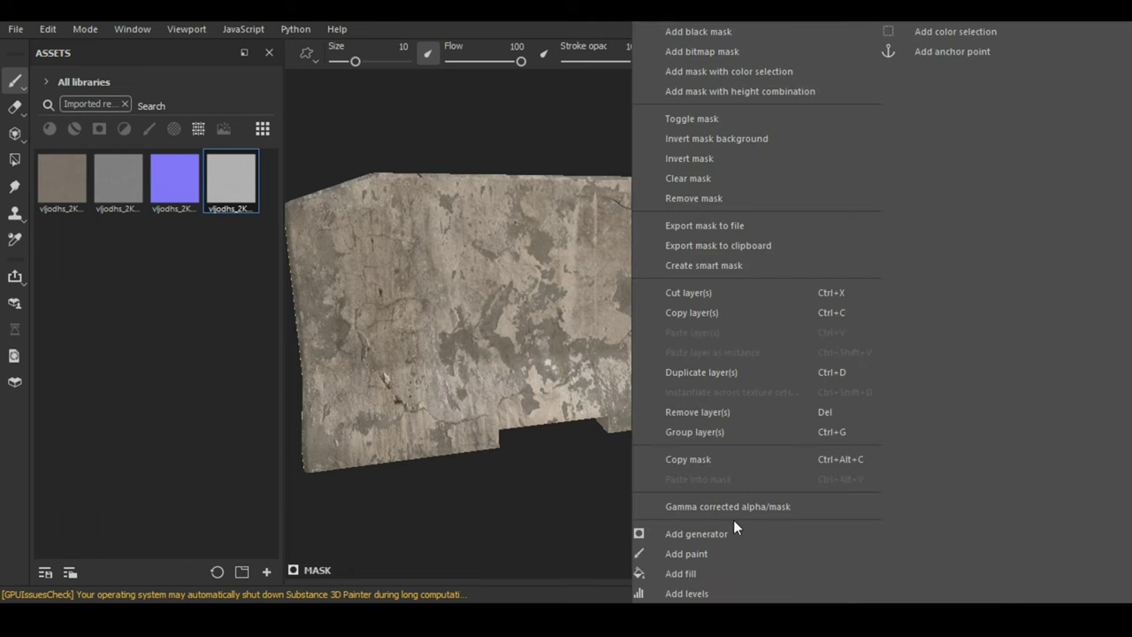
click(702, 572)
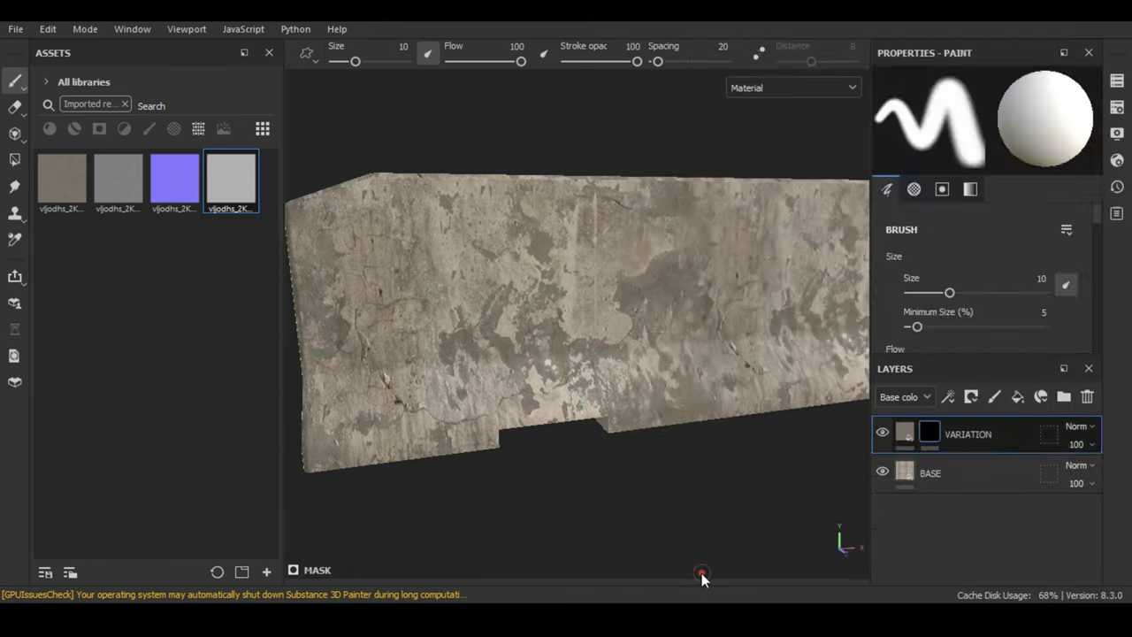
scroll(1019, 219, down, 1)
scroll(1019, 219, down, 3)
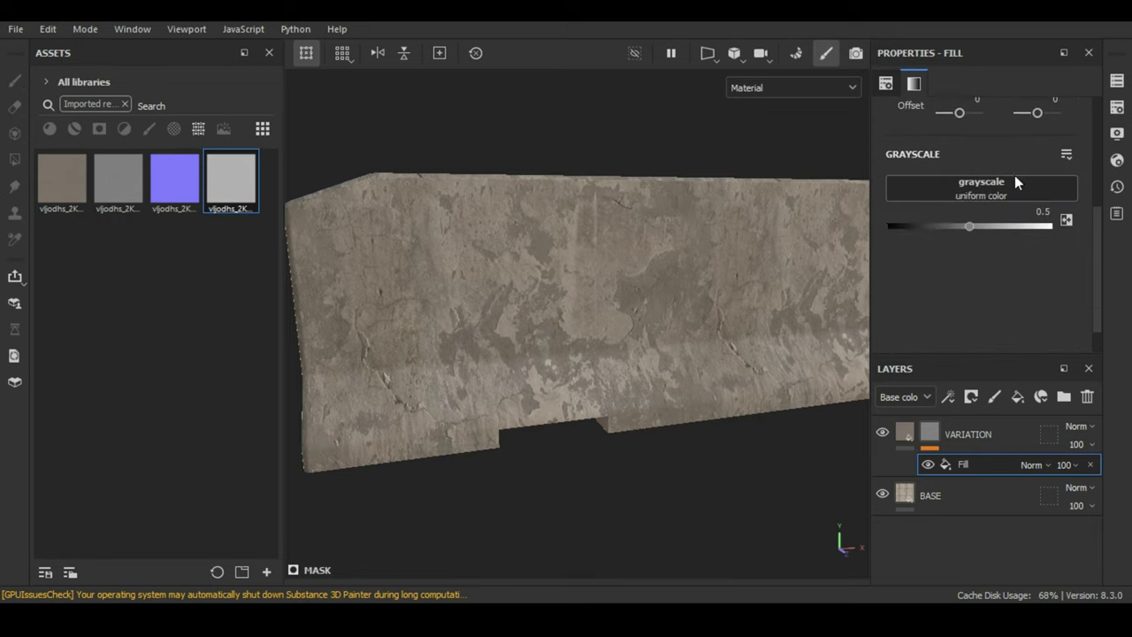
click(1014, 188)
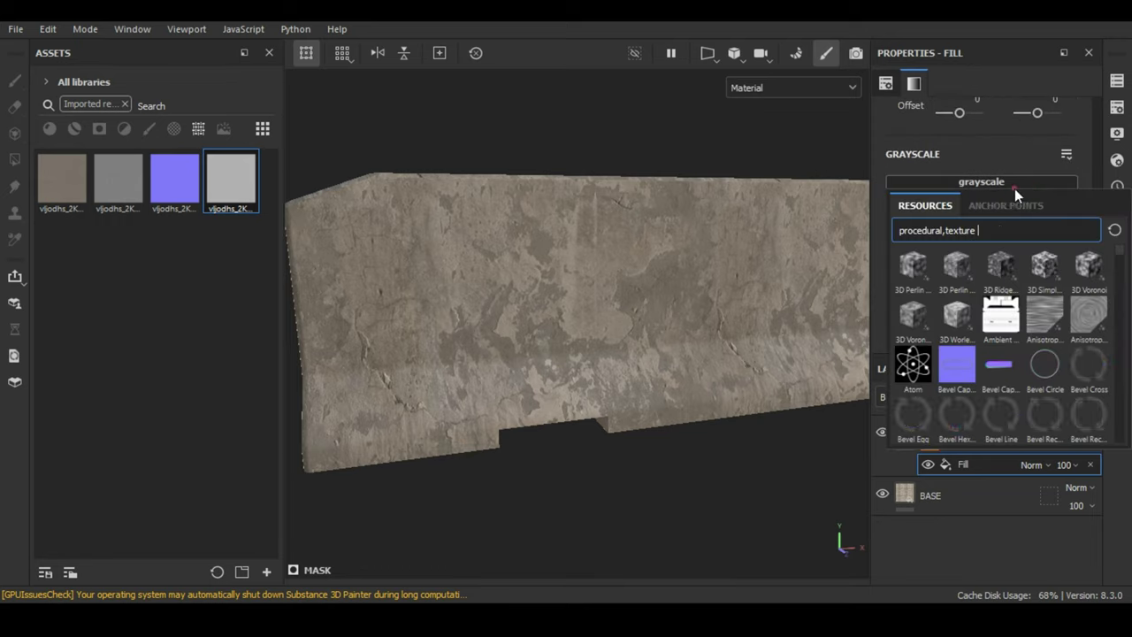
scroll(1029, 298, down, 3)
scroll(1031, 300, down, 2)
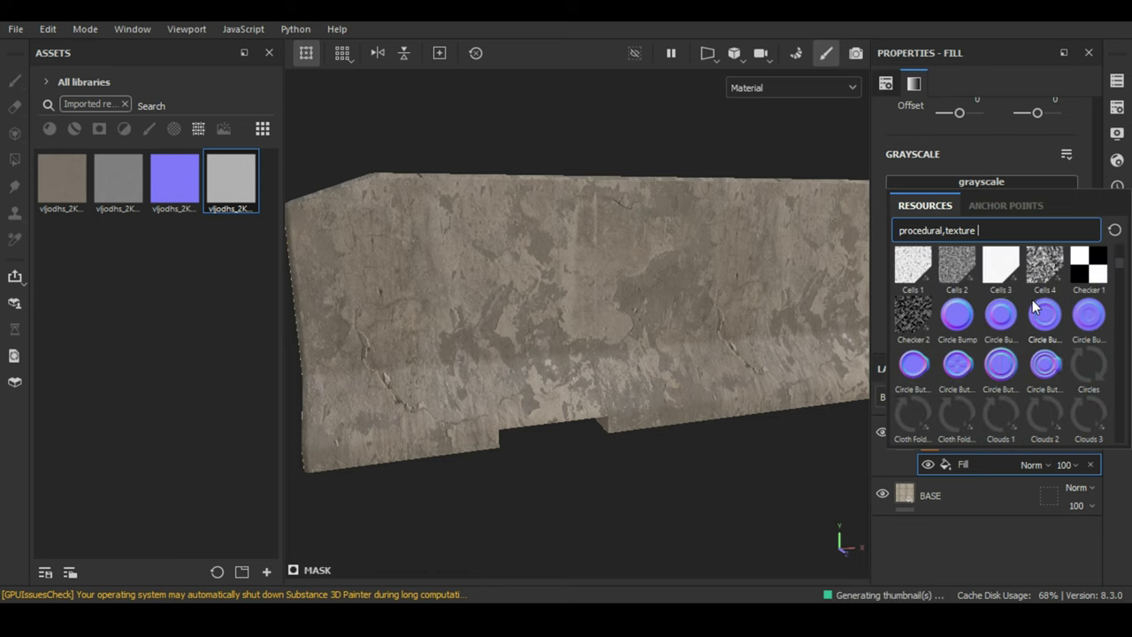
scroll(1032, 301, down, 2)
scroll(1034, 303, down, 2)
scroll(1032, 300, down, 2)
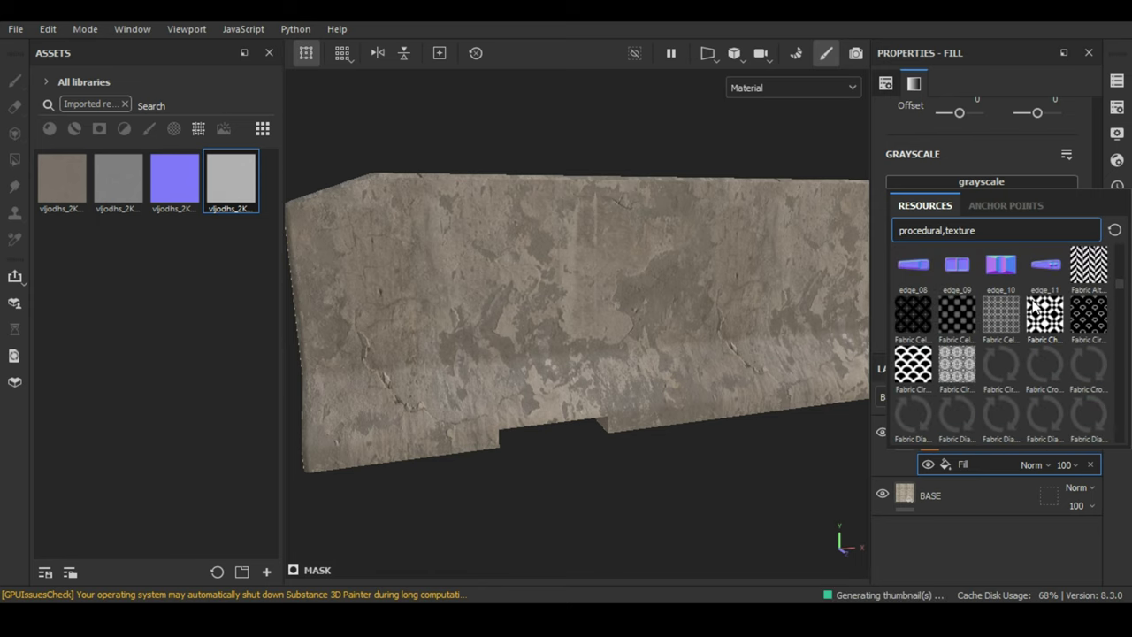
scroll(1032, 300, down, 2)
scroll(1031, 301, down, 2)
scroll(1032, 300, down, 2)
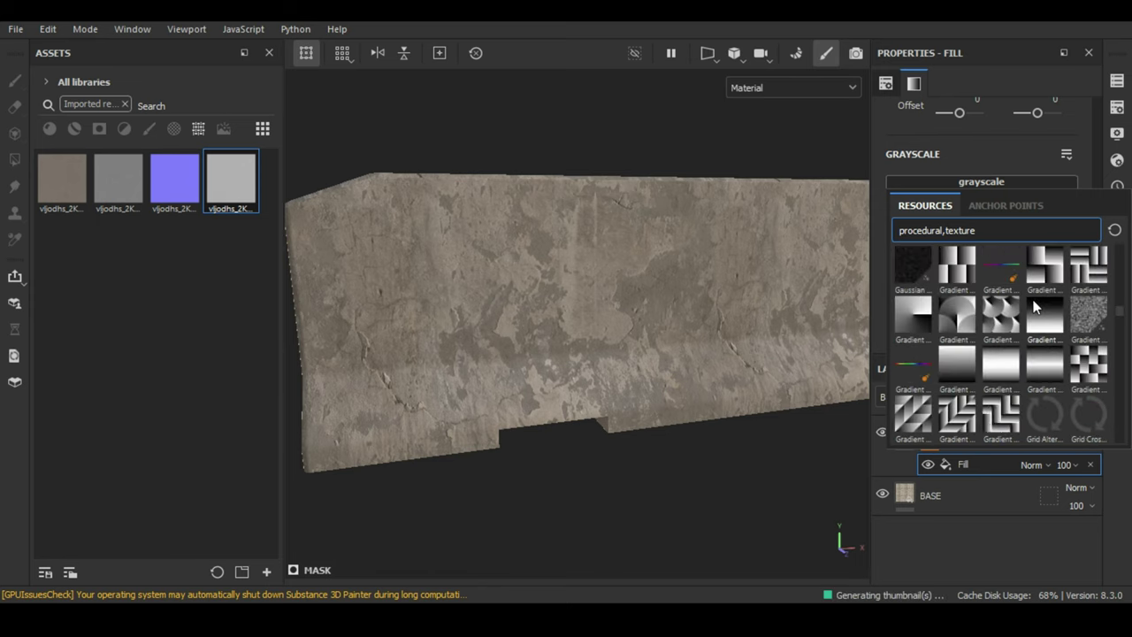
scroll(1067, 315, down, 3)
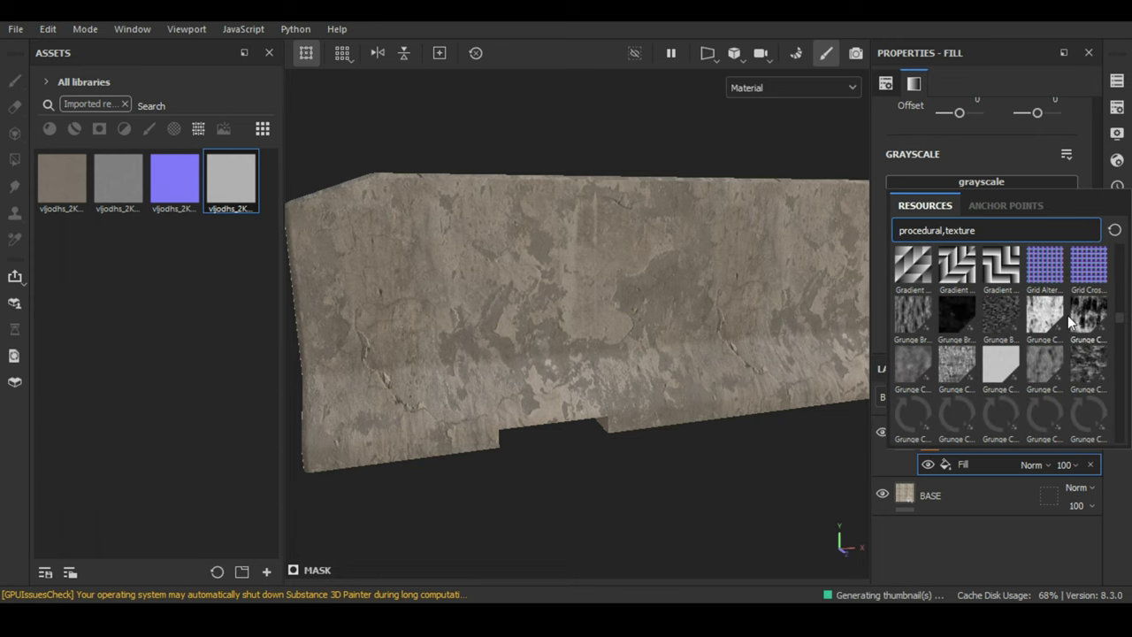
click(1089, 315)
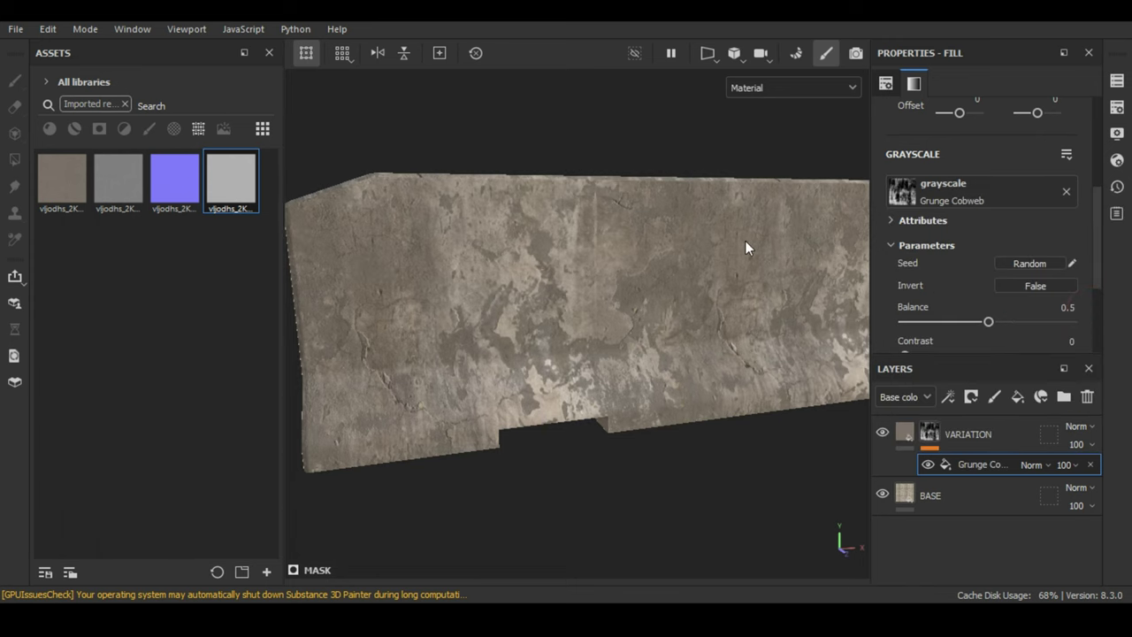
Set the Grunge Cobweb mask contrast to 0.35.
mouse_move(744, 240)
alt+mouse_down()
mouse_move(697, 247)
mouse_move(747, 233)
alt+mouse_up()
scroll(993, 315, down, 1)
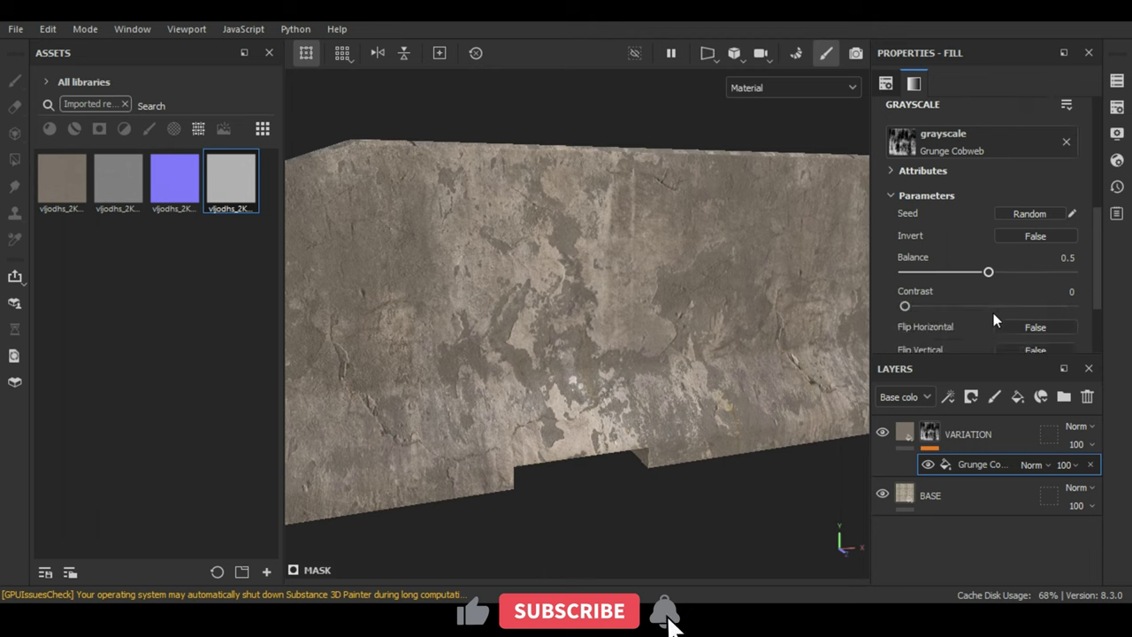
mouse_move(905, 306)
mouse_down()
mouse_move(1048, 306)
mouse_move(963, 306)
mouse_up()
mouse_move(654, 247)
alt+mouse_down()
mouse_move(618, 245)
mouse_move(645, 252)
mouse_move(611, 232)
mouse_move(593, 283)
mouse_move(659, 313)
mouse_move(593, 326)
mouse_move(833, 397)
alt+mouse_up()
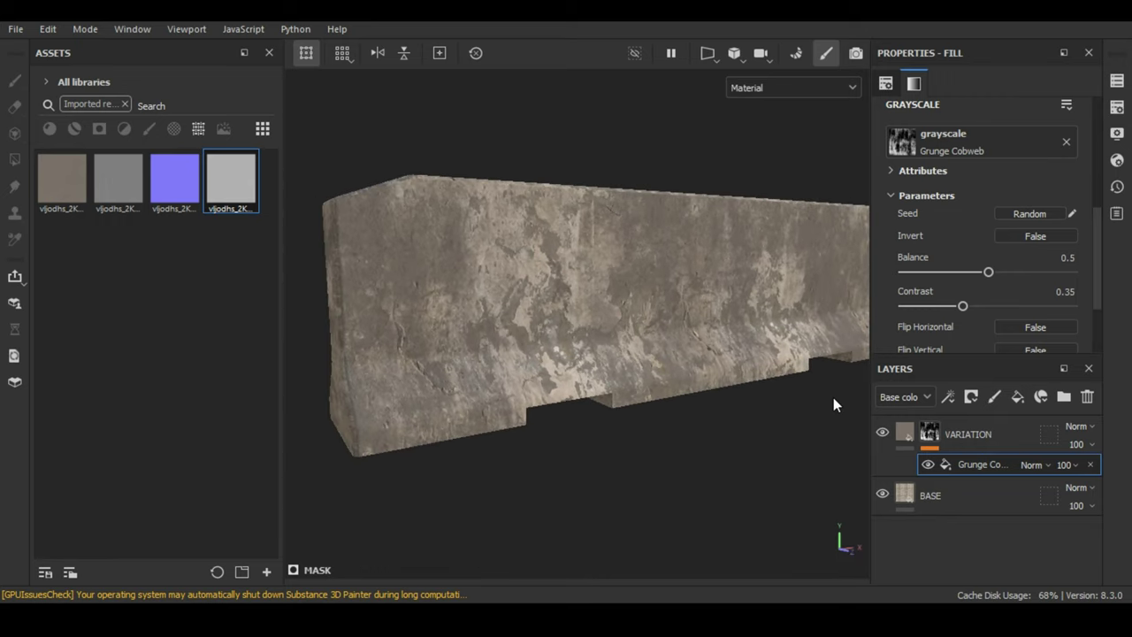
Toggle VARIATION's visibility to compare the look, then reselect the VARIATION layer.
click(882, 432)
click(882, 431)
click(883, 432)
click(883, 433)
click(882, 433)
click(882, 432)
click(882, 431)
mouse_move(690, 323)
alt+mouse_down()
mouse_move(631, 321)
mouse_move(601, 349)
alt+mouse_up()
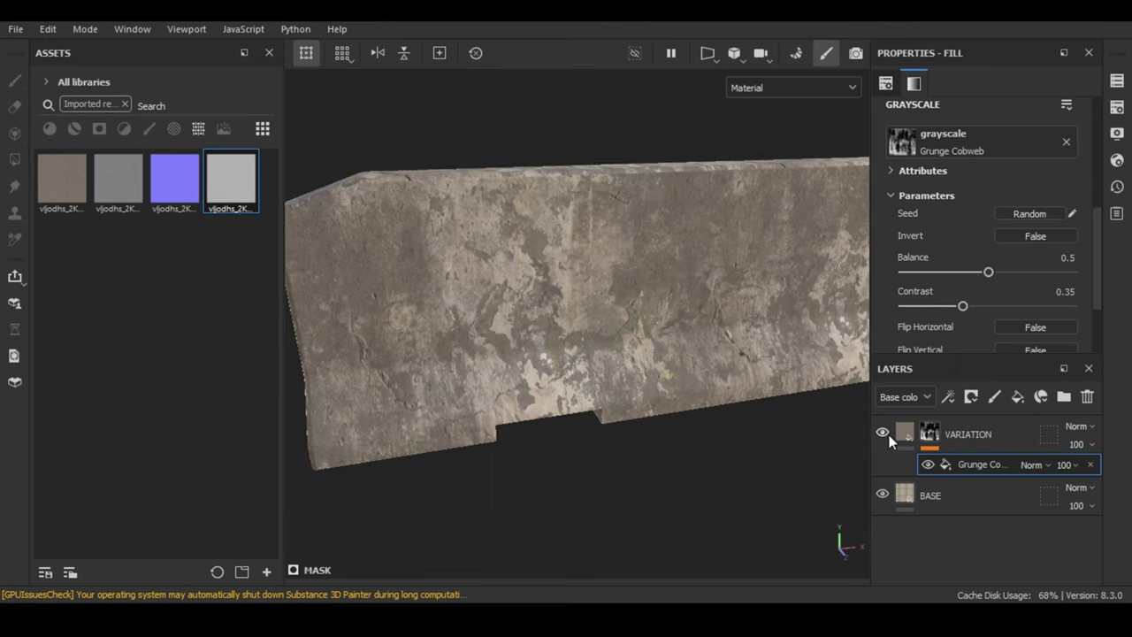
click(969, 433)
mouse_move(686, 279)
alt+mouse_down()
mouse_move(709, 267)
mouse_move(678, 286)
alt+mouse_up()
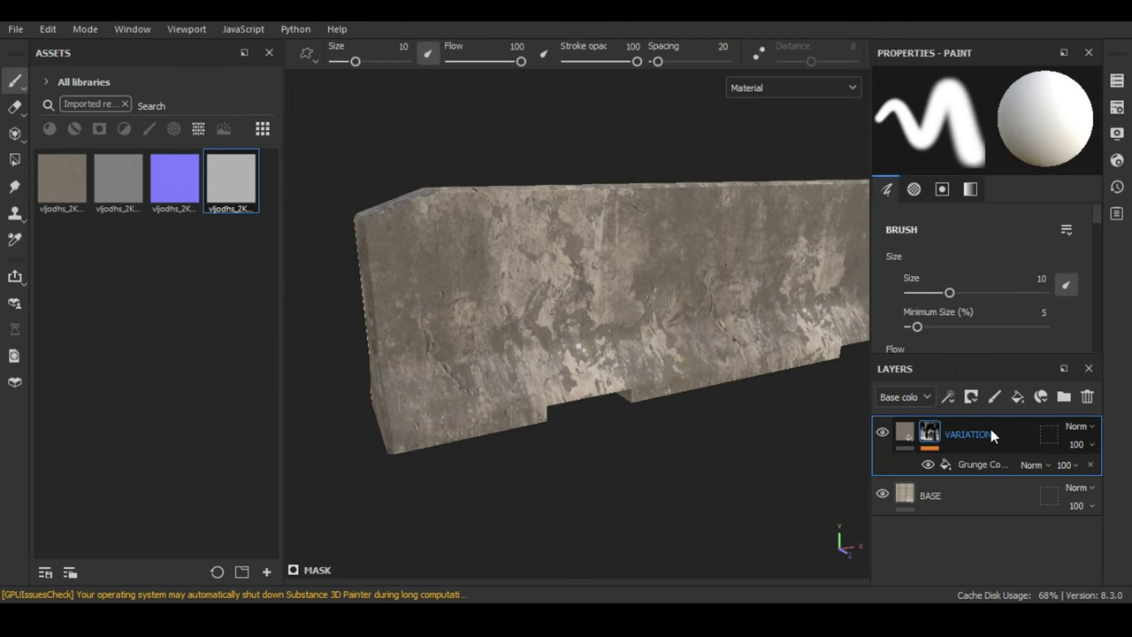
Add a fill layer above VARIATION using the brown albedo texture as base color.
click(1018, 397)
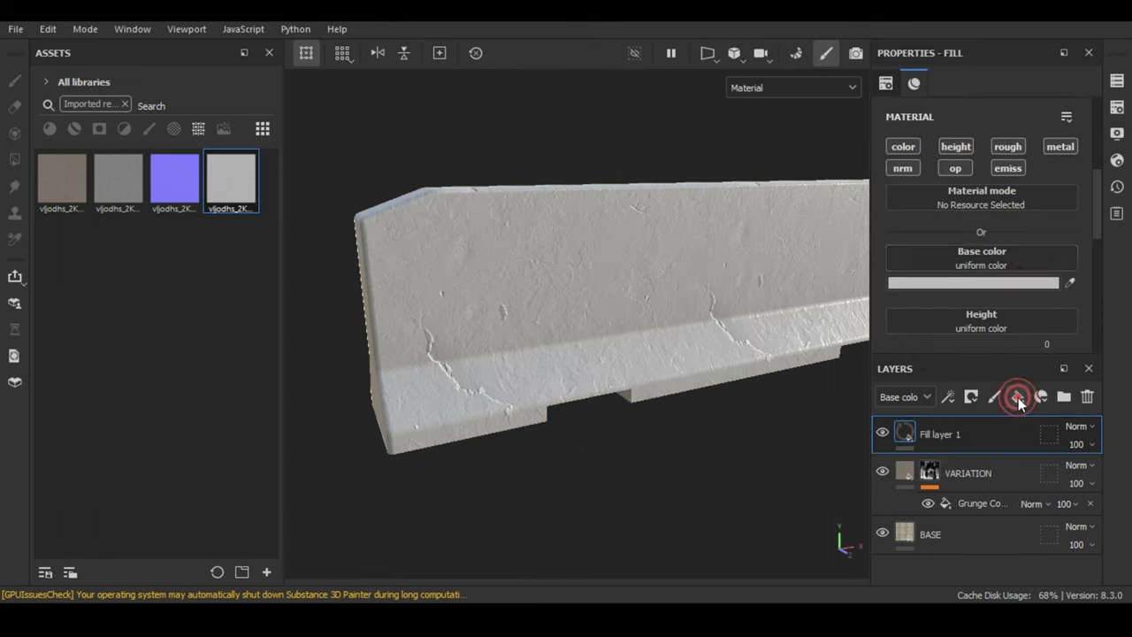
drag(73, 185, 963, 260)
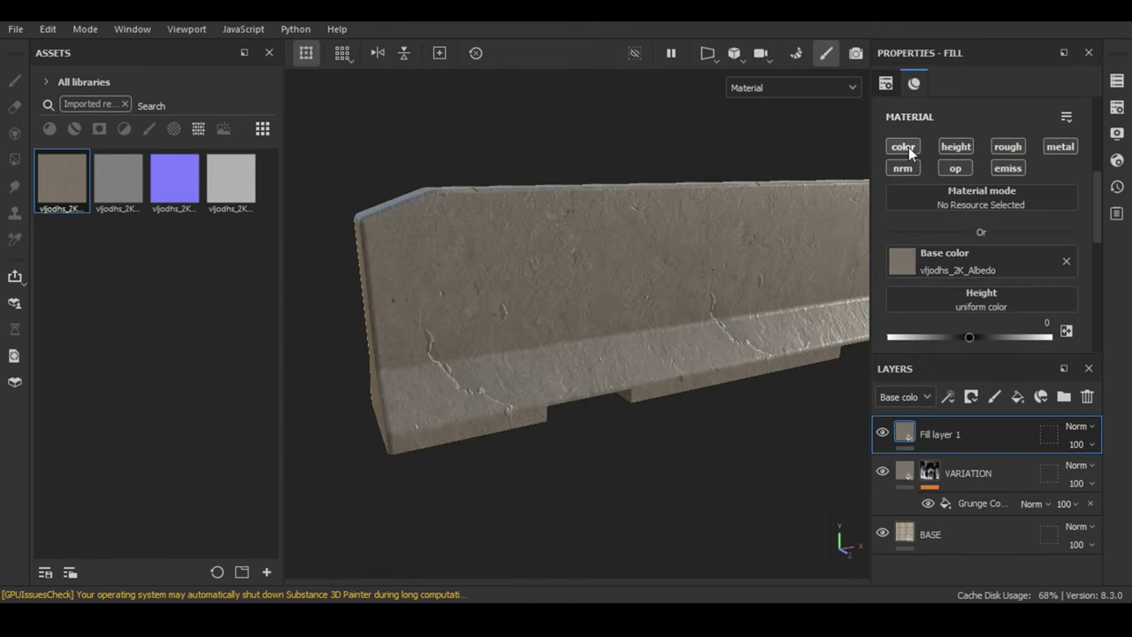
scroll(1005, 196, up, 5)
double_click(978, 202)
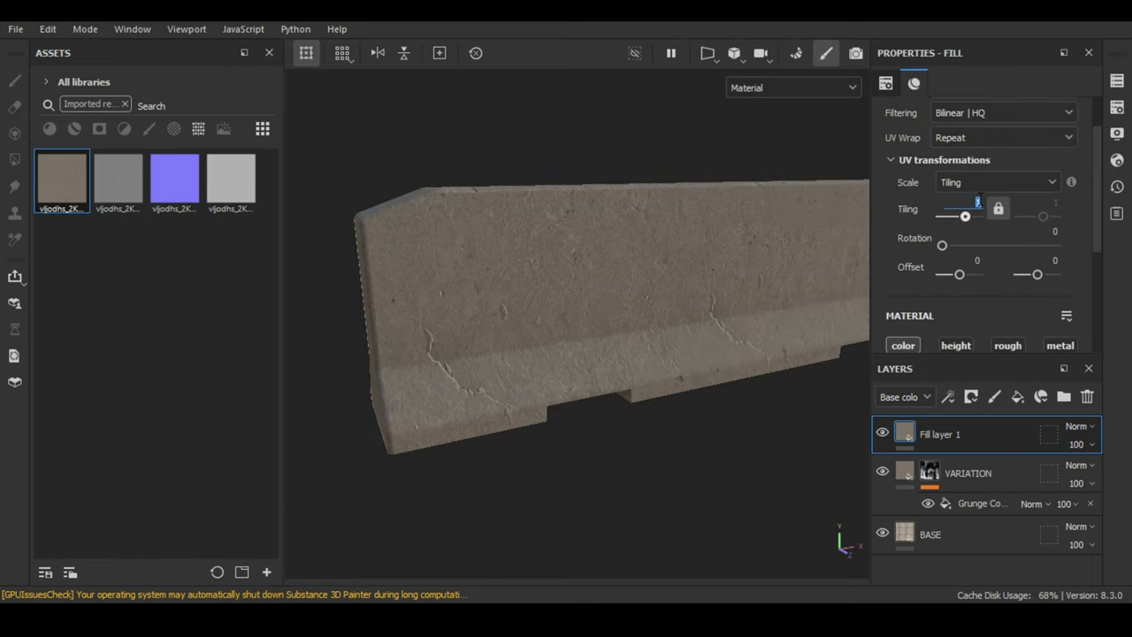
Set Fill layer 1's tiling to 3 and darken it with a Levels midtone of 2.008.
text(3)
right_click(957, 440)
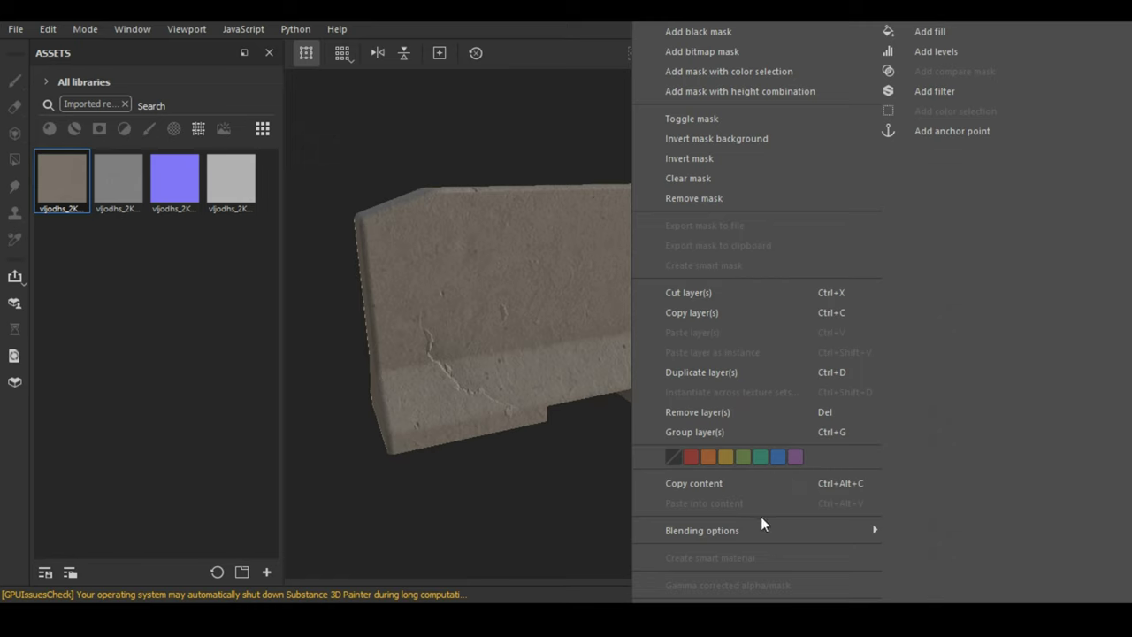
click(957, 51)
drag(988, 148, 994, 152)
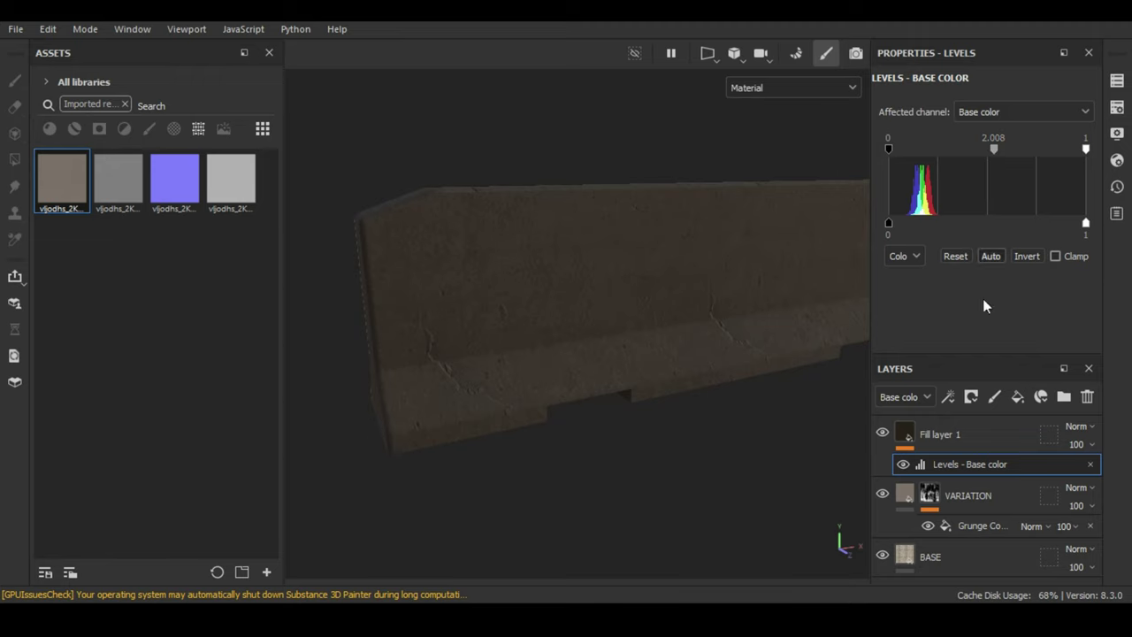
alt+drag(733, 286, 731, 250)
Give Fill layer 1 a black mask.
click(935, 433)
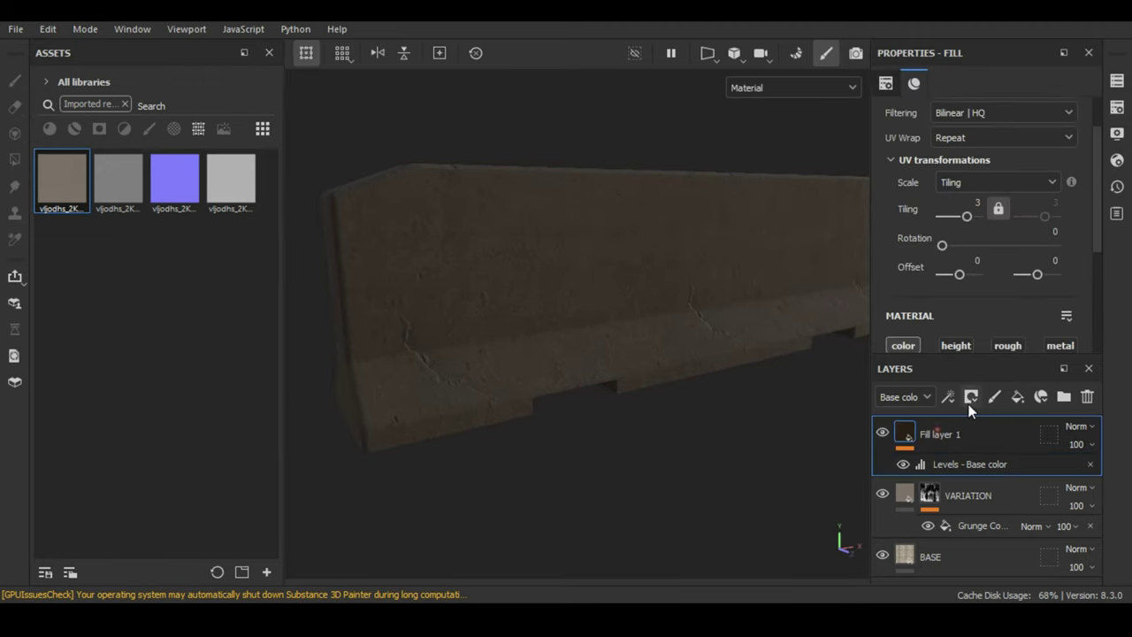
click(971, 396)
click(1026, 432)
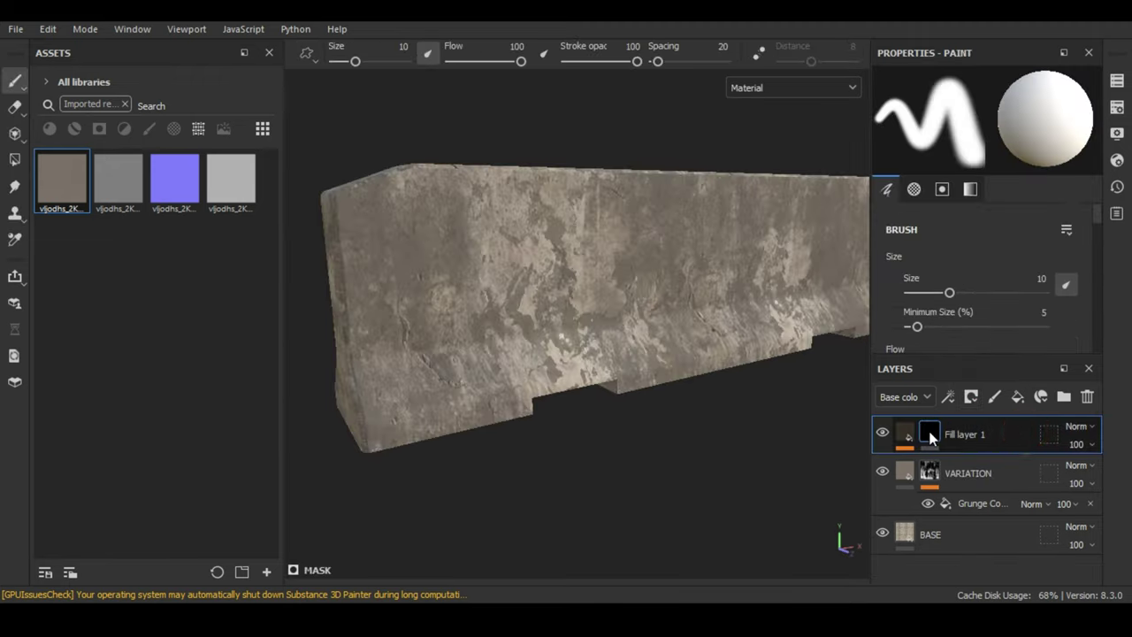
Add a fill to Fill layer 1's mask with Grunge Concrete Spots as its grayscale.
right_click(929, 433)
click(705, 567)
scroll(955, 260, down, 4)
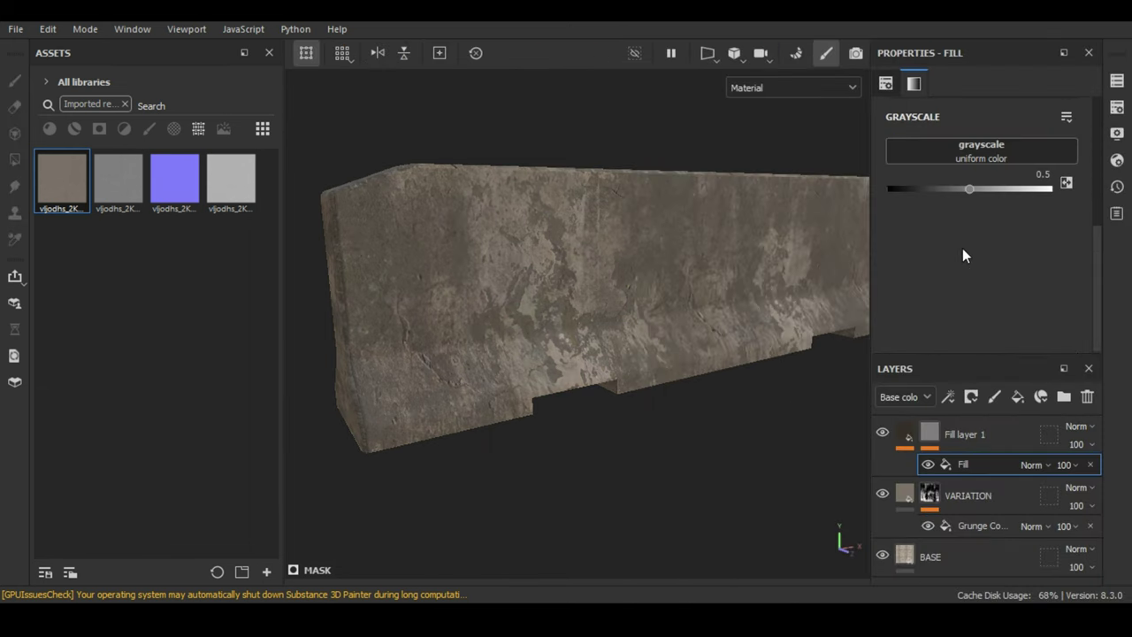
click(1001, 154)
scroll(1016, 283, down, 3)
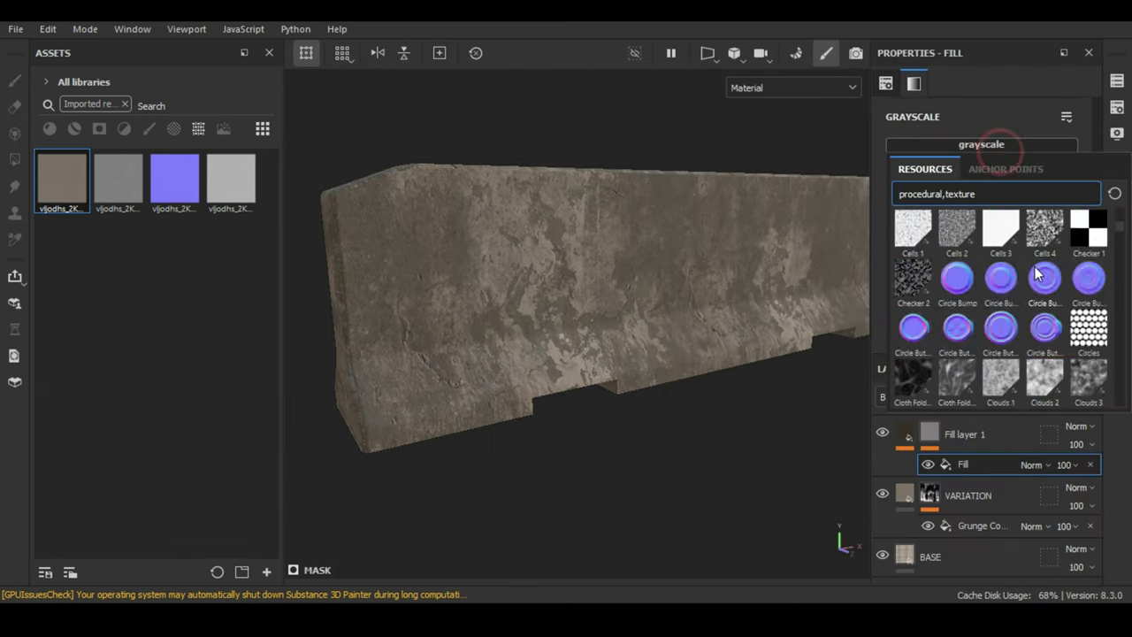
scroll(1025, 278, down, 3)
scroll(1036, 274, down, 3)
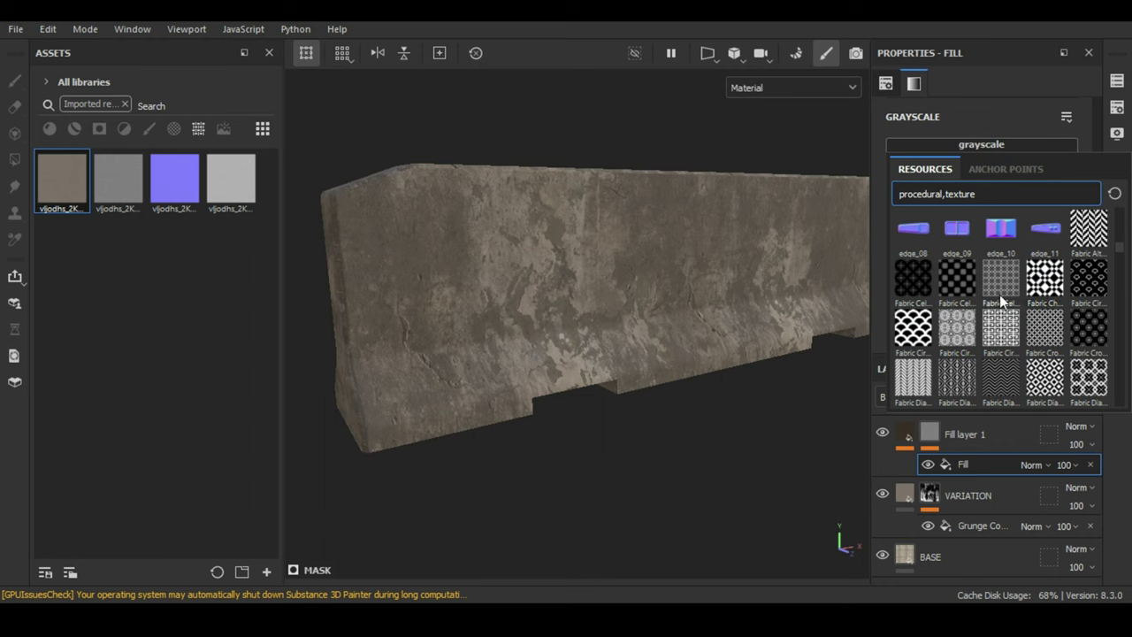
scroll(990, 300, down, 5)
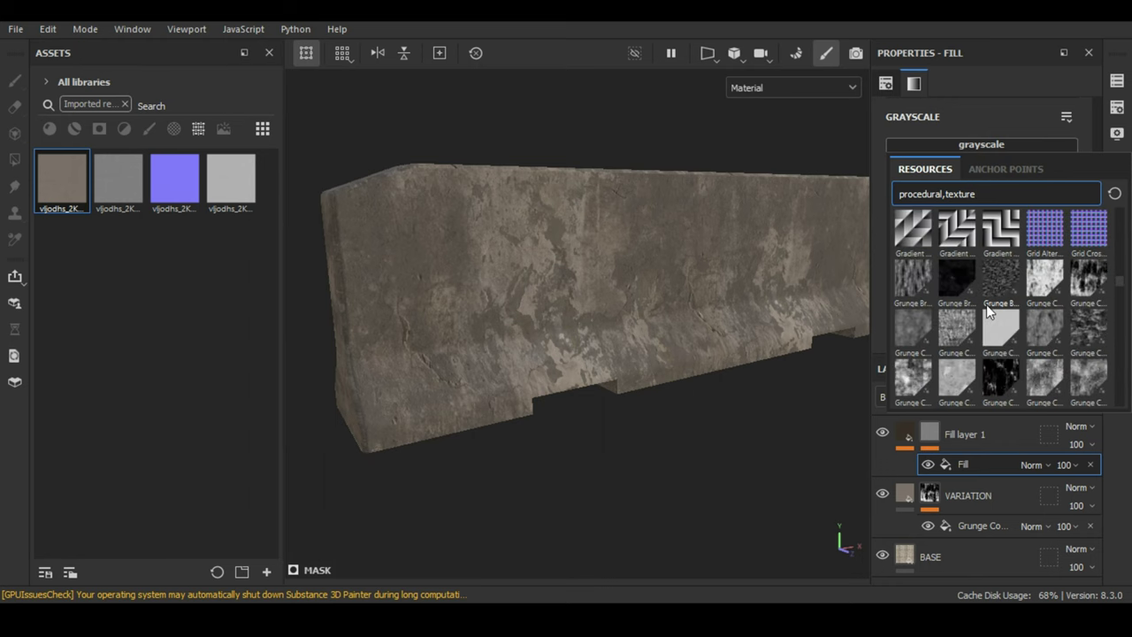
mouse_move(1000, 327)
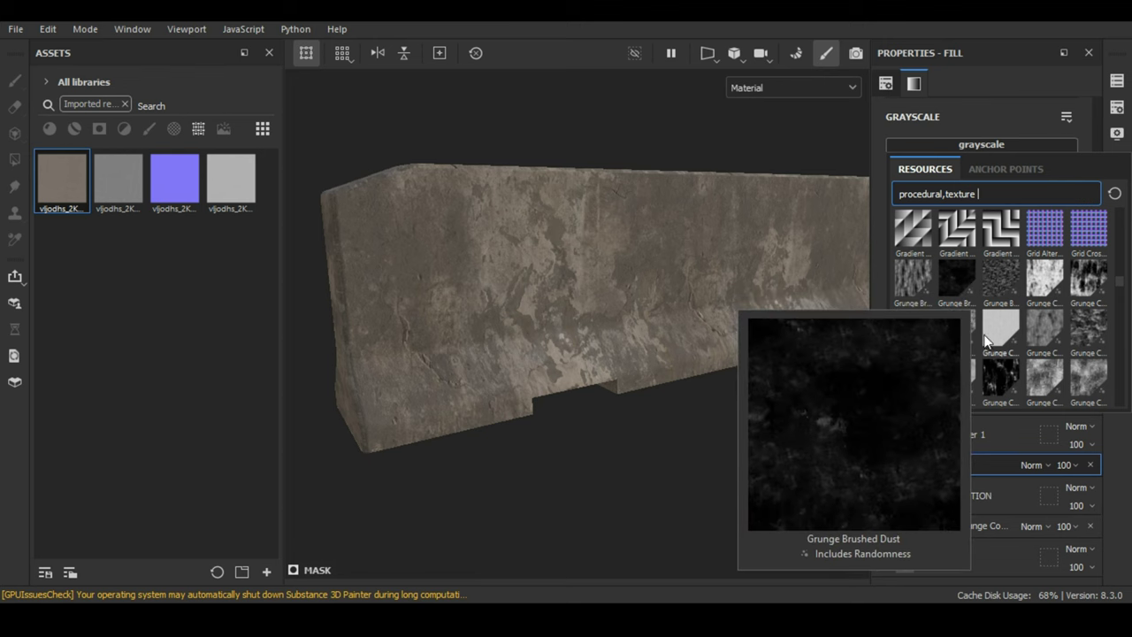
scroll(1048, 376, down, 2)
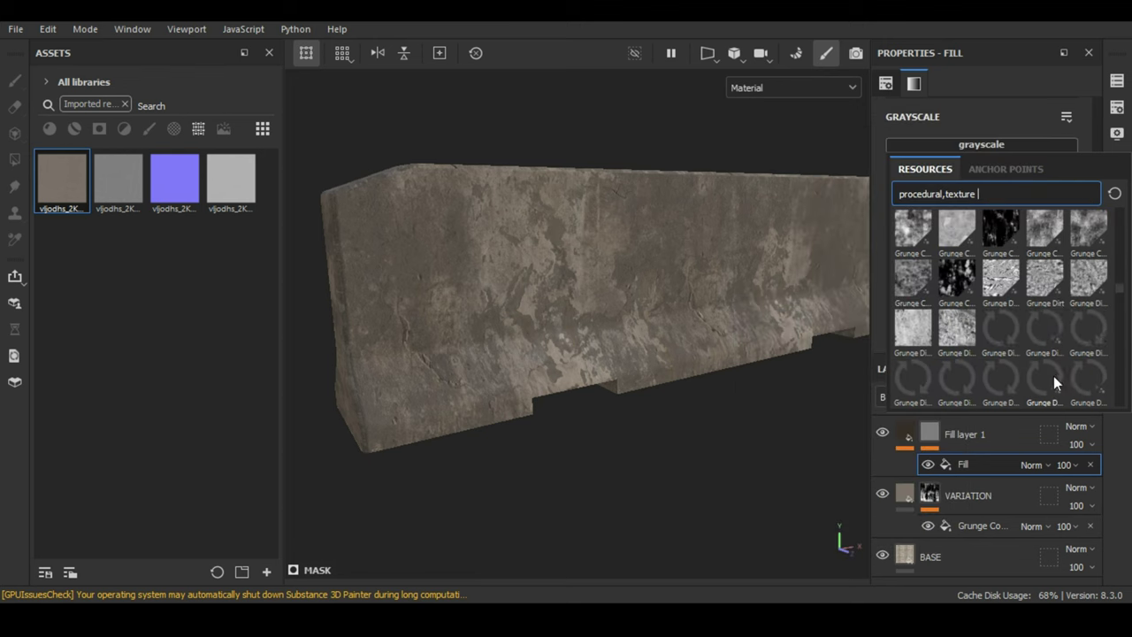
click(961, 281)
mouse_move(805, 317)
alt+mouse_down()
mouse_move(714, 285)
mouse_move(586, 313)
mouse_move(732, 386)
mouse_move(803, 378)
mouse_move(766, 336)
mouse_move(834, 327)
mouse_move(640, 333)
mouse_move(599, 317)
alt+mouse_up()
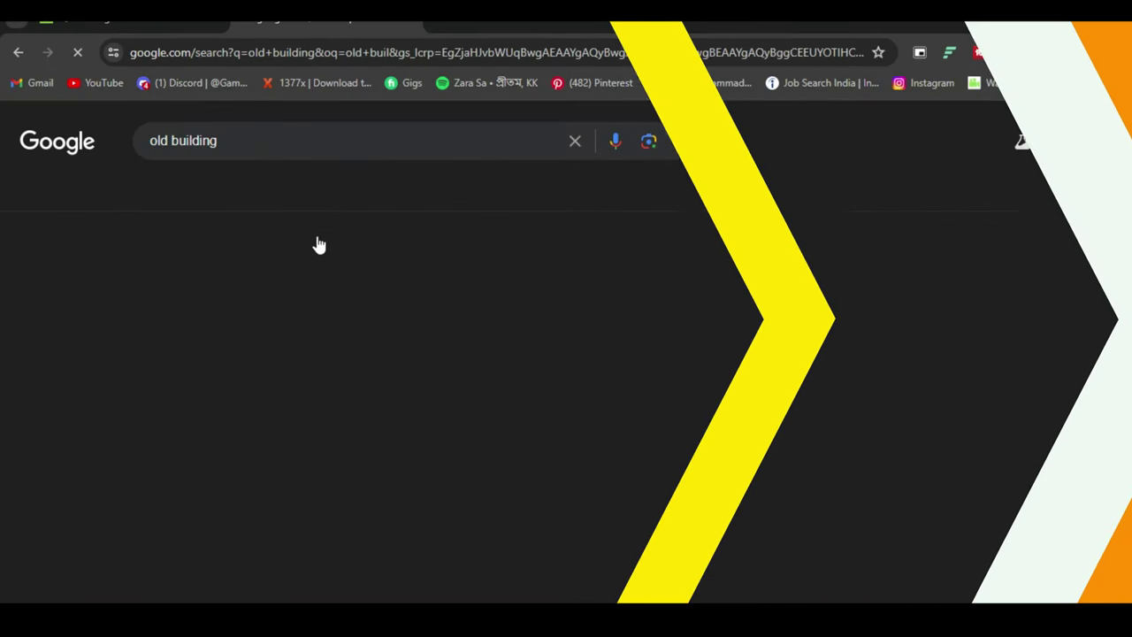
Show image results for 'old building' and scroll through them.
click(222, 184)
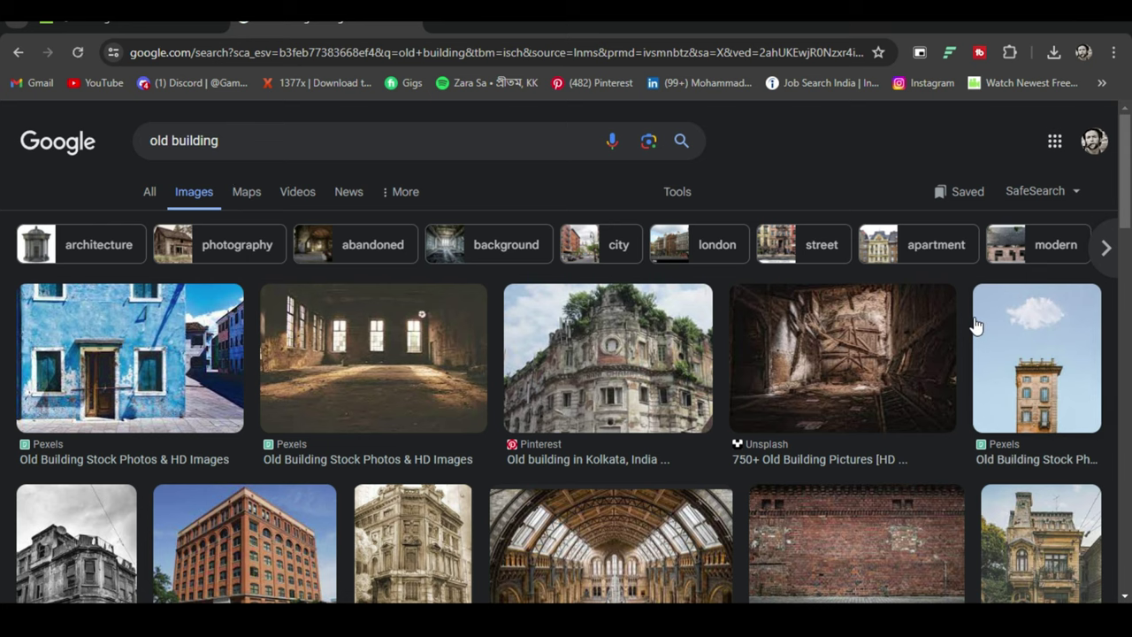
scroll(853, 192, down, 1)
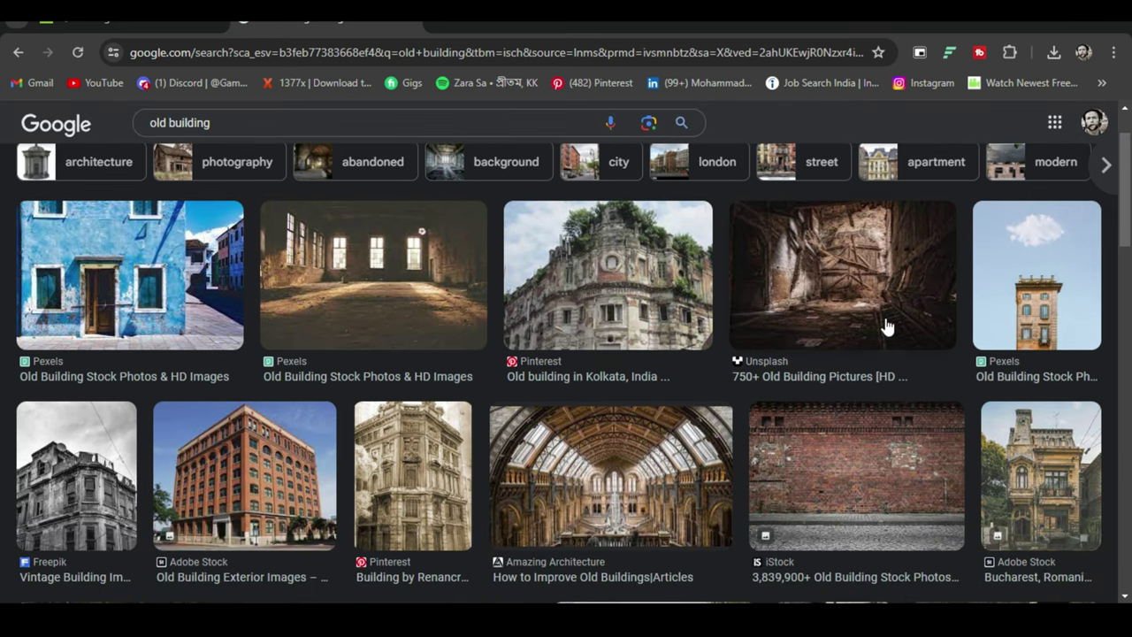
scroll(884, 341, down, 1)
scroll(884, 341, down, 1)
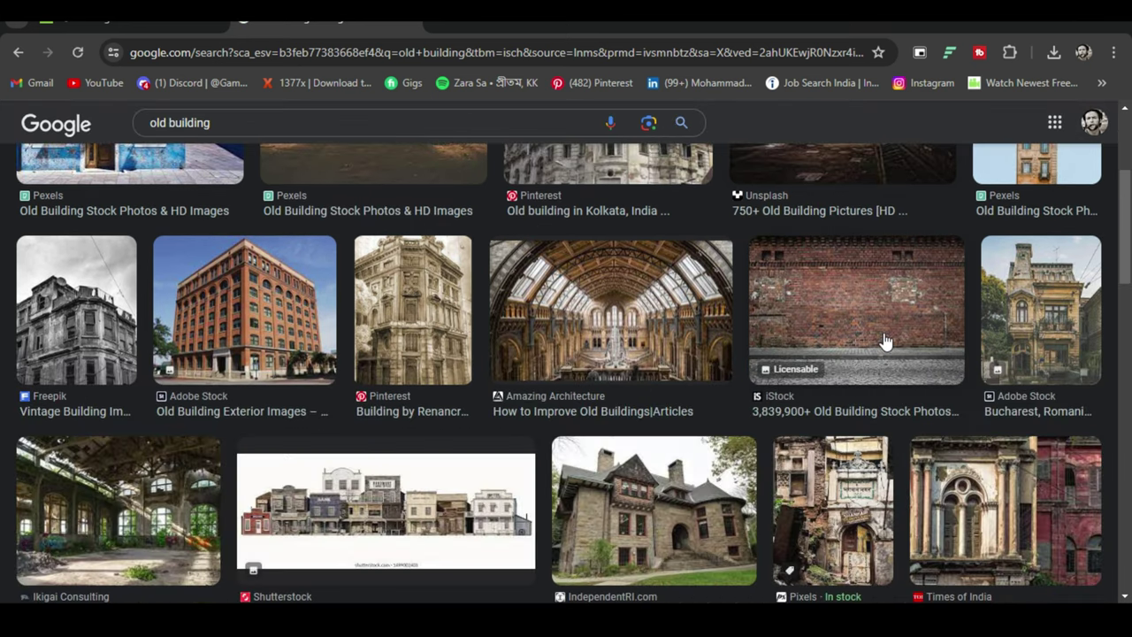
scroll(884, 342, down, 1)
scroll(884, 341, down, 1)
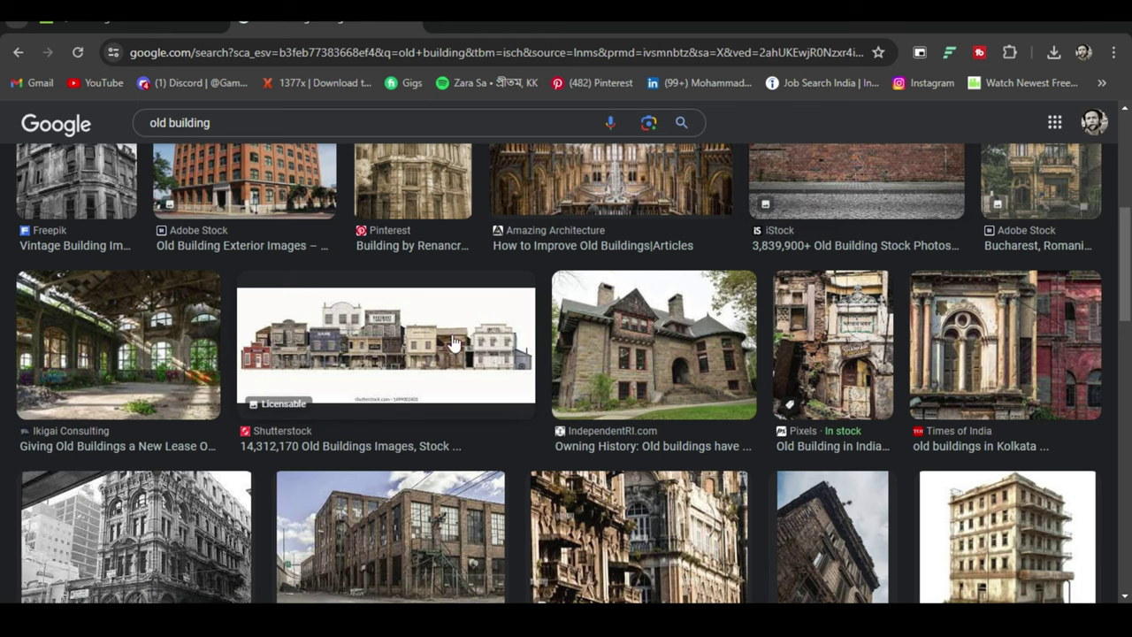
scroll(463, 348, down, 2)
scroll(463, 348, up, 10)
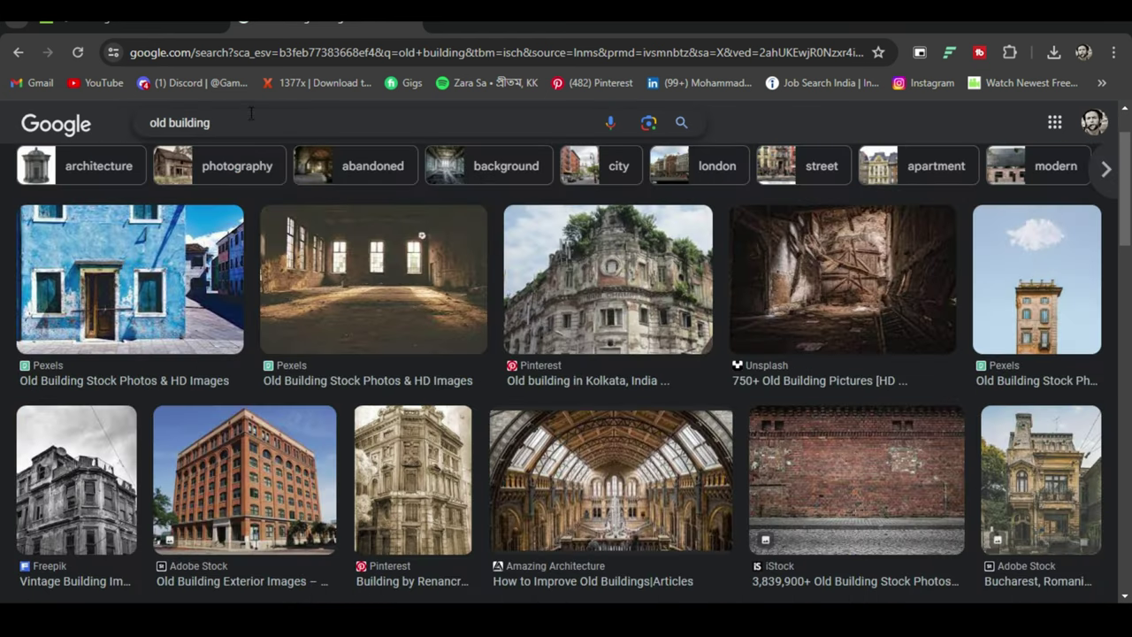
Refine the search to 'old building kolkata' and preview The Guardian's Calcutta building photo.
click(251, 124)
text(k)
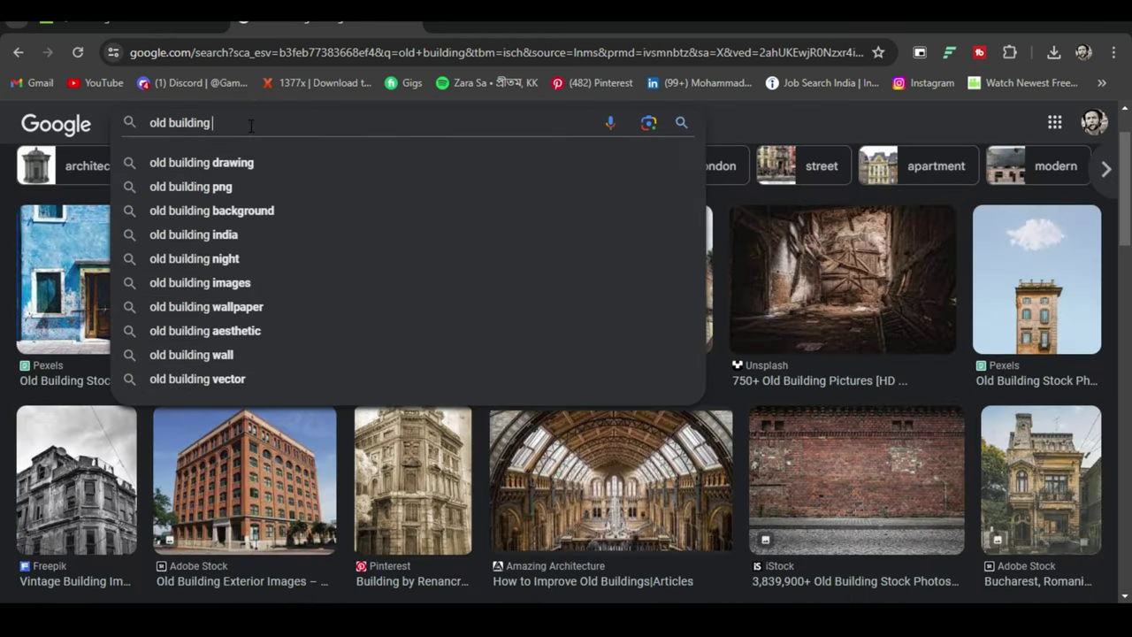
text(ol)
text(kata)
key(Return)
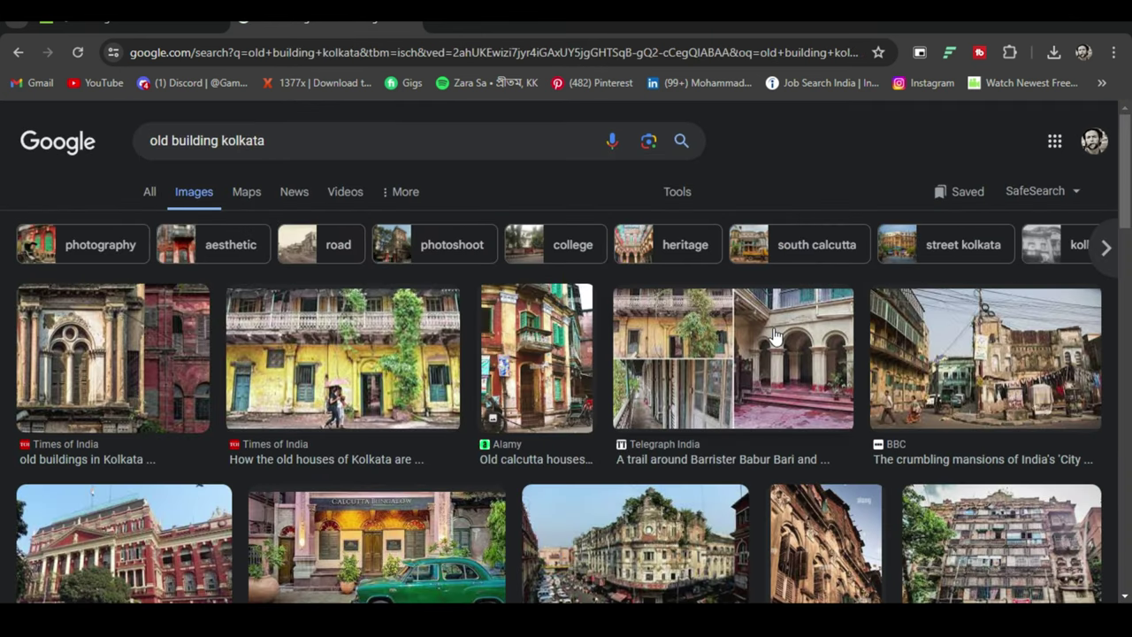
scroll(772, 336, down, 1)
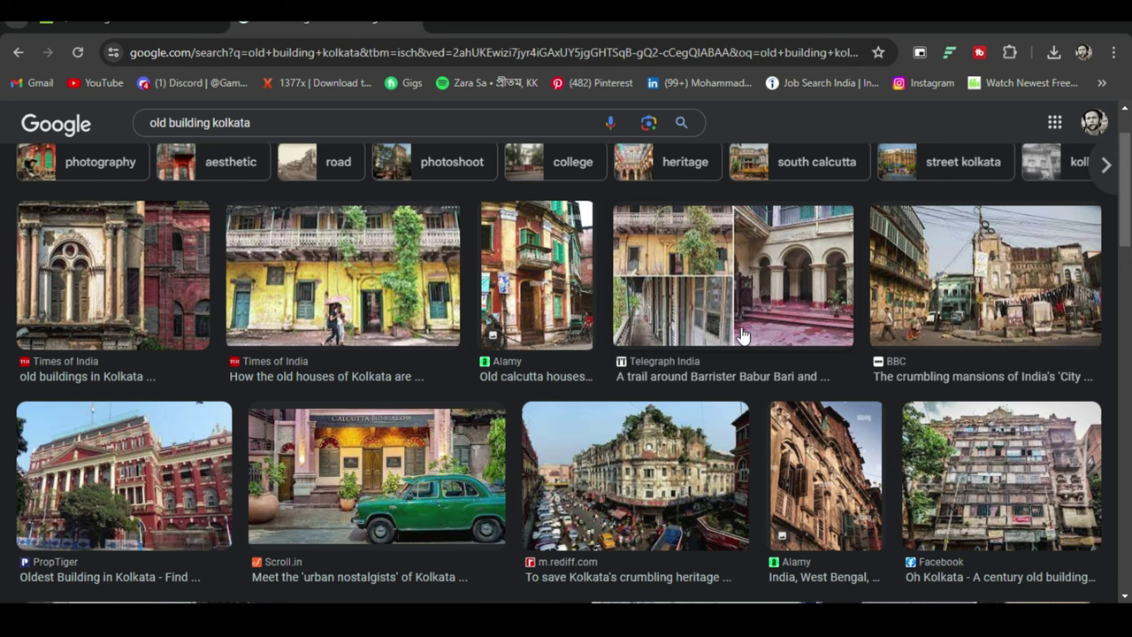
scroll(335, 292, down, 1)
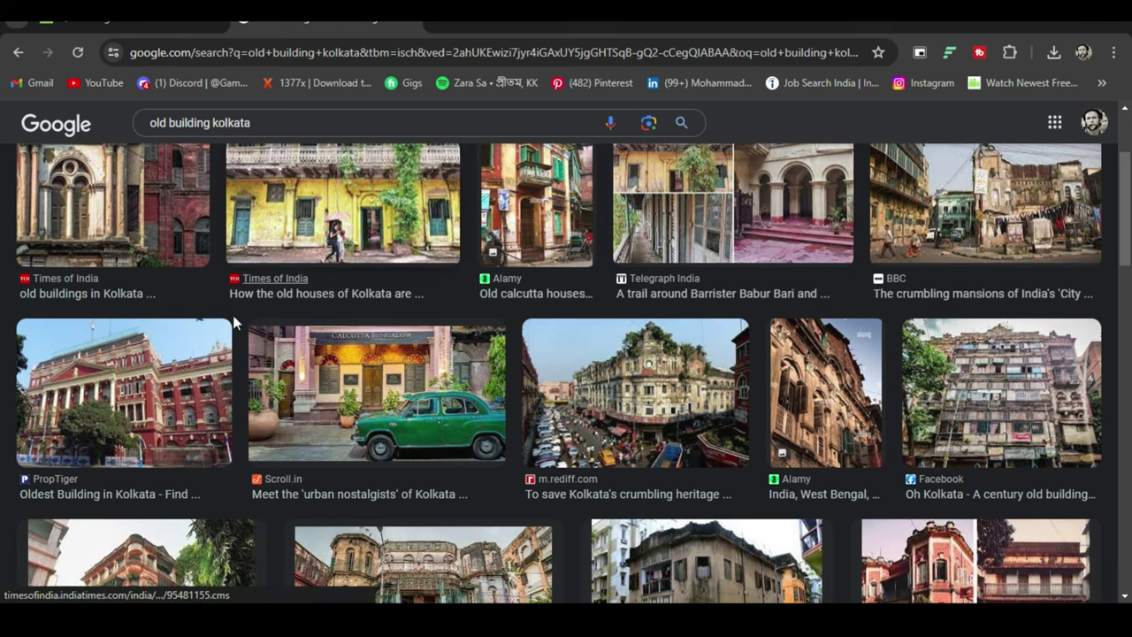
scroll(945, 364, down, 2)
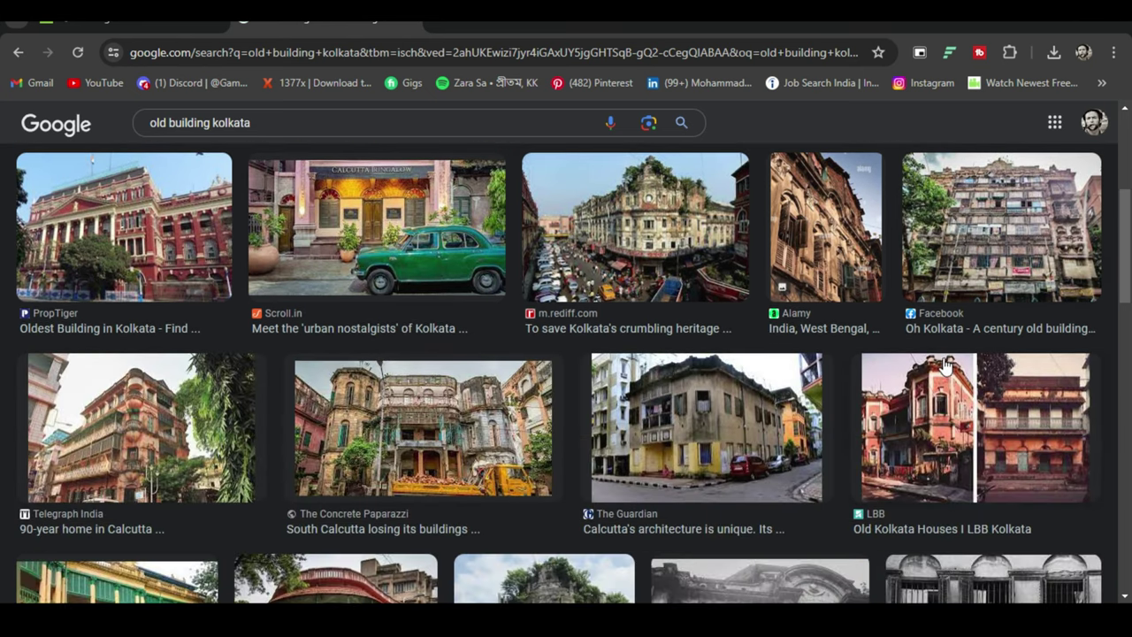
click(713, 389)
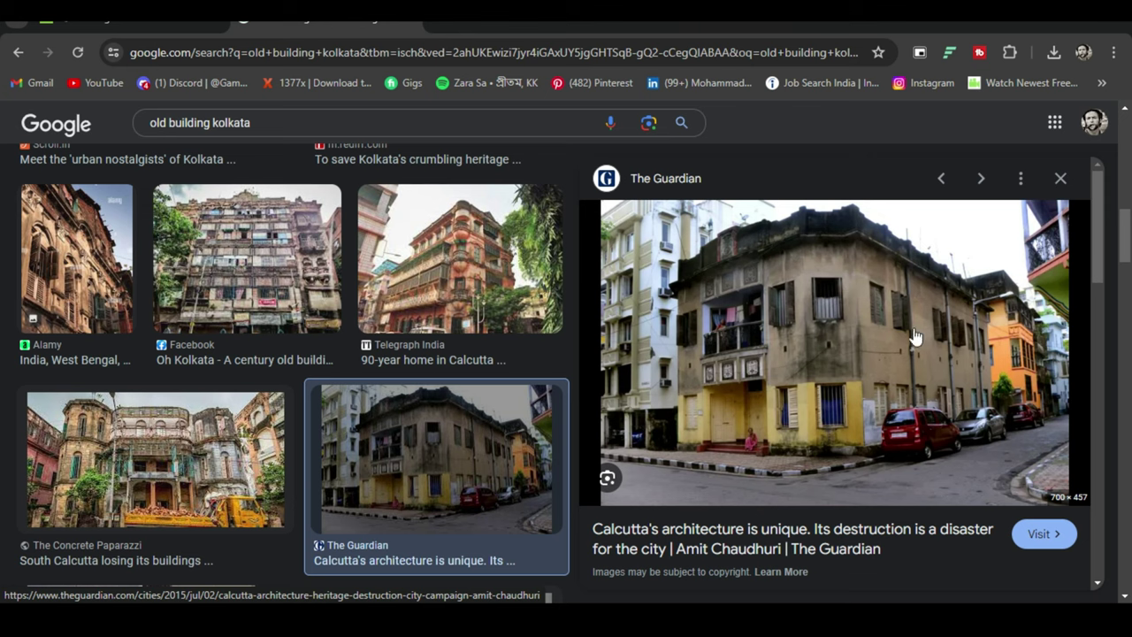
View The Guardian's building photo full size in a new tab, then close it.
right_click(866, 309)
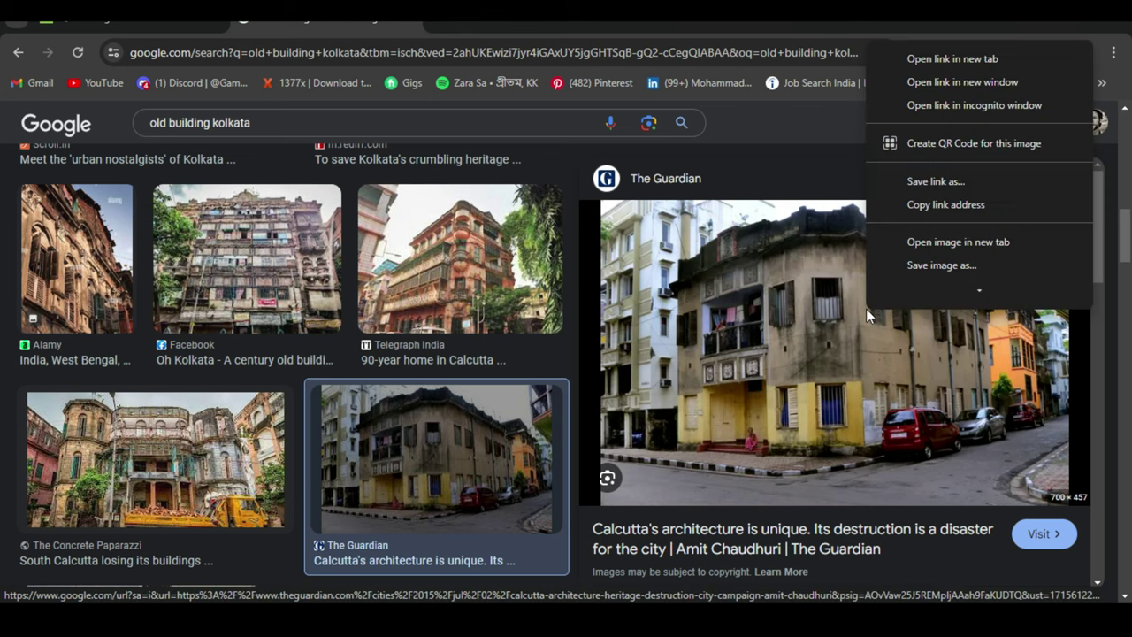
click(969, 245)
click(548, 28)
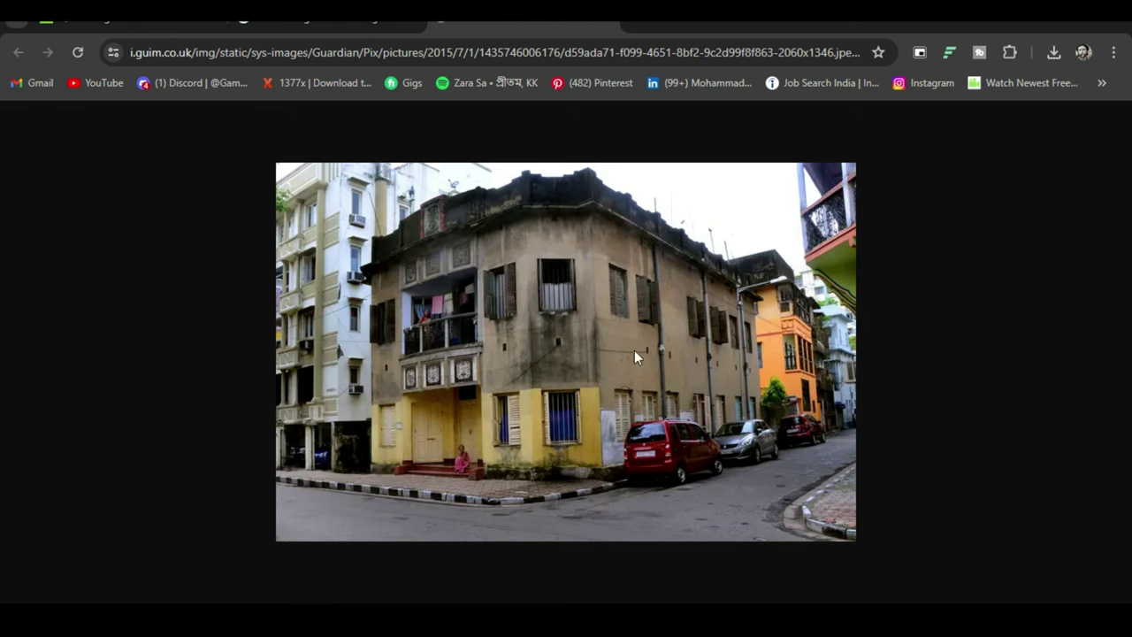
click(611, 24)
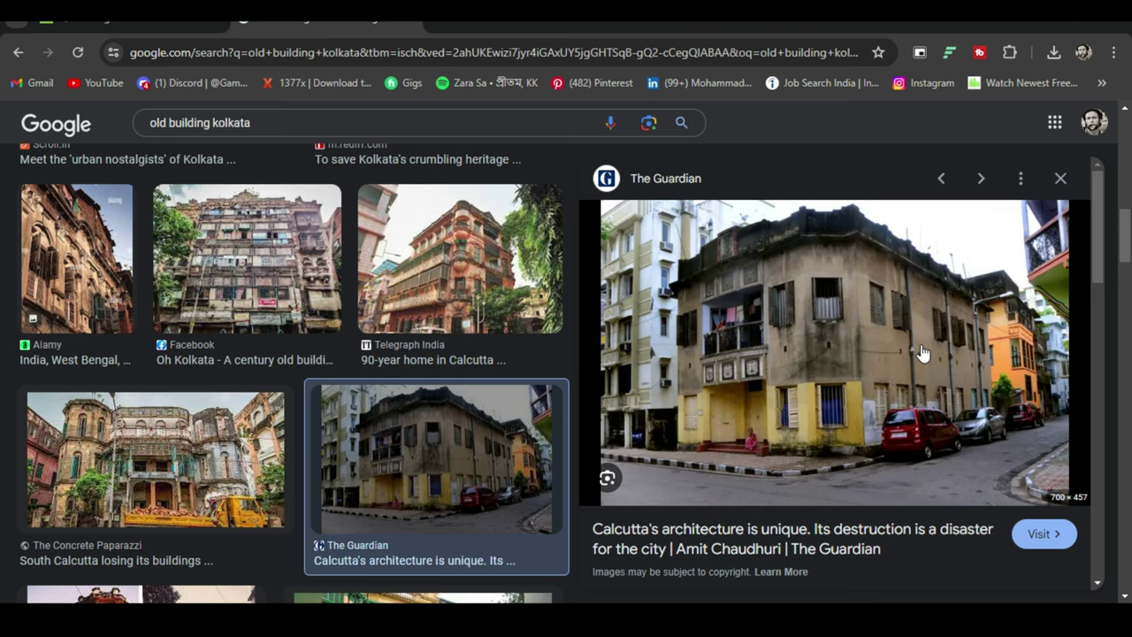
Open the Telegraph India 90-year home photo in a new tab, then close its preview.
scroll(923, 354, down, 1)
click(502, 235)
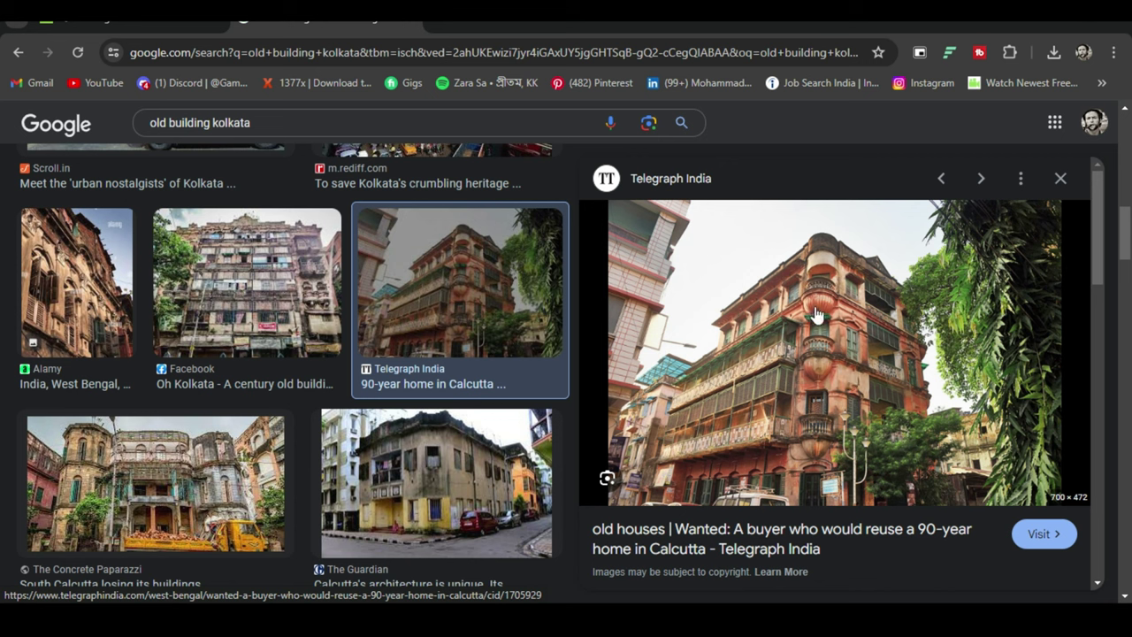
right_click(834, 377)
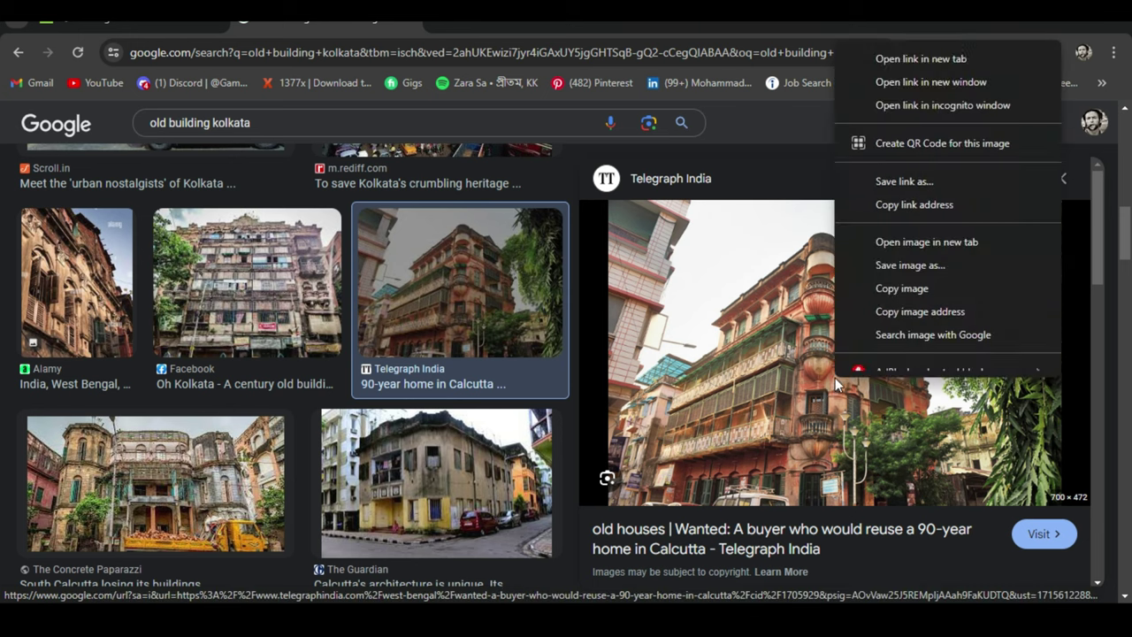
click(926, 243)
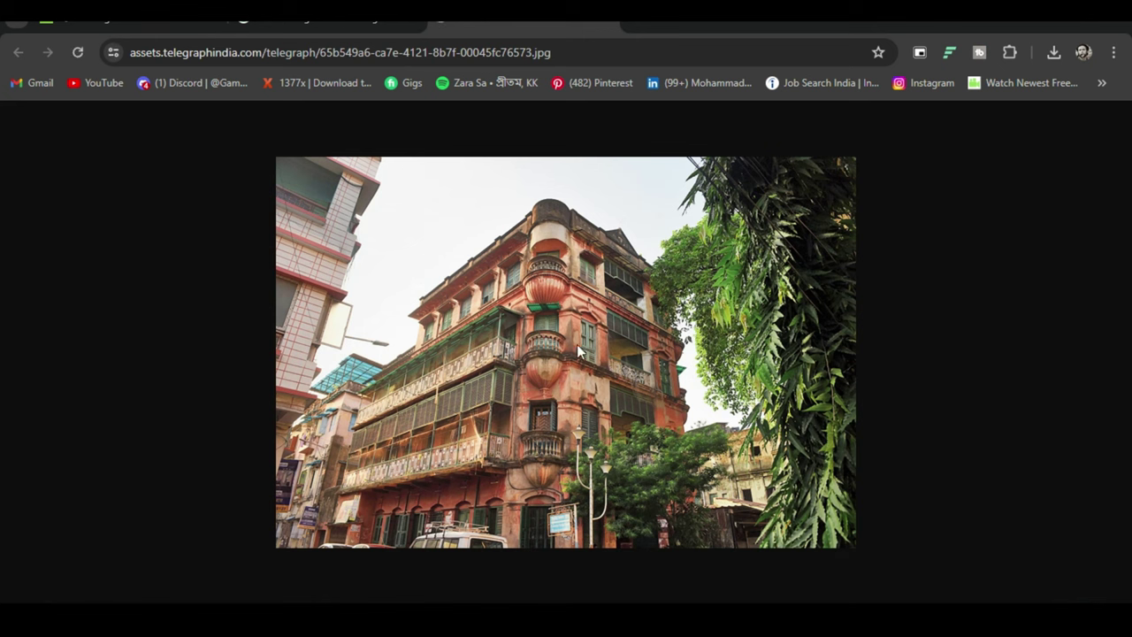
ctrl+scroll(573, 358, up, 1)
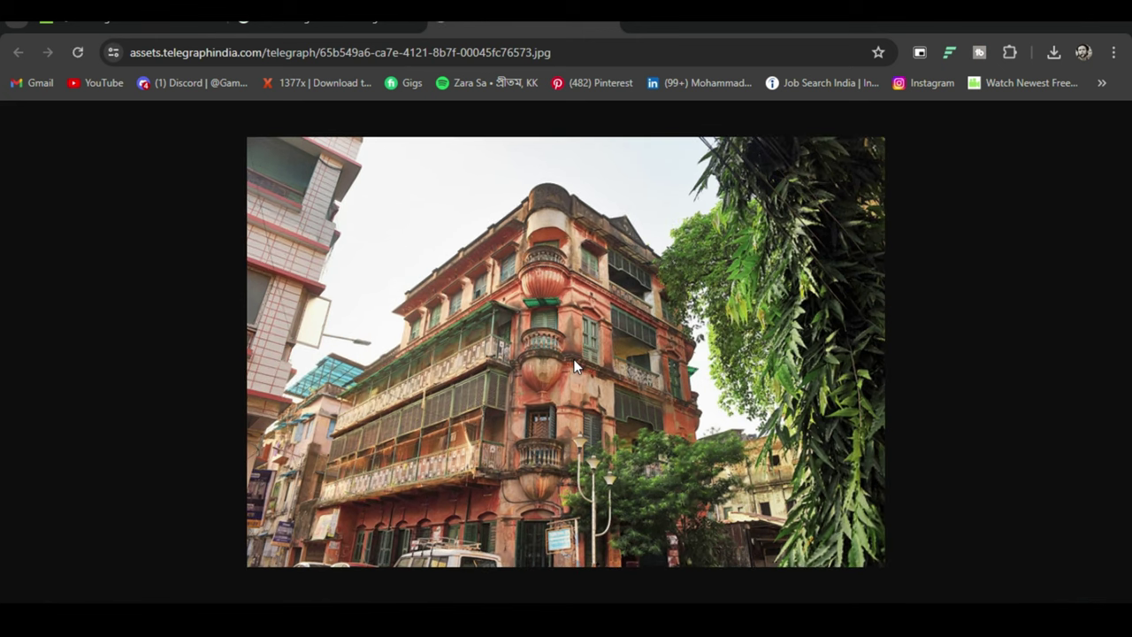
ctrl+scroll(573, 359, up, 1)
ctrl+scroll(574, 359, up, 1)
scroll(574, 359, down, 2)
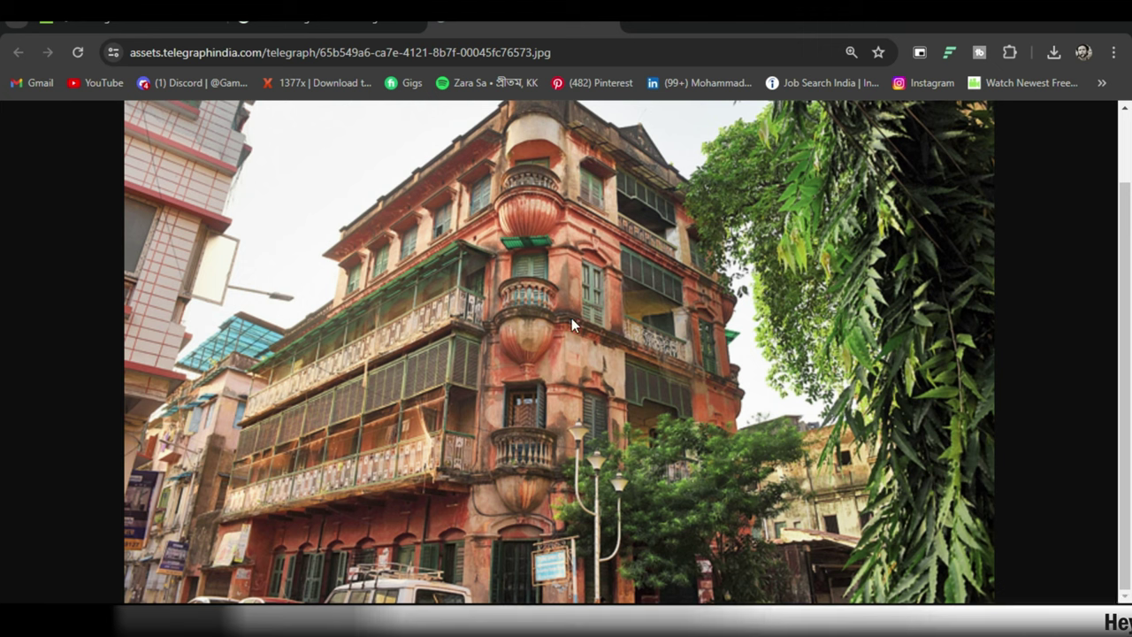
key(alt+Left)
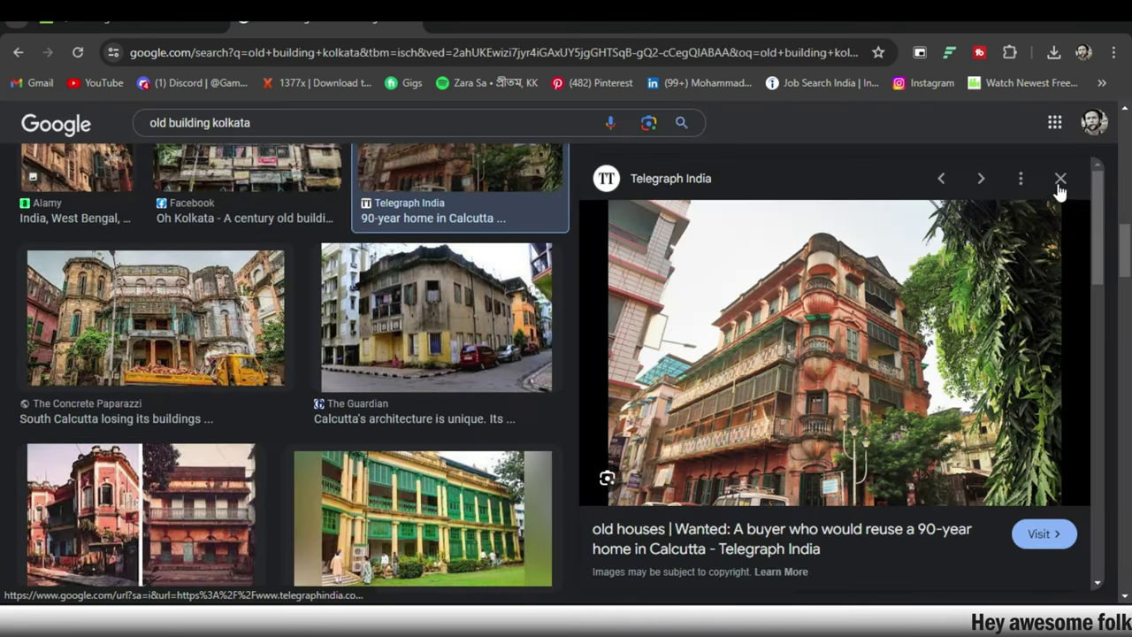
click(1060, 179)
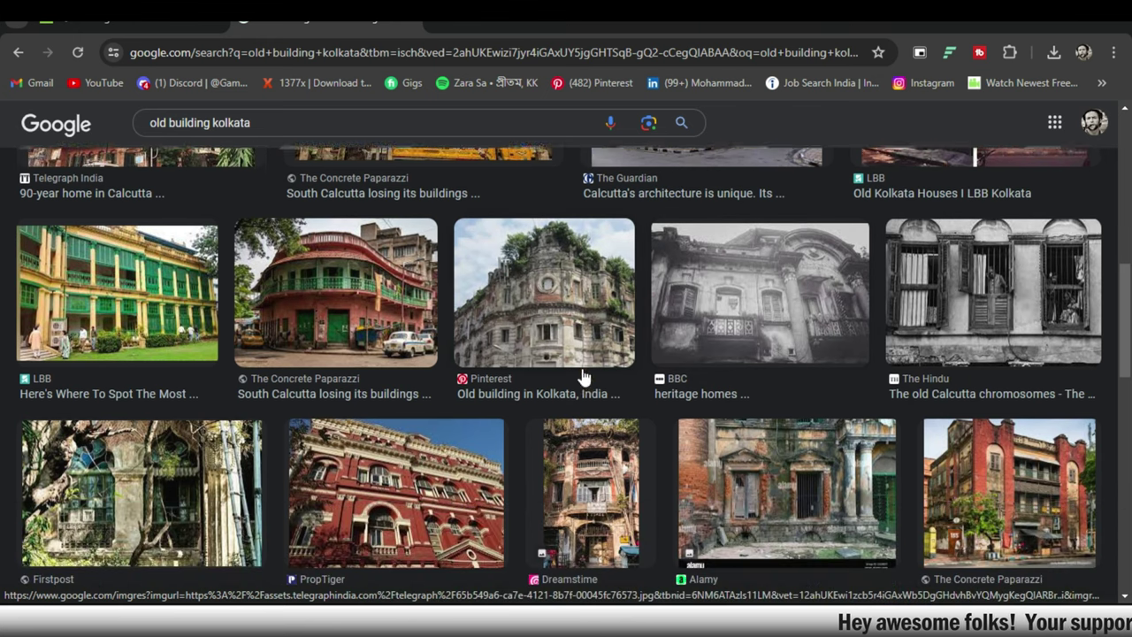
Preview the Wikimedia Commons 'Old Buildings in Kolkata' photo and browse its related images.
scroll(581, 373, down, 1)
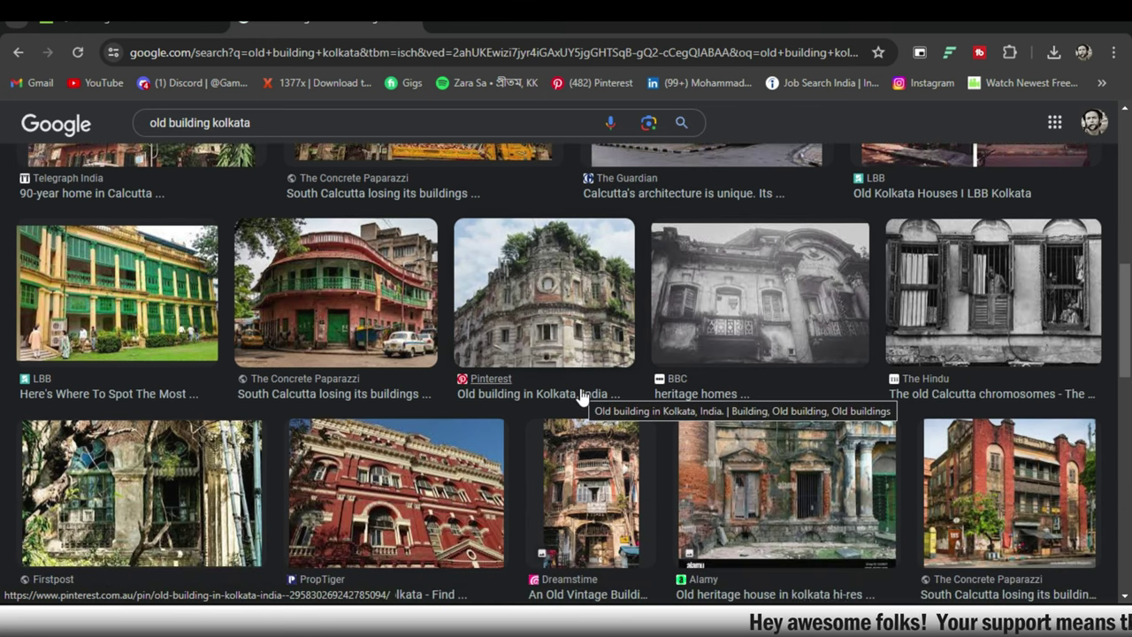
scroll(581, 398, down, 2)
scroll(582, 398, down, 1)
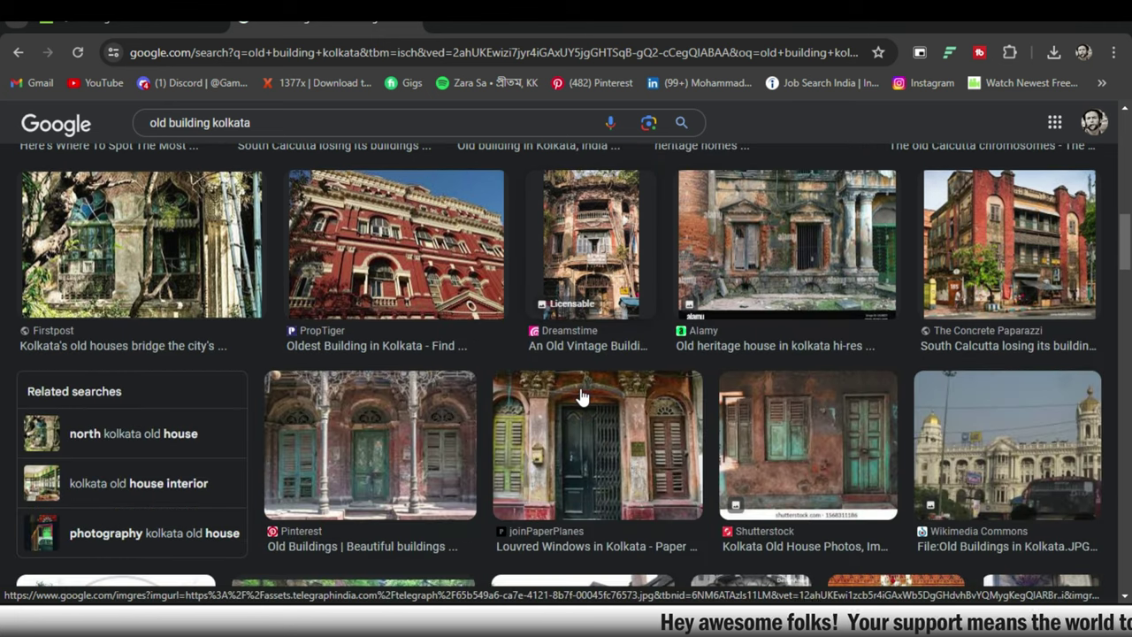
scroll(582, 398, down, 2)
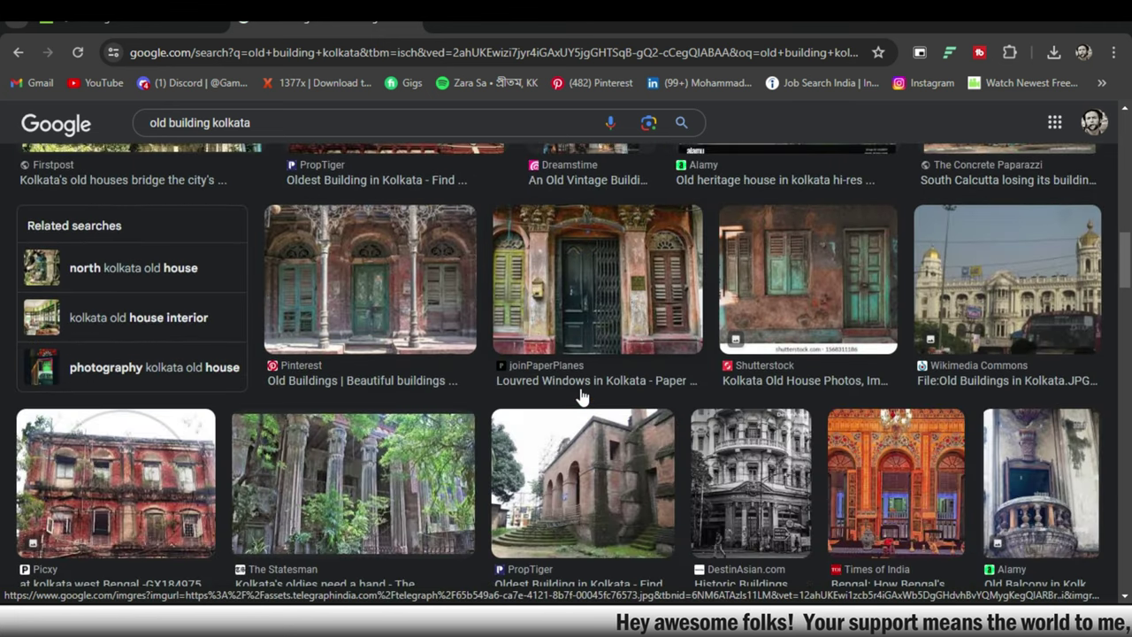
click(1012, 298)
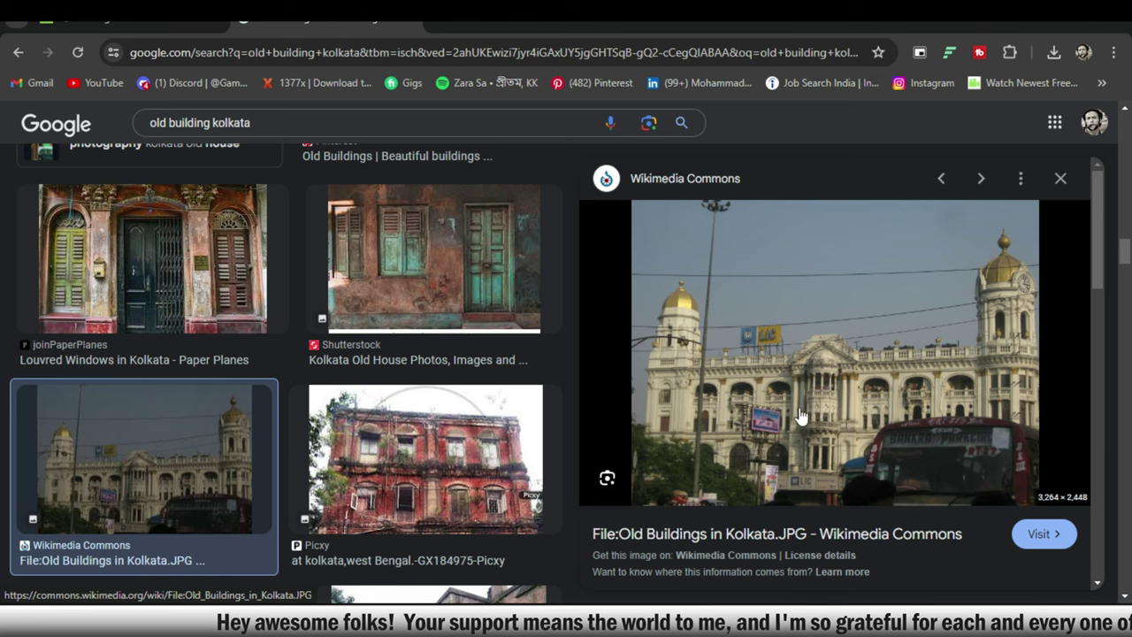
scroll(887, 412, down, 1)
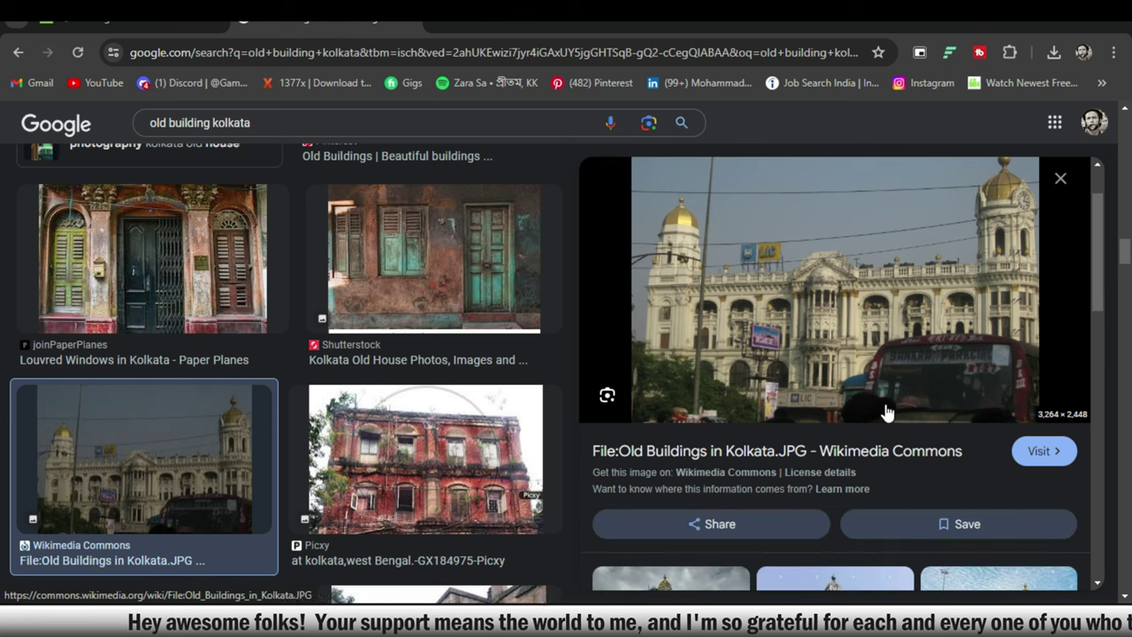
scroll(887, 412, down, 2)
scroll(887, 412, down, 3)
scroll(887, 412, down, 1)
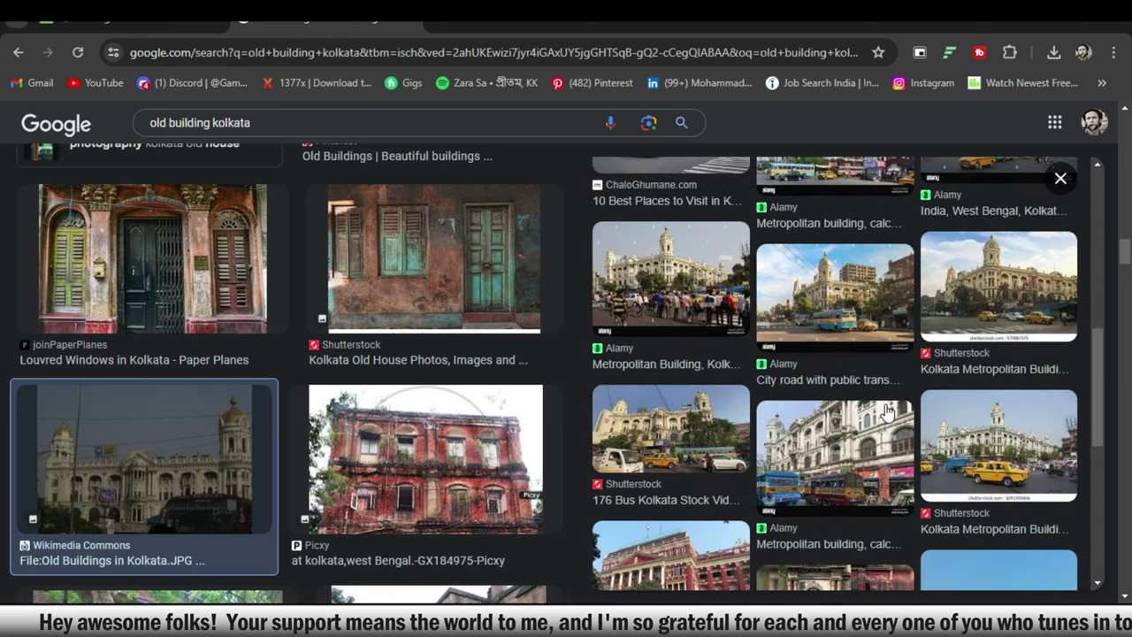
scroll(886, 411, down, 4)
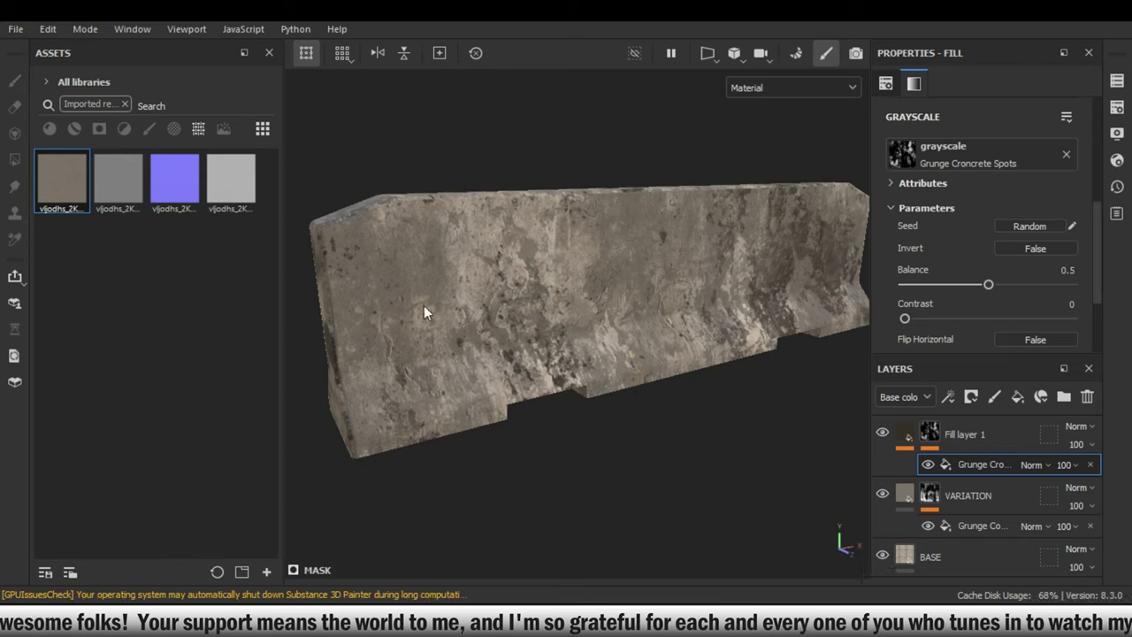
Lower Fill layer 1's opacity to 79 to soften the grunge spots.
mouse_move(637, 296)
alt+mouse_down()
mouse_move(762, 296)
mouse_move(526, 268)
alt+mouse_up()
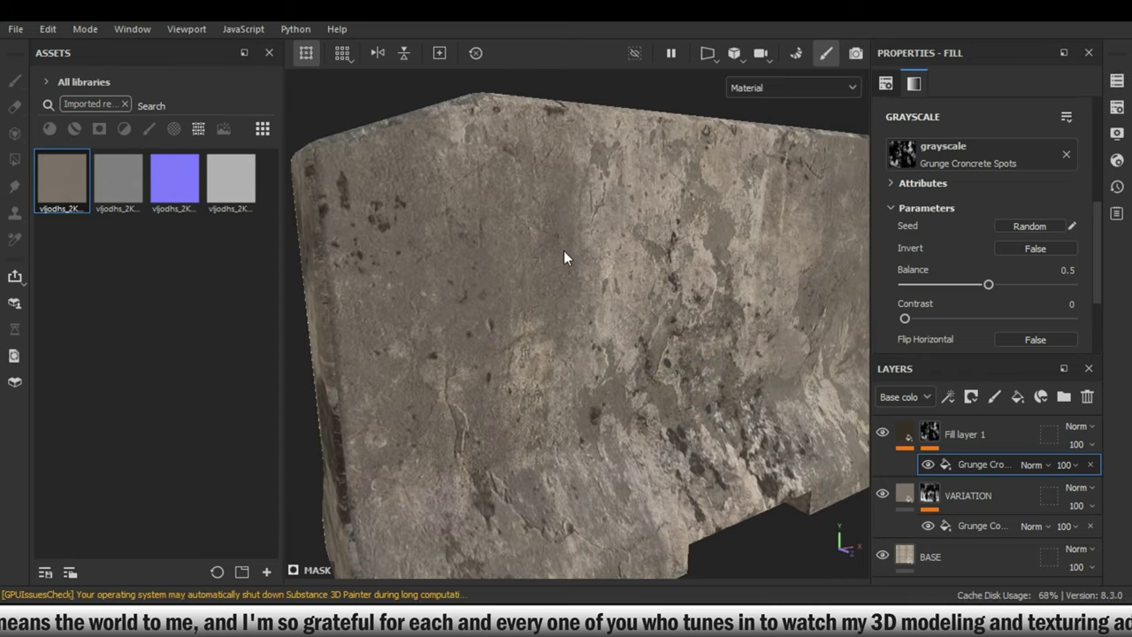
mouse_move(564, 251)
alt+mouse_down()
mouse_move(516, 283)
mouse_move(639, 406)
alt+mouse_up()
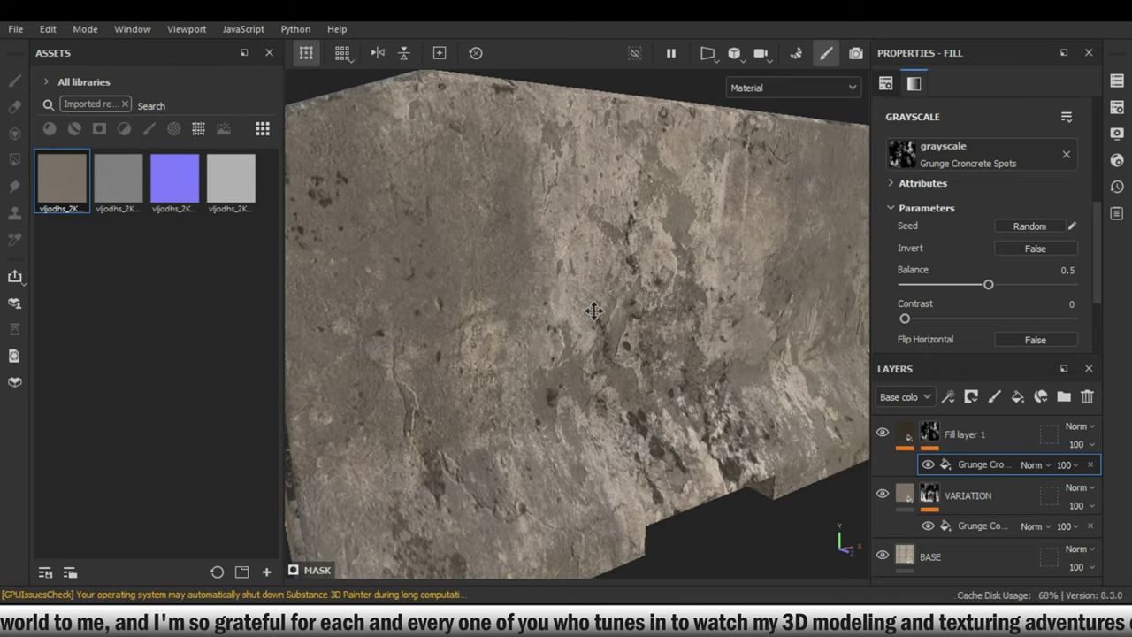
alt+drag(593, 310, 679, 296)
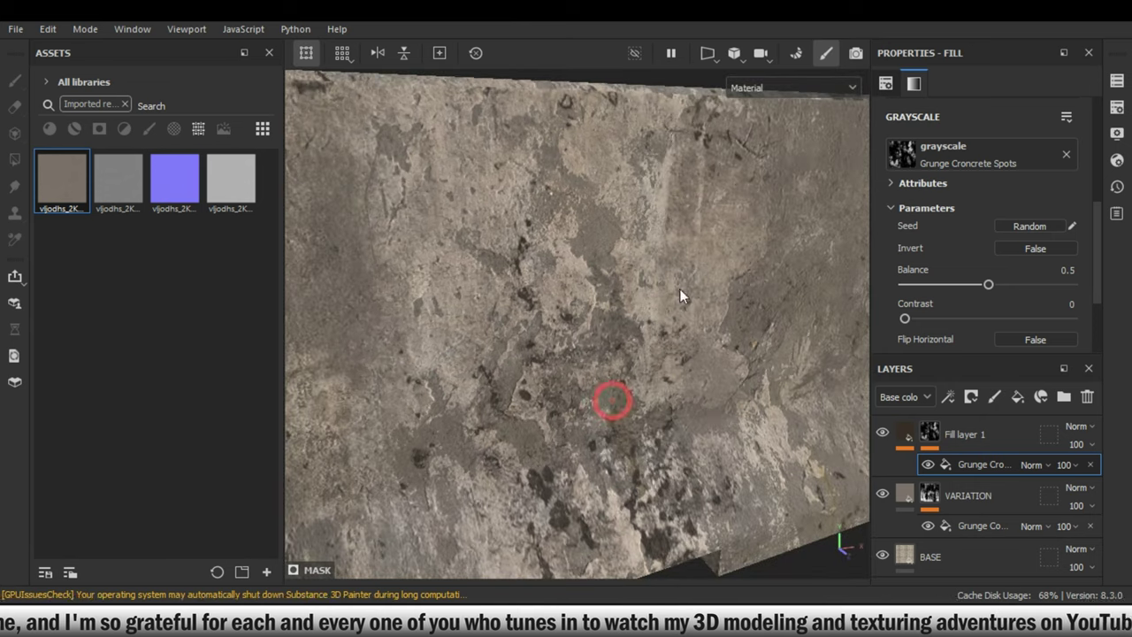
scroll(673, 246, down, 3)
scroll(686, 262, down, 3)
scroll(698, 293, down, 3)
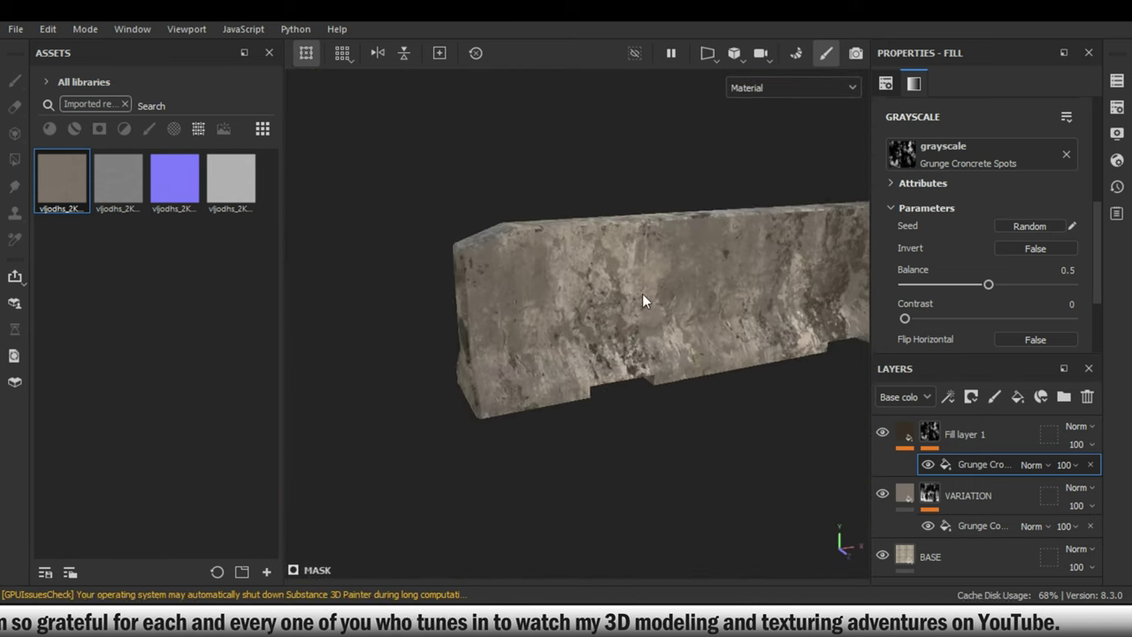
mouse_move(642, 294)
alt+mouse_down()
mouse_move(775, 325)
mouse_move(710, 346)
mouse_move(733, 331)
mouse_move(777, 349)
mouse_move(709, 375)
mouse_move(733, 311)
mouse_move(659, 355)
mouse_move(758, 324)
alt+mouse_up()
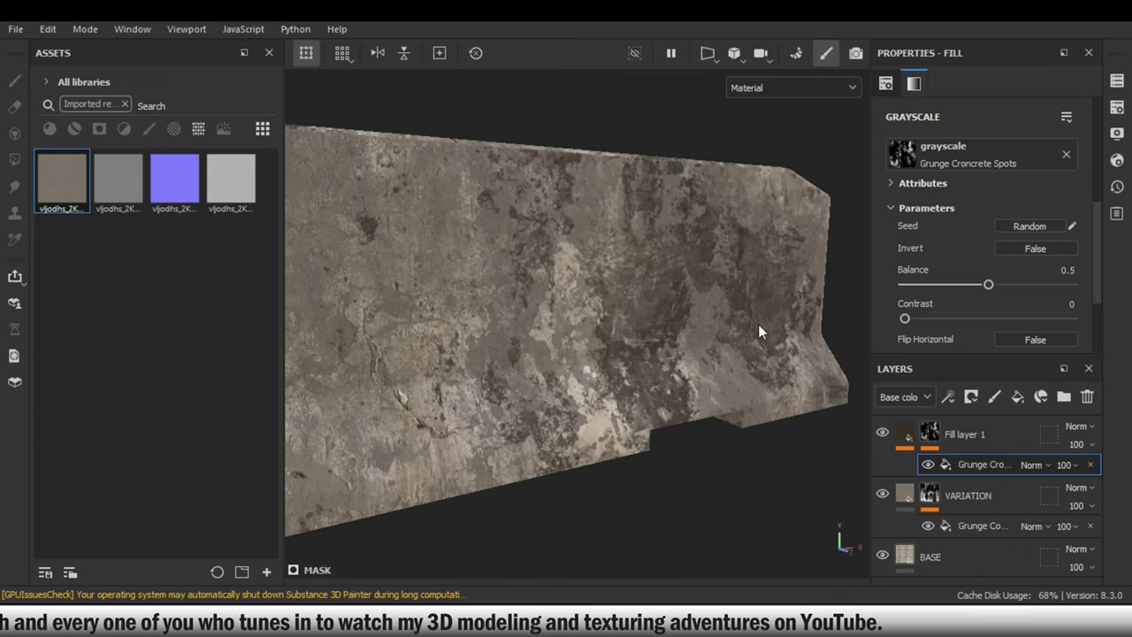
click(1076, 443)
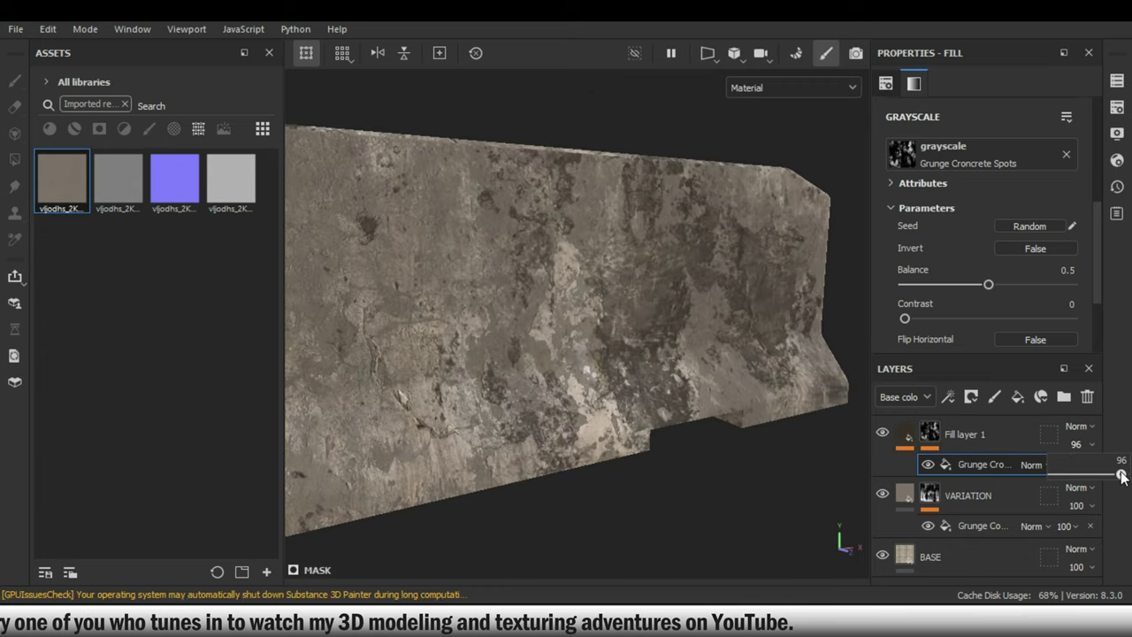
mouse_move(1117, 470)
mouse_down()
mouse_move(1100, 478)
mouse_move(1115, 478)
mouse_up()
Select the BASE layer to inspect its material maps.
mouse_move(619, 298)
alt+mouse_down()
mouse_move(752, 285)
mouse_move(655, 301)
mouse_move(518, 298)
mouse_move(664, 297)
mouse_move(632, 301)
mouse_move(724, 357)
alt+mouse_up()
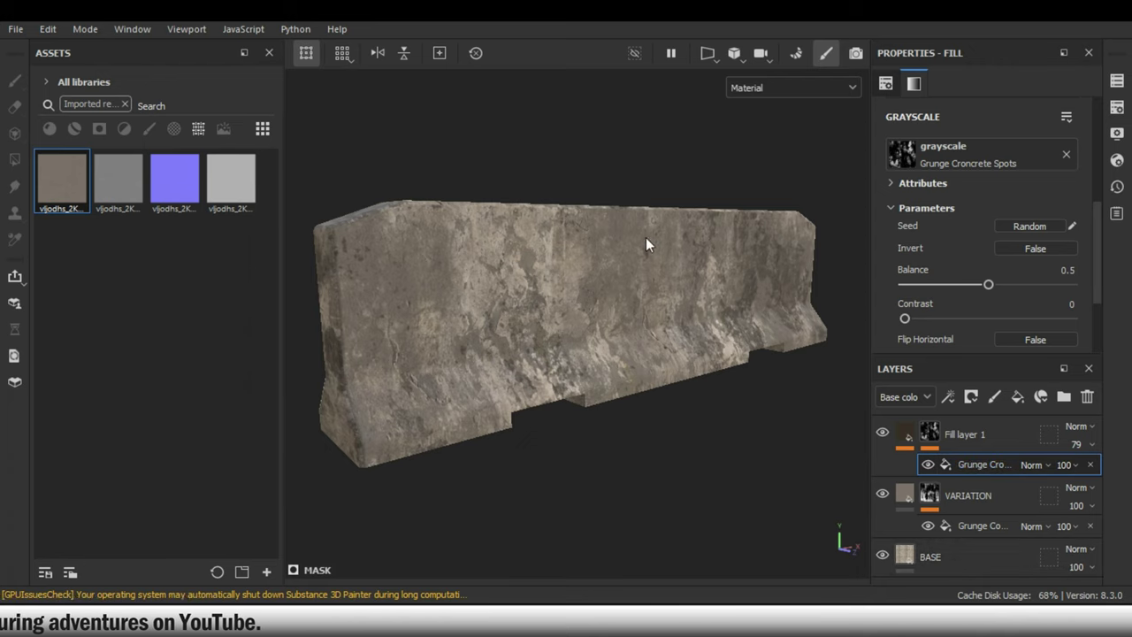
click(977, 554)
scroll(981, 230, down, 2)
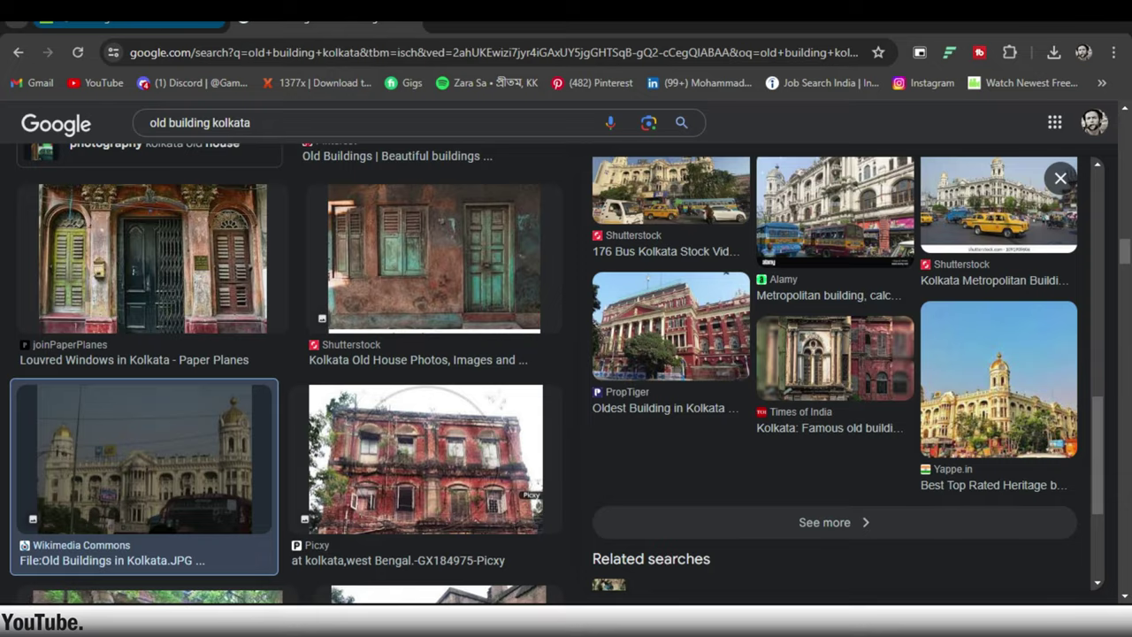
scroll(601, 281, down, 5)
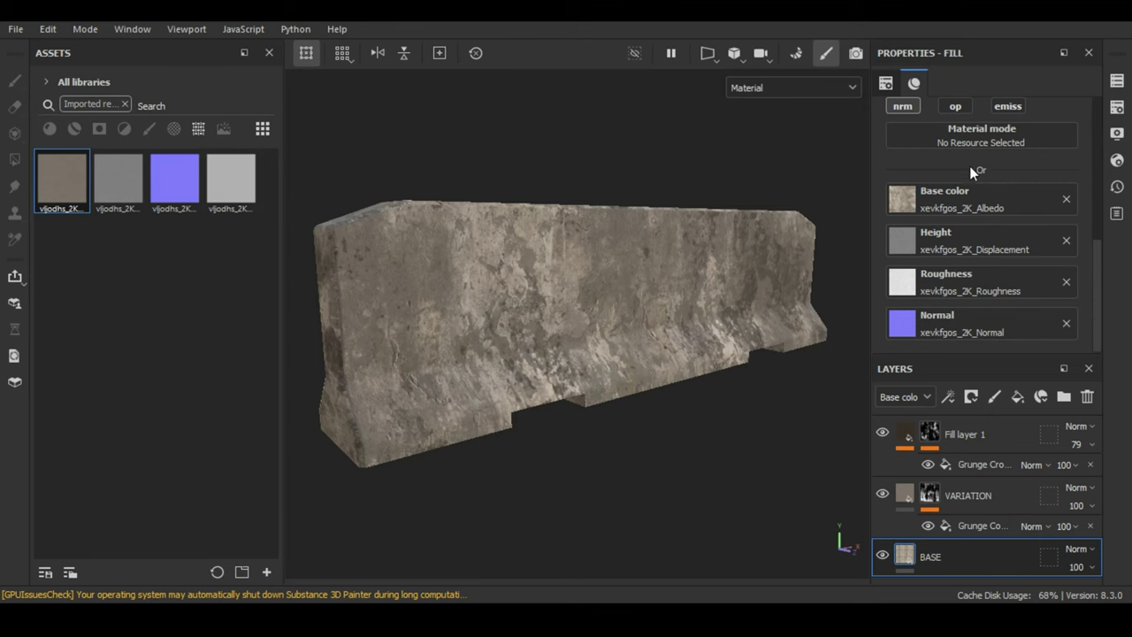
Inspect the VARIATION layer's mask and fill material settings.
scroll(996, 288, up, 4)
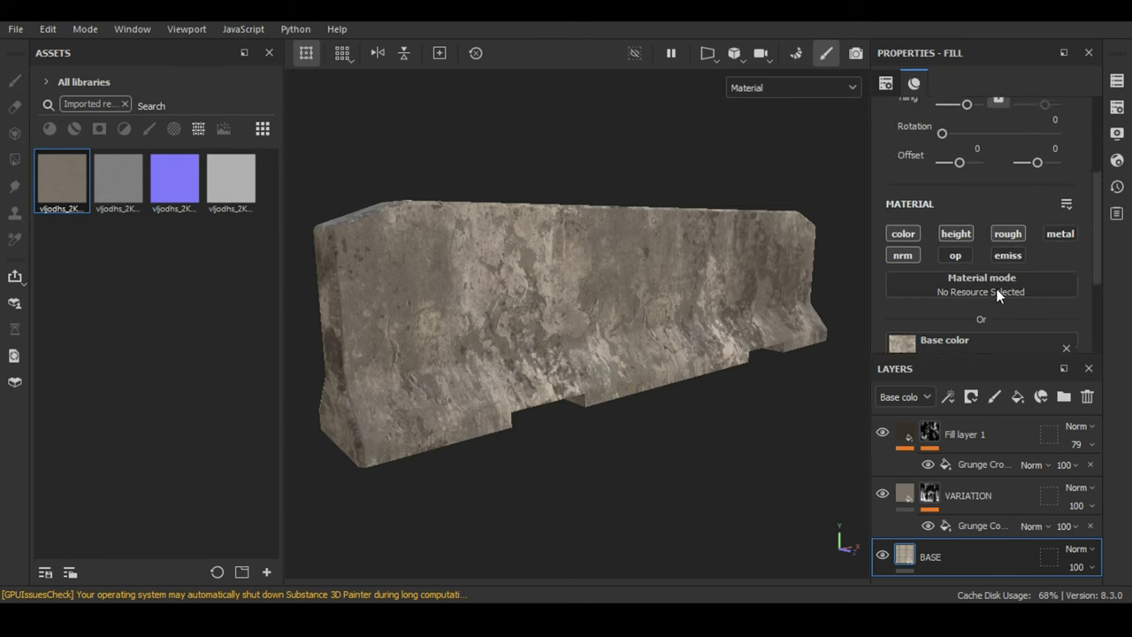
click(977, 500)
scroll(1000, 277, down, 3)
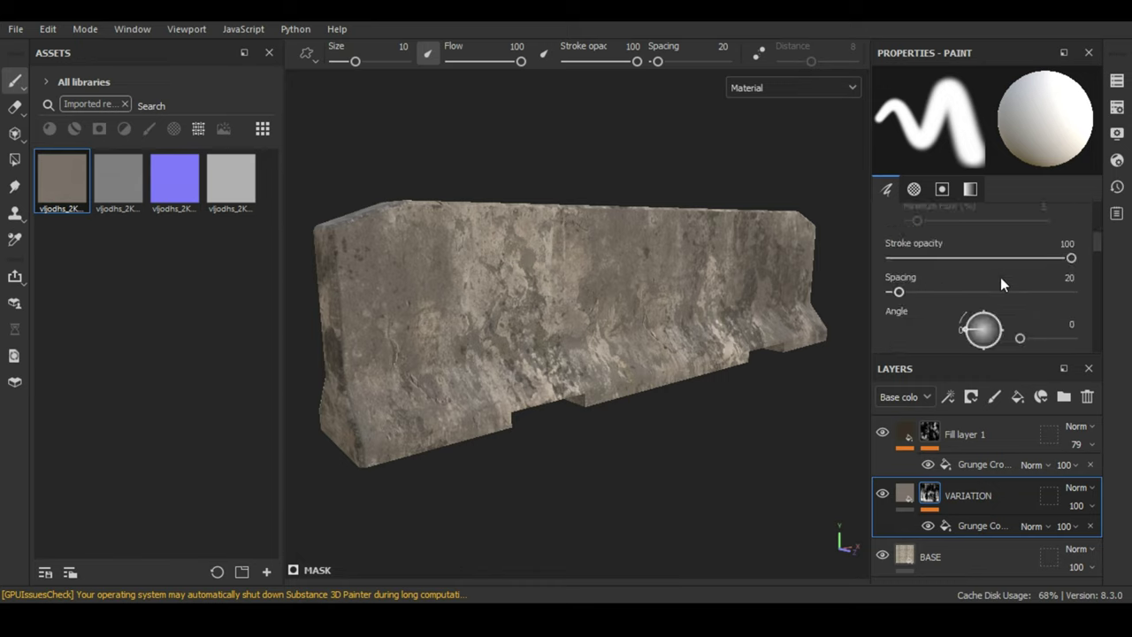
scroll(1000, 277, down, 3)
scroll(1000, 278, down, 3)
scroll(996, 283, down, 3)
scroll(996, 283, down, 2)
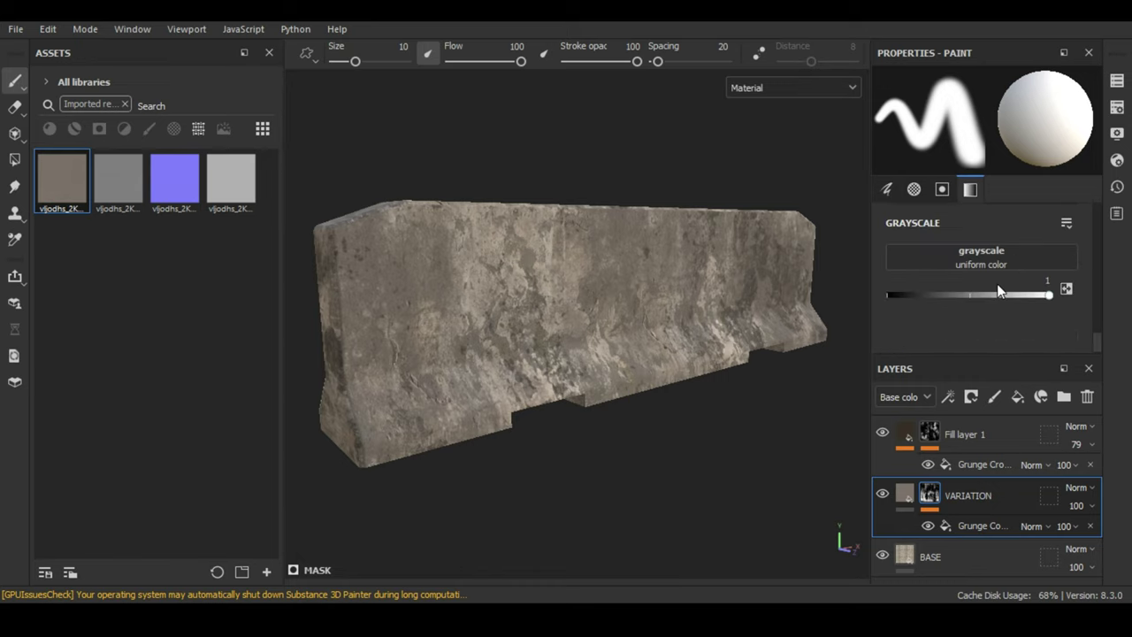
click(905, 491)
scroll(983, 285, down, 1)
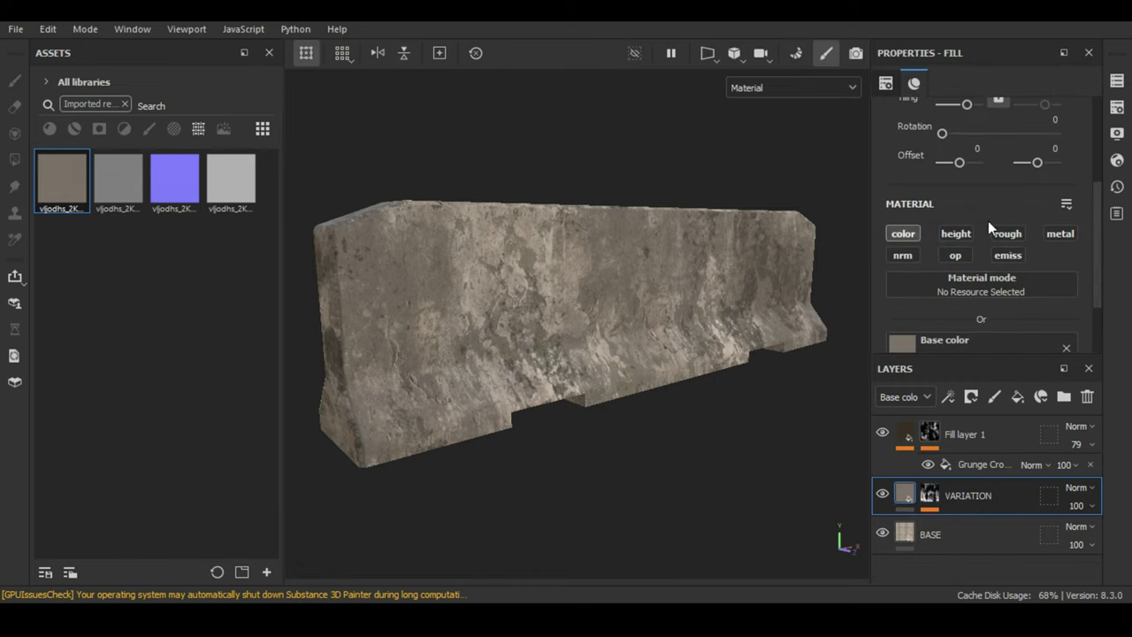
scroll(985, 222, down, 1)
scroll(972, 266, down, 1)
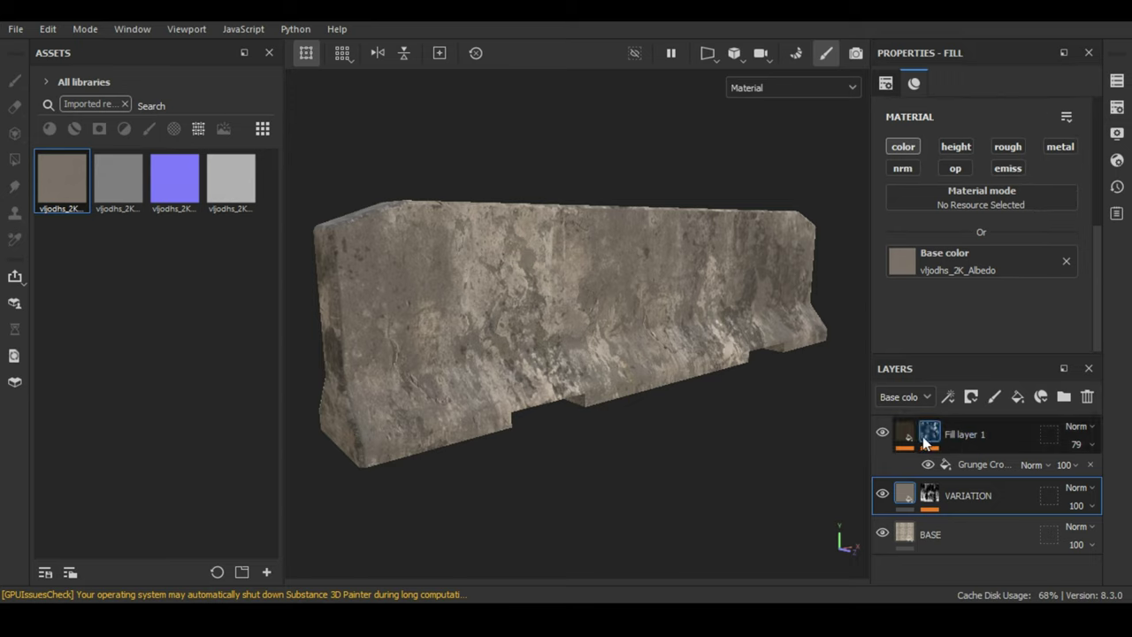
Push Fill layer 1's Levels - Base color midtone to about 2.1.
click(984, 433)
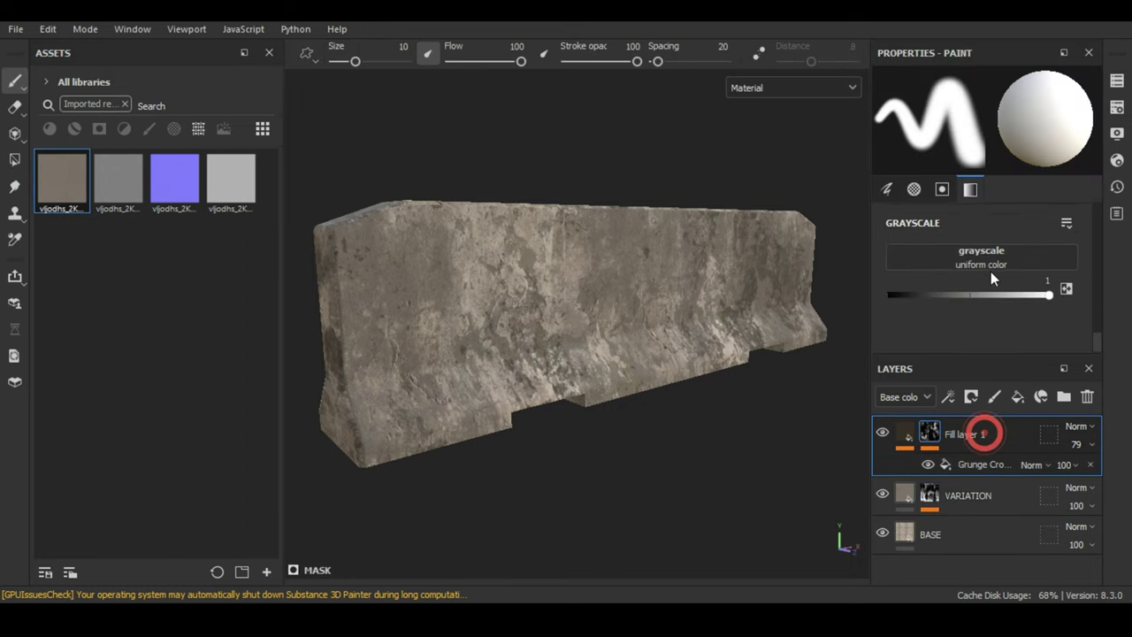
click(903, 433)
click(976, 461)
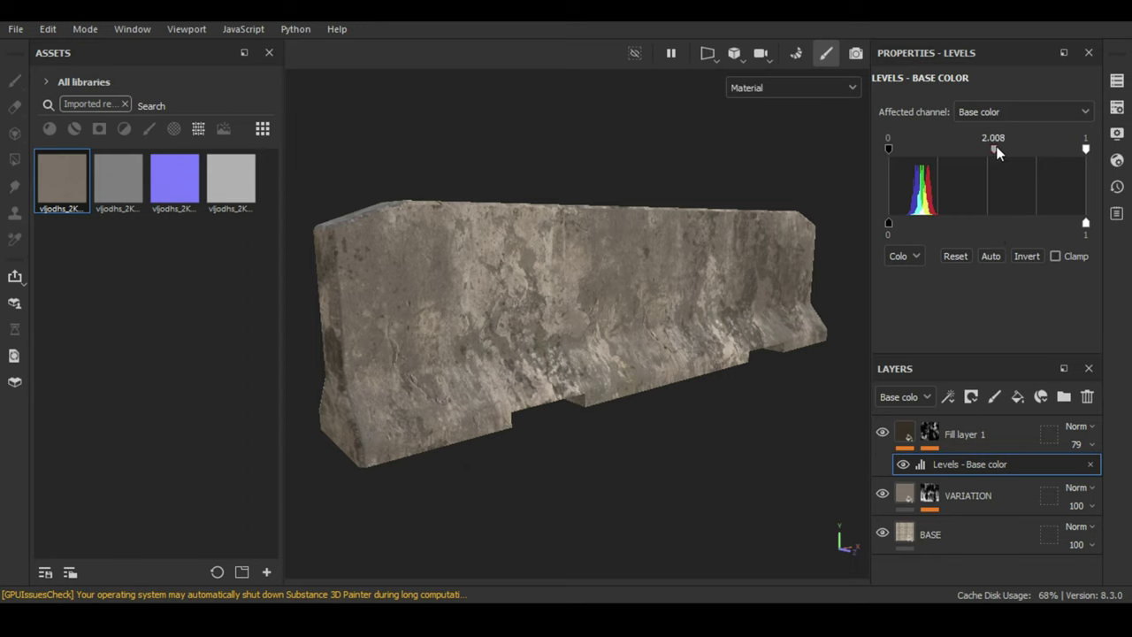
mouse_move(993, 148)
mouse_down()
mouse_move(944, 160)
mouse_move(1005, 151)
mouse_move(994, 152)
mouse_up()
scroll(657, 291, up, 2)
scroll(655, 295, up, 1)
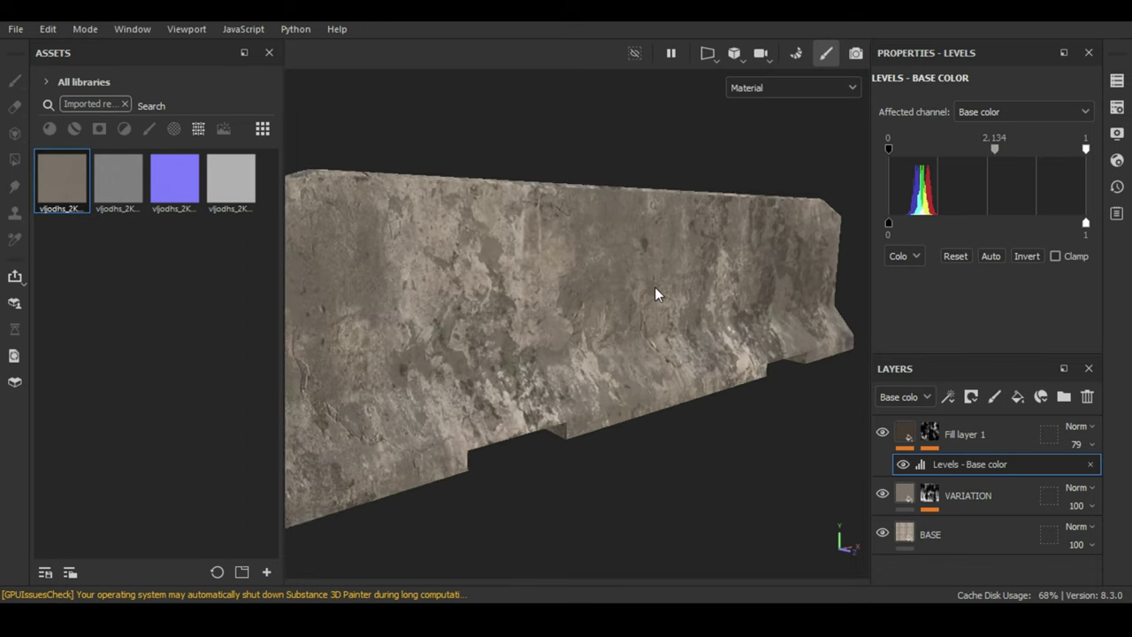
mouse_move(654, 295)
alt+mouse_down()
mouse_move(599, 296)
mouse_move(700, 291)
mouse_move(556, 265)
mouse_move(542, 294)
alt+mouse_up()
scroll(610, 324, up, 1)
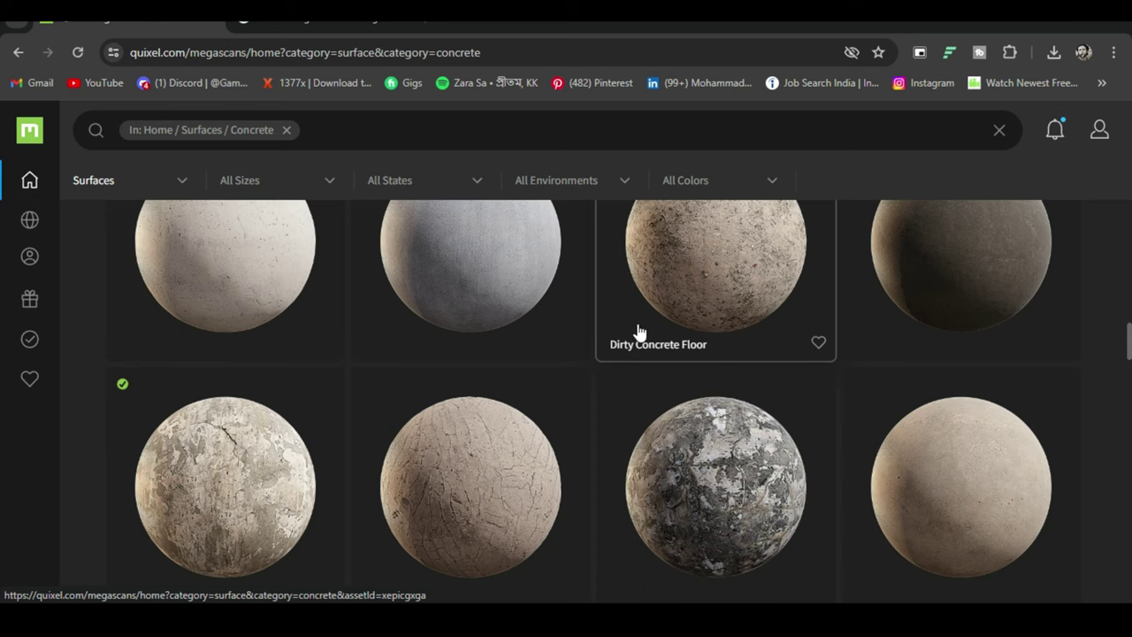
Browse further down the Megascans concrete surfaces, then return to the Substance 3D Painter project.
scroll(639, 330, down, 1)
scroll(639, 331, down, 3)
scroll(645, 331, down, 3)
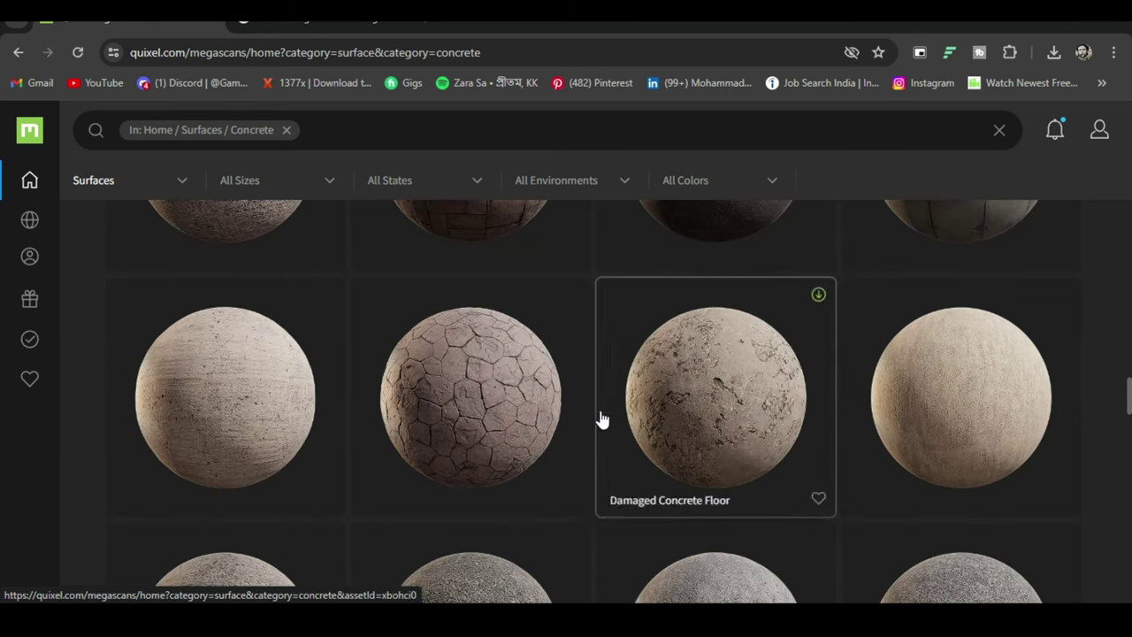
scroll(814, 399, down, 3)
scroll(814, 402, down, 2)
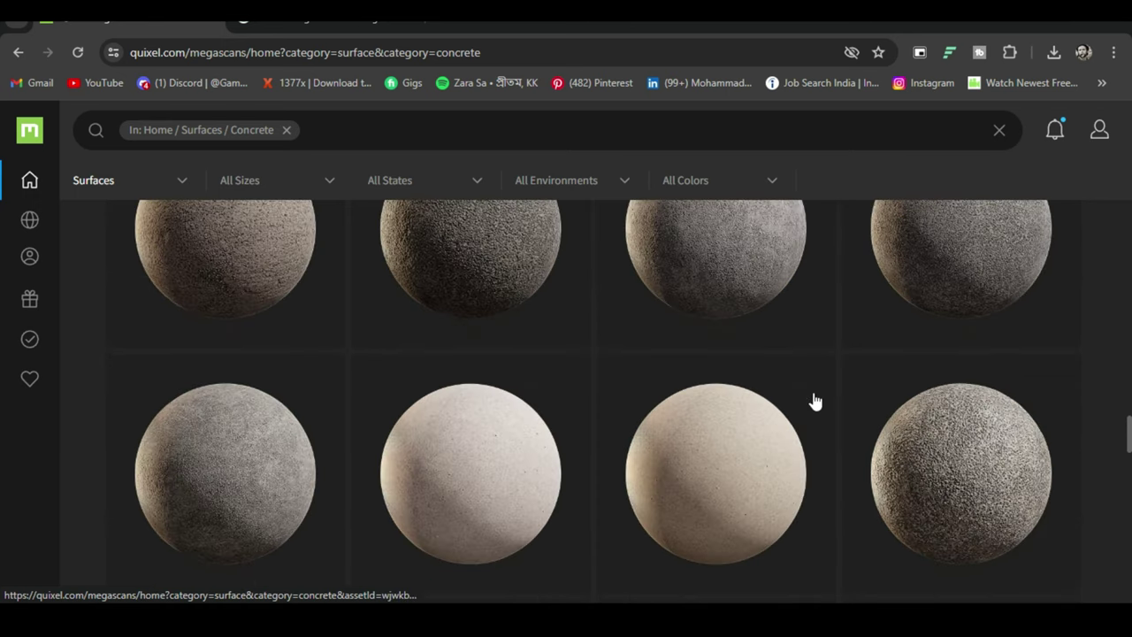
scroll(813, 398, down, 1)
scroll(814, 399, down, 2)
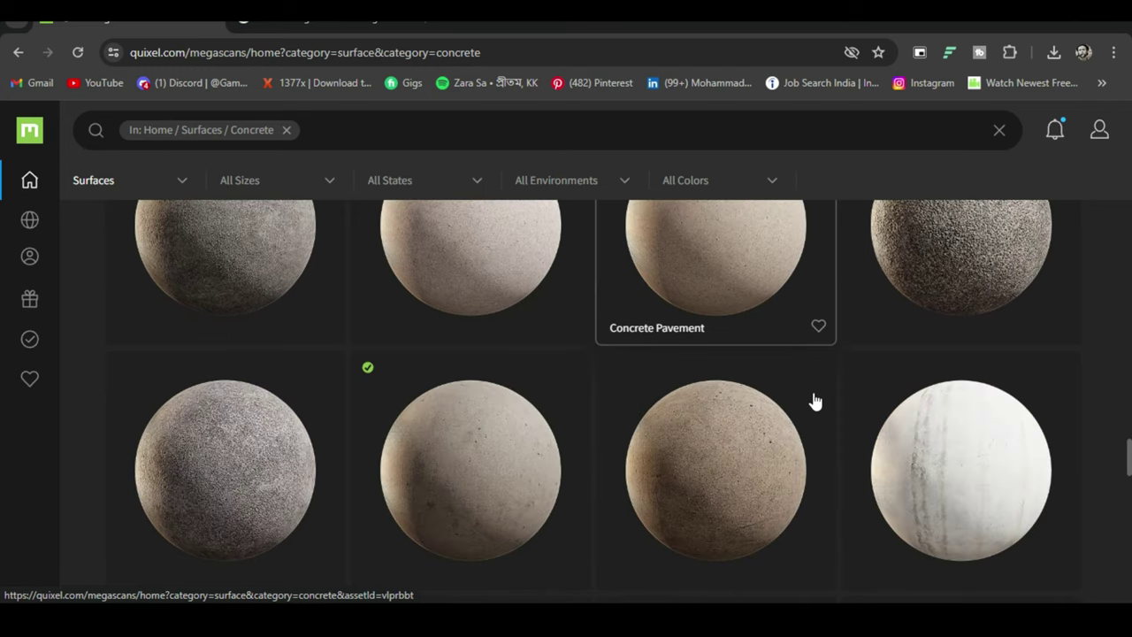
scroll(813, 398, down, 2)
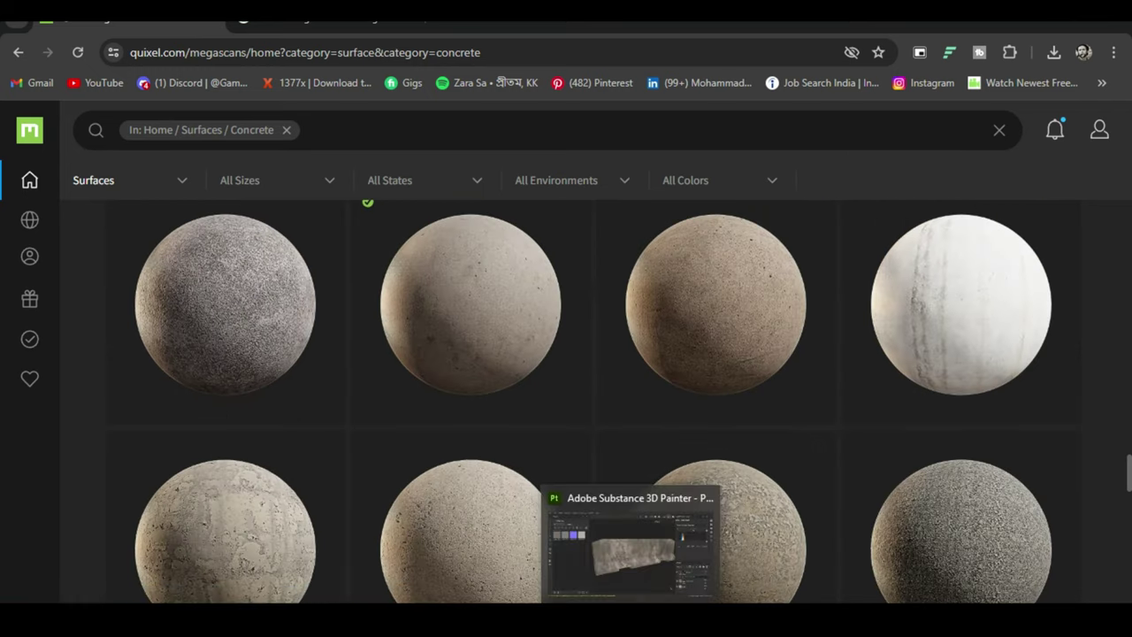
click(637, 619)
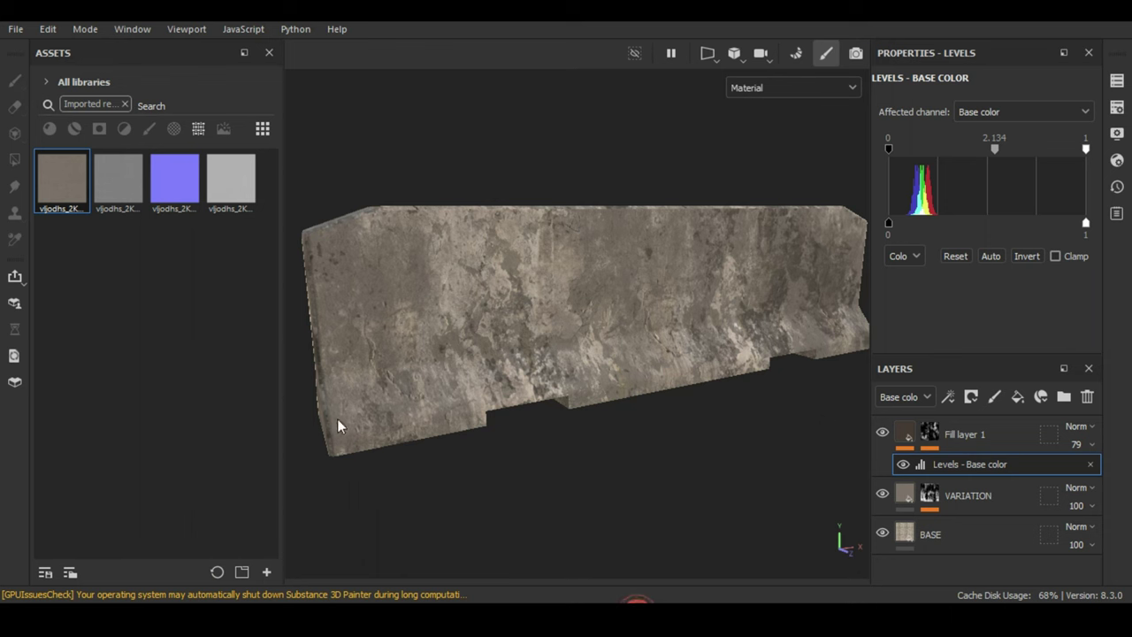
Remove the Imported resources search tag and browse the Materials library in the Assets shelf.
click(127, 104)
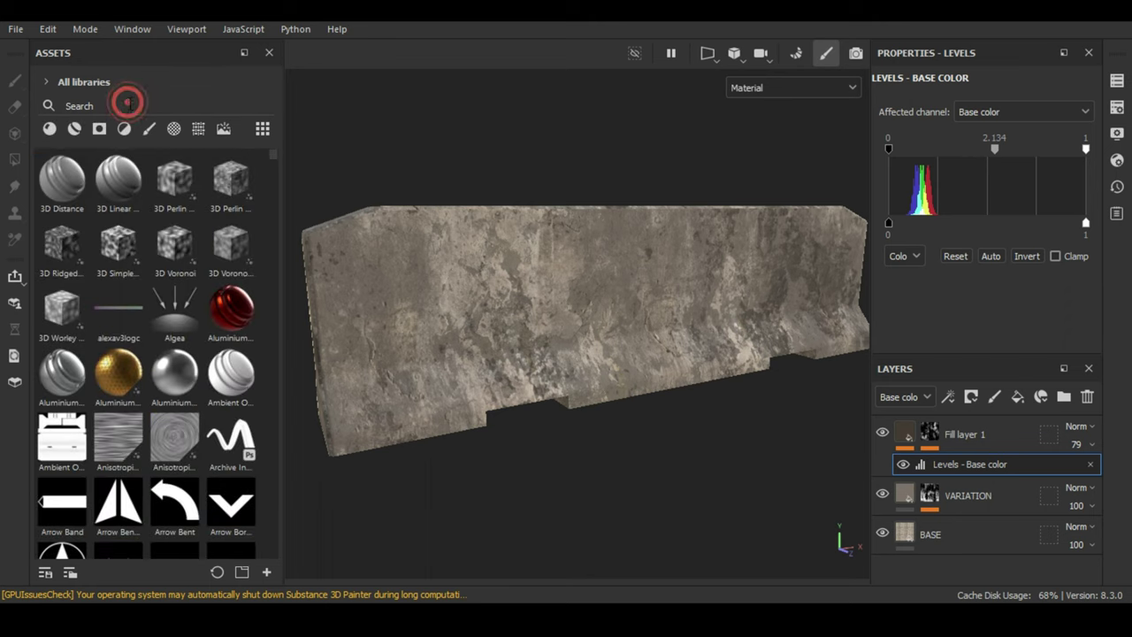
click(49, 128)
scroll(150, 354, down, 5)
scroll(150, 354, down, 5)
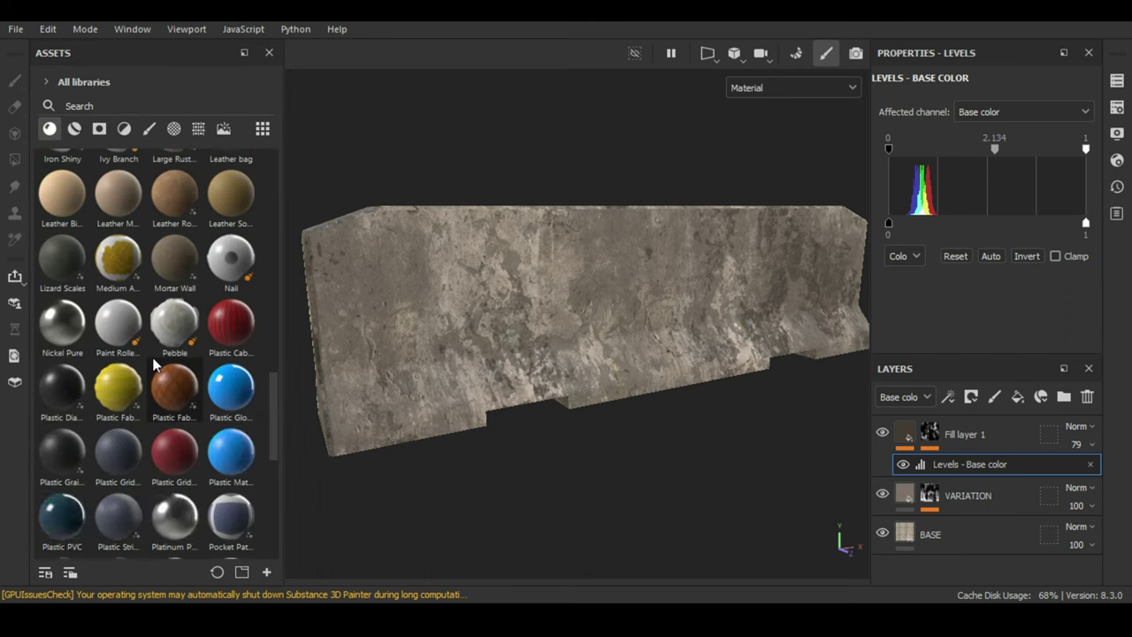
scroll(150, 354, down, 5)
scroll(151, 353, up, 5)
scroll(133, 265, up, 5)
Switch the Assets shelf to Smart materials and scroll through the full list.
click(76, 128)
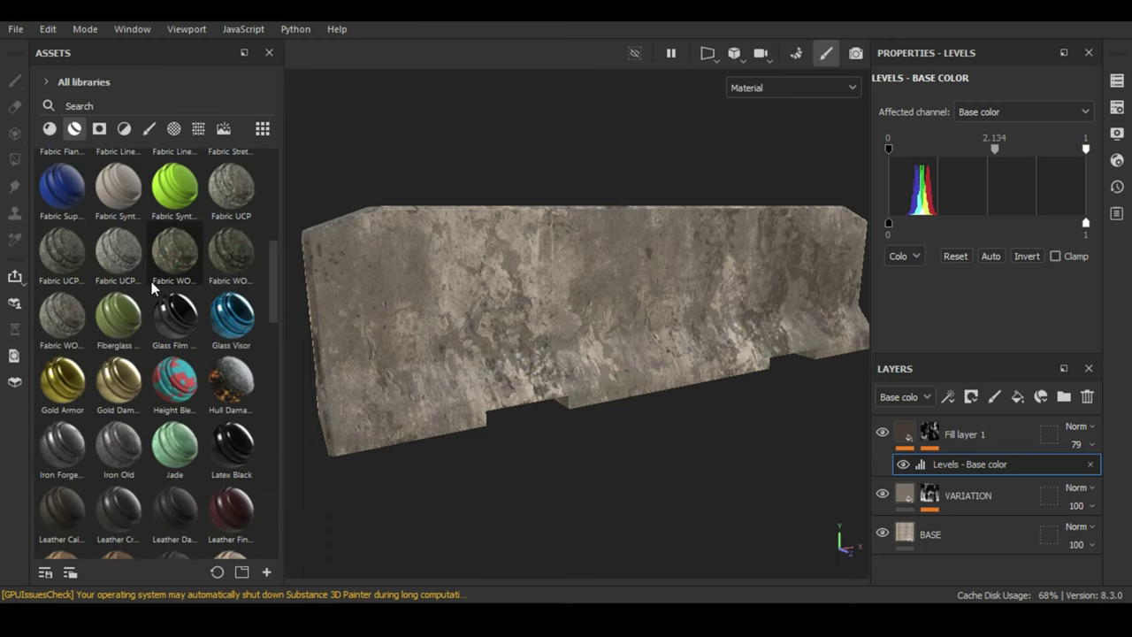
scroll(153, 287, down, 3)
scroll(152, 288, down, 10)
scroll(152, 287, down, 5)
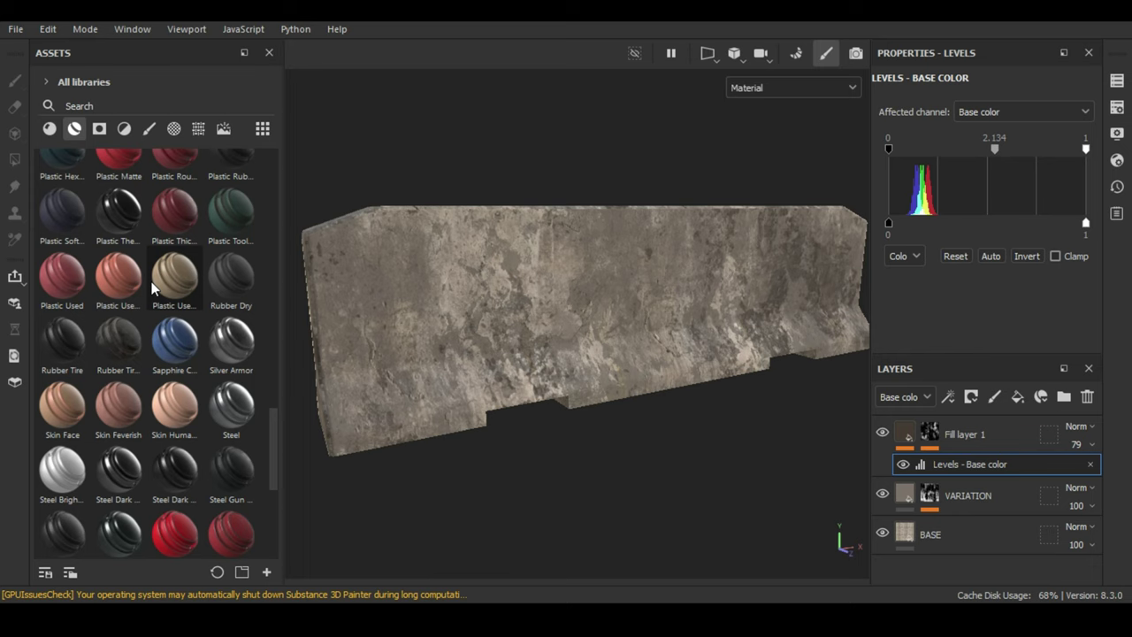
scroll(152, 287, down, 3)
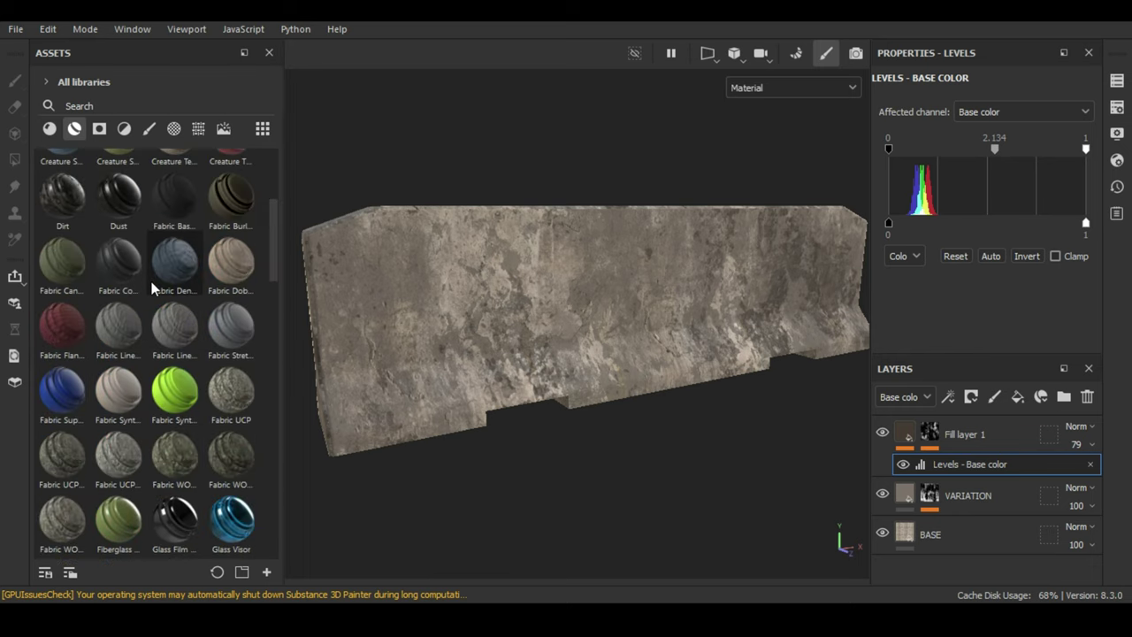
scroll(152, 288, down, 2)
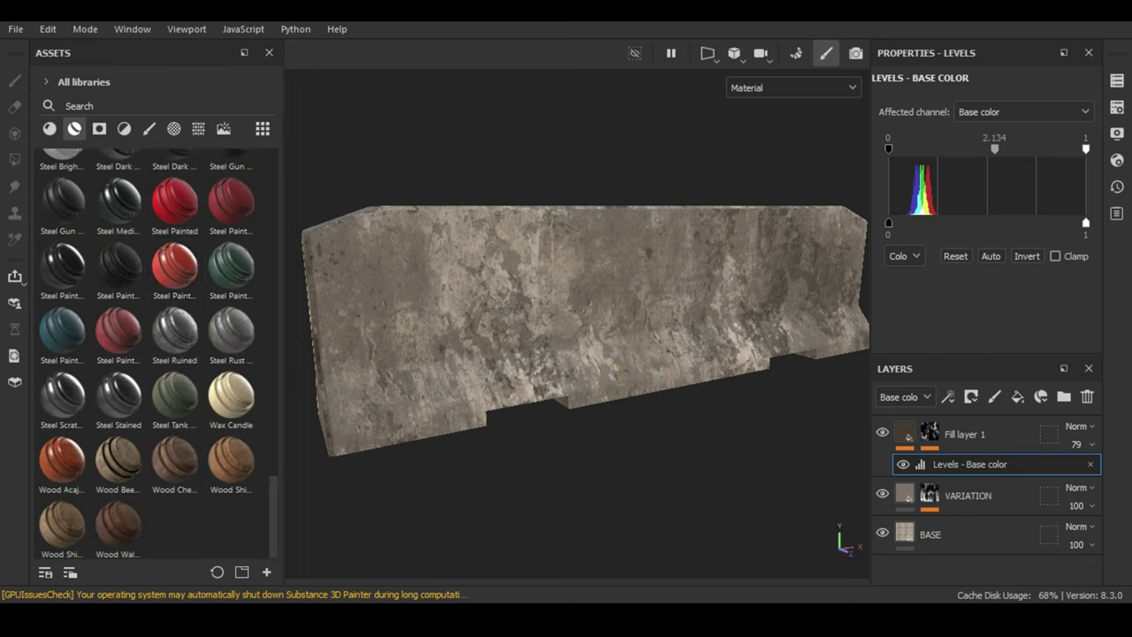
scroll(672, 372, down, 5)
scroll(672, 372, down, 1)
scroll(672, 371, down, 2)
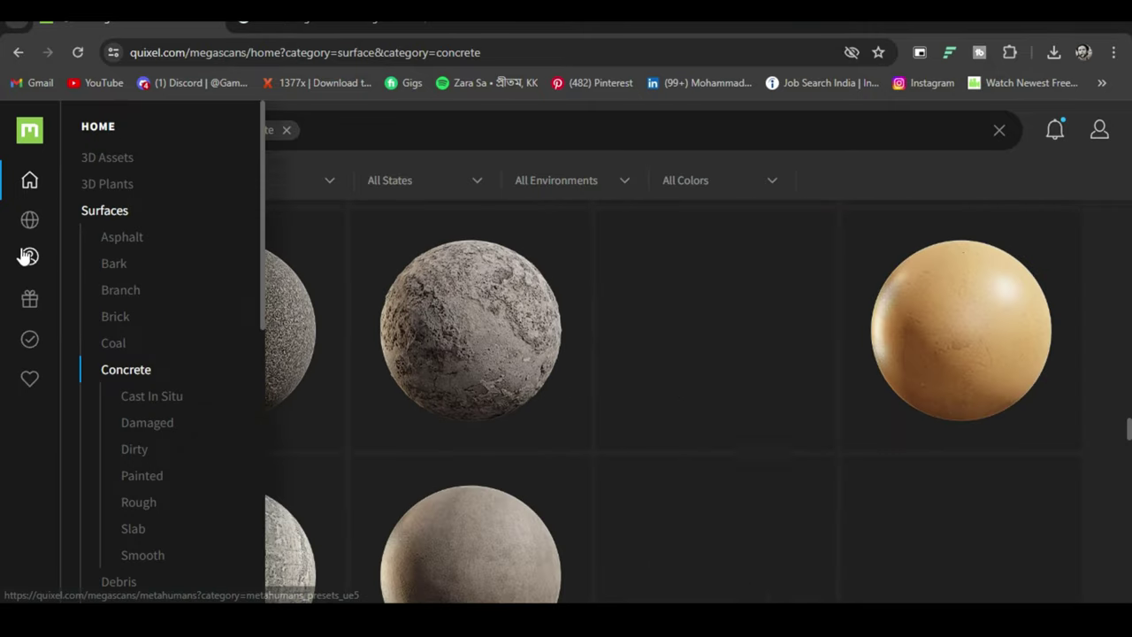
Scroll down the Megascans Surfaces > Concrete grid to reveal rough and smooth concrete floors.
scroll(753, 412, down, 3)
scroll(752, 412, down, 2)
scroll(752, 412, down, 1)
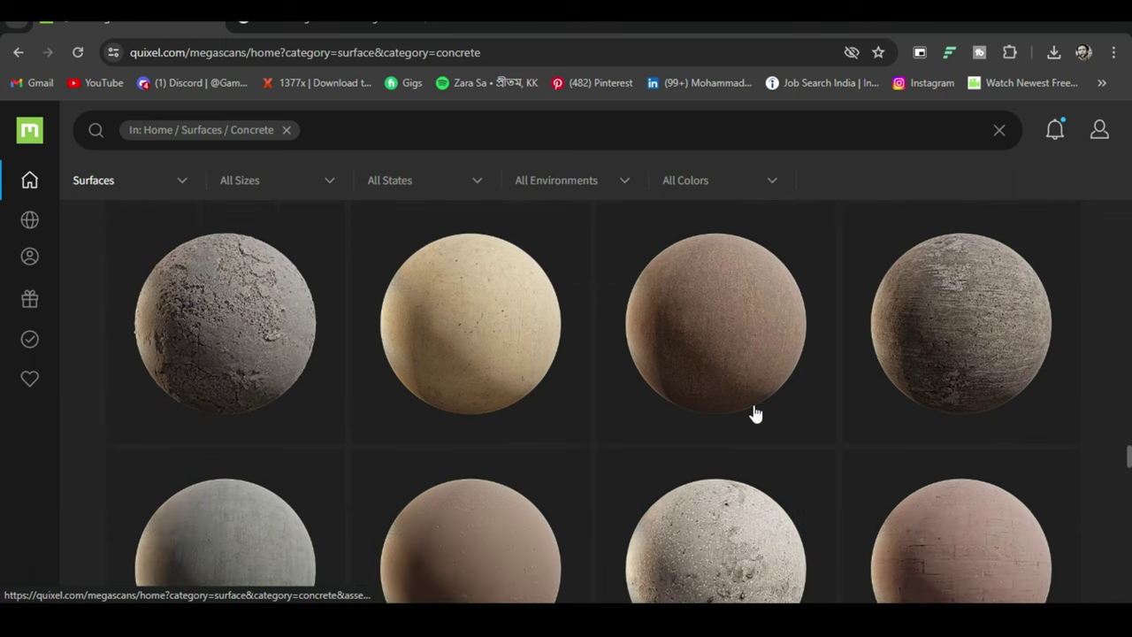